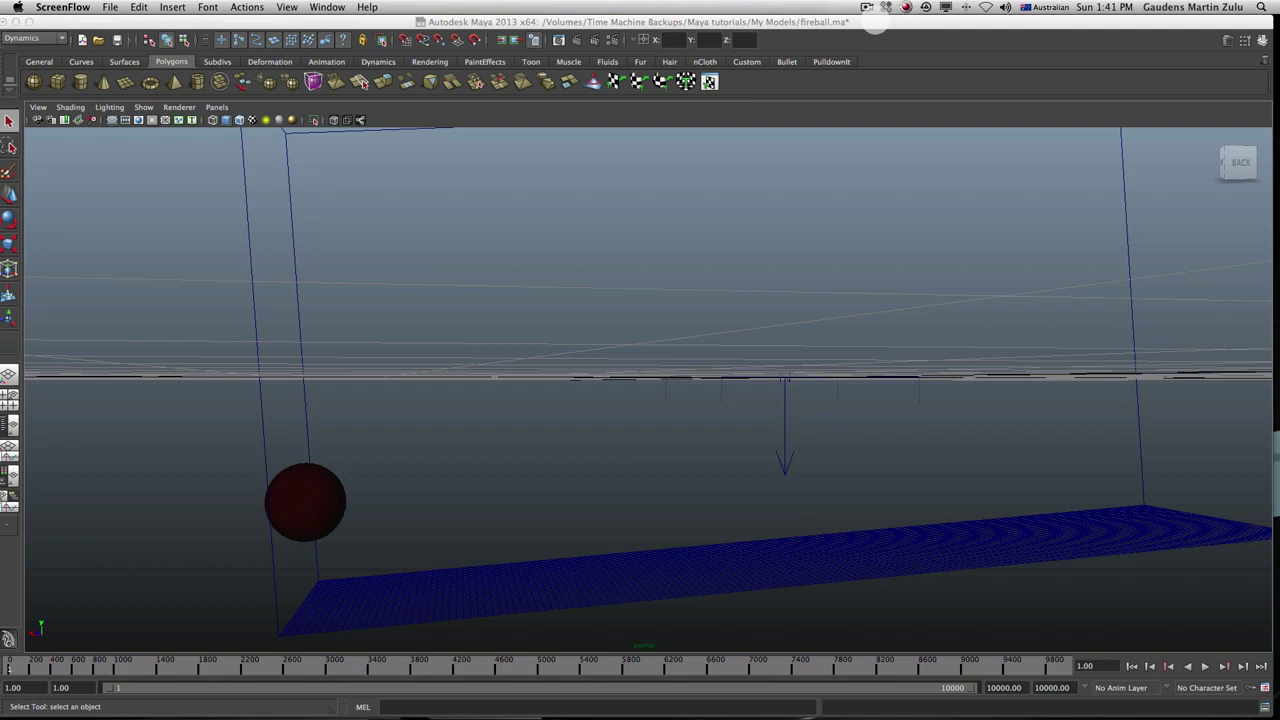
click(875, 20)
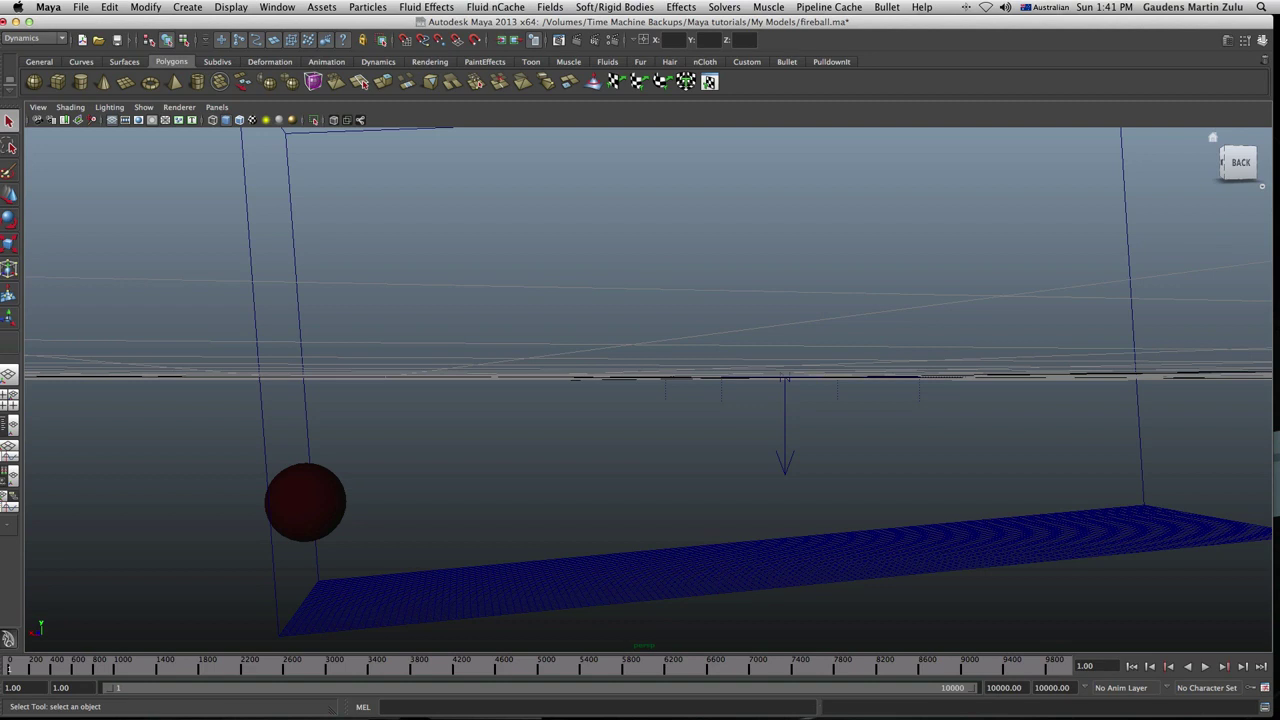
click(1262, 190)
drag(268, 114, 665, 249)
key(super+w)
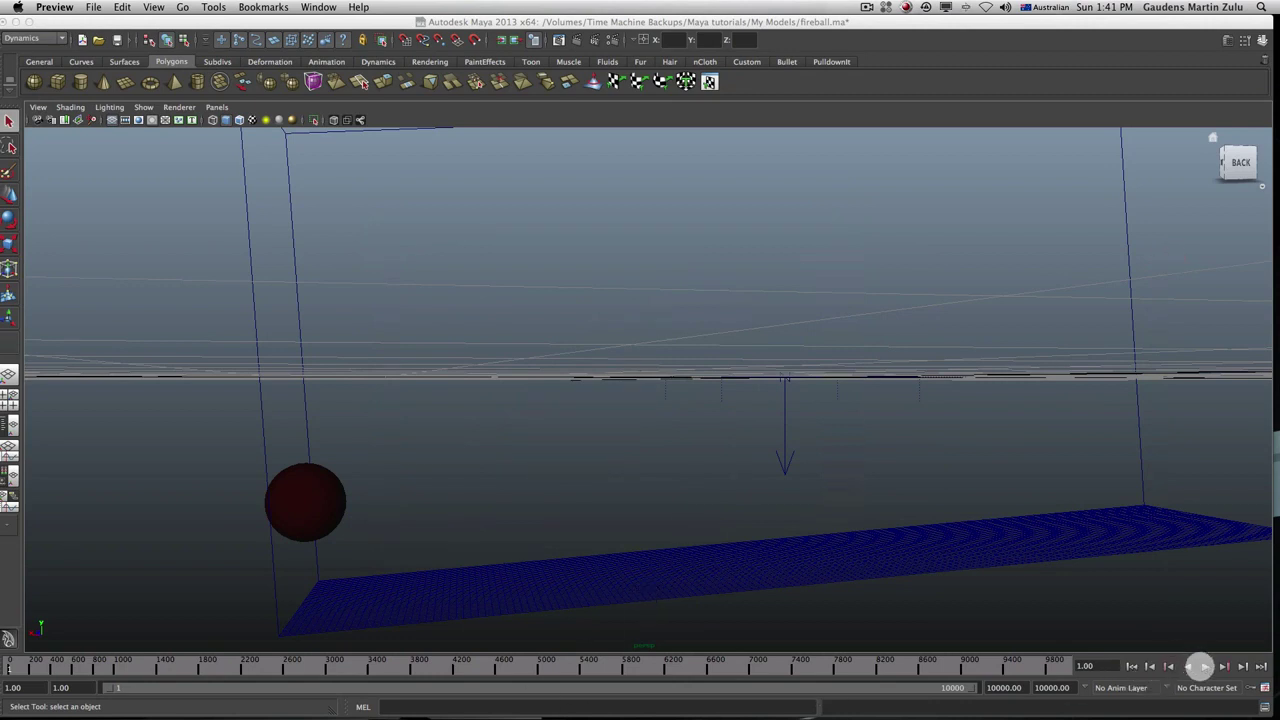
Play the fireball simulation up to frame 27, stop it, and render that frame to check the look
click(1205, 666)
click(1205, 666)
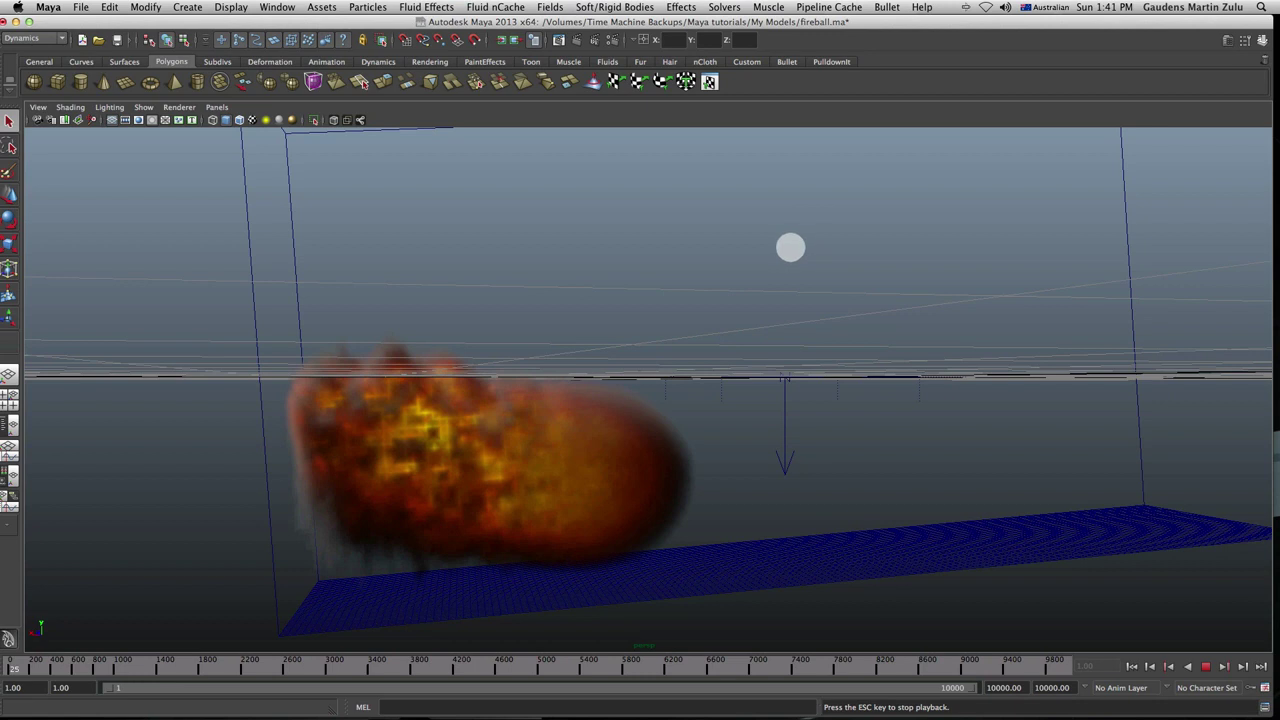
key(Escape)
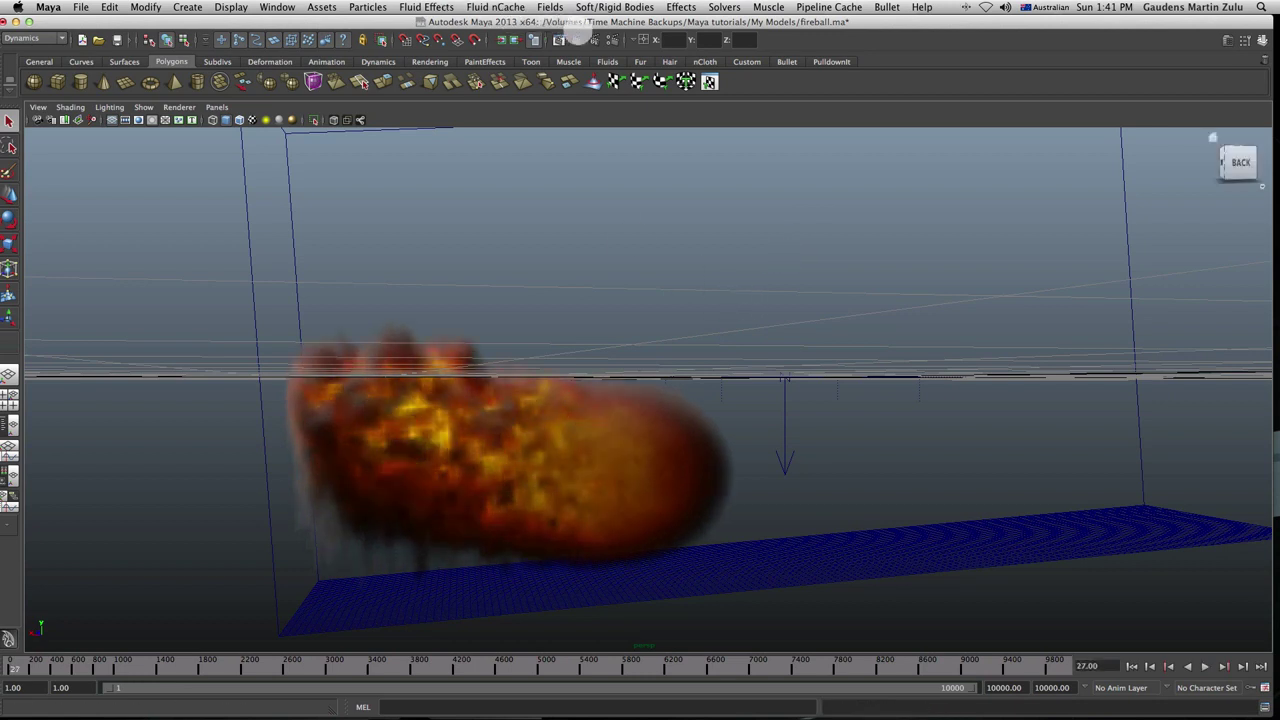
click(575, 39)
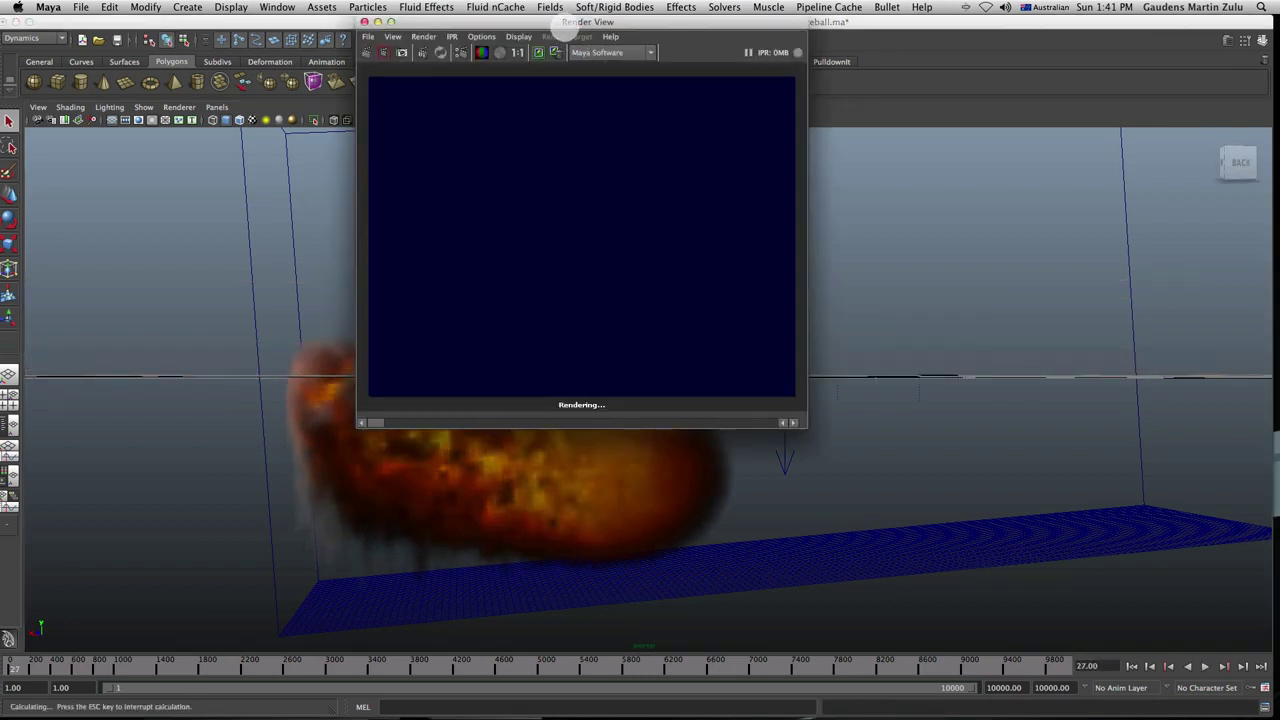
drag(580, 22, 570, 108)
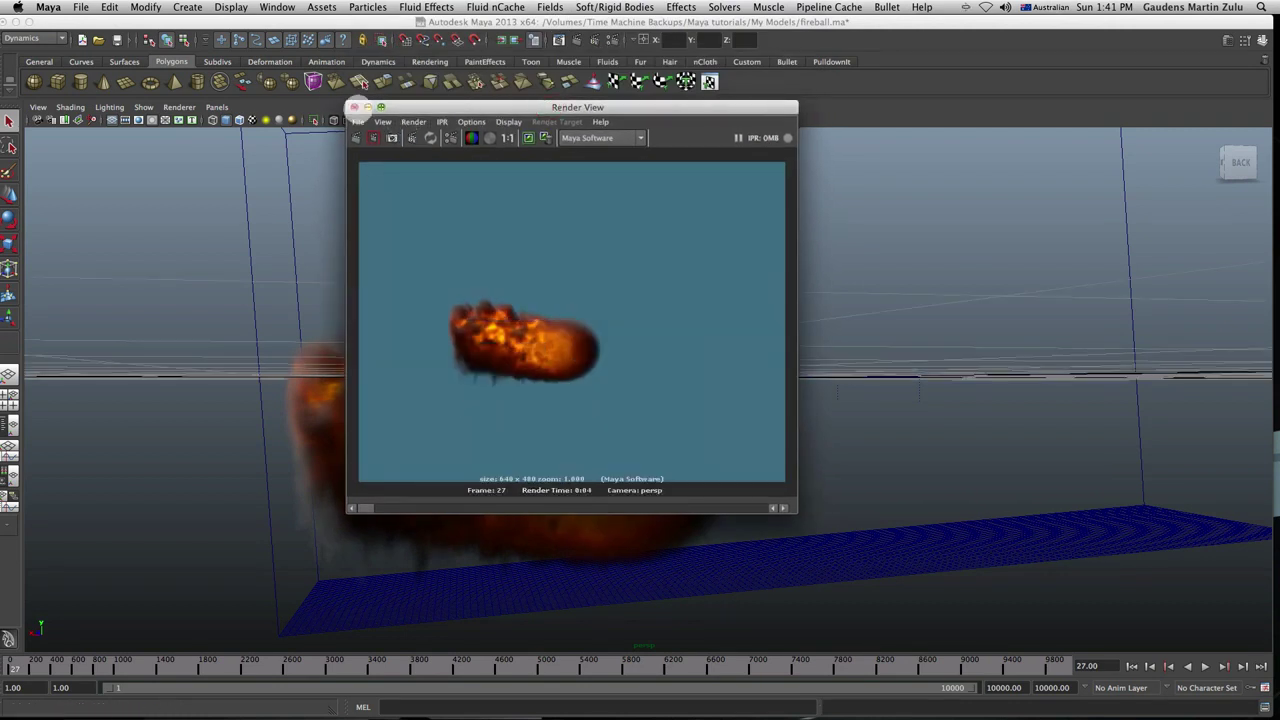
click(354, 107)
Get a closer view of the fireball and render the current frame again, closing the render when done
scroll(538, 326, up, 3)
alt+drag(537, 325, 658, 225)
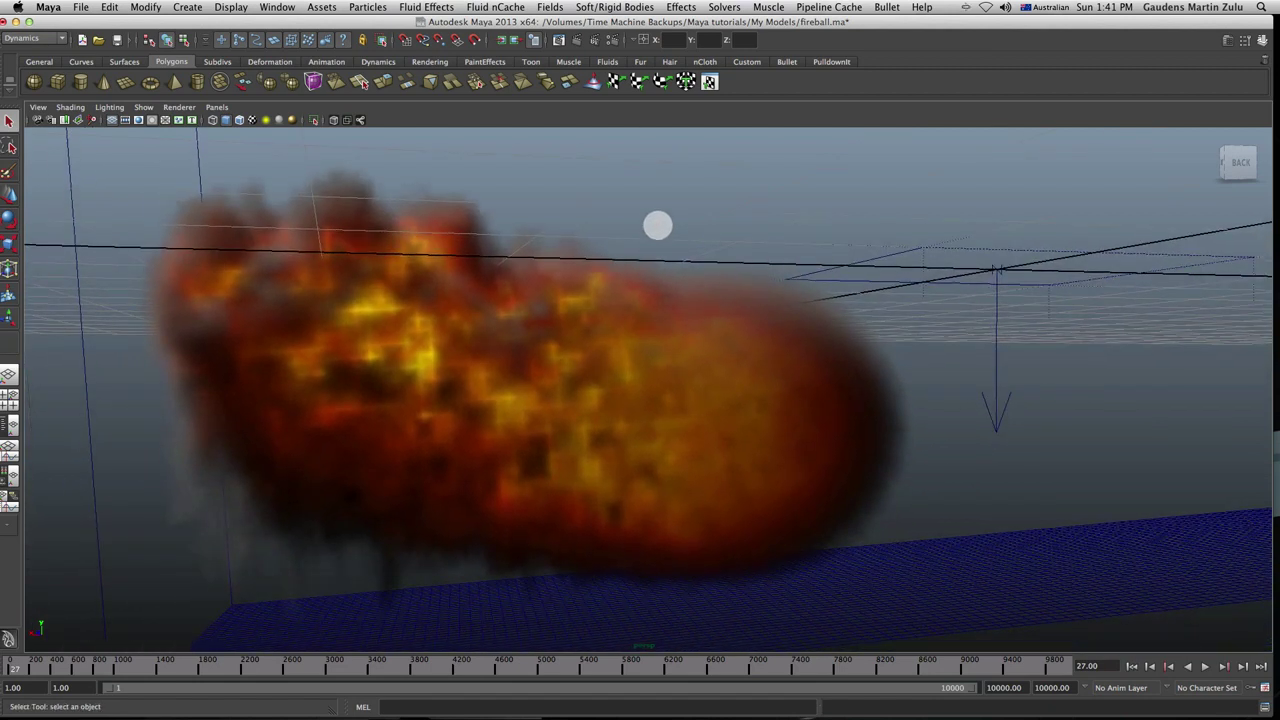
scroll(658, 225, up, 2)
alt+middle_drag(657, 225, 731, 229)
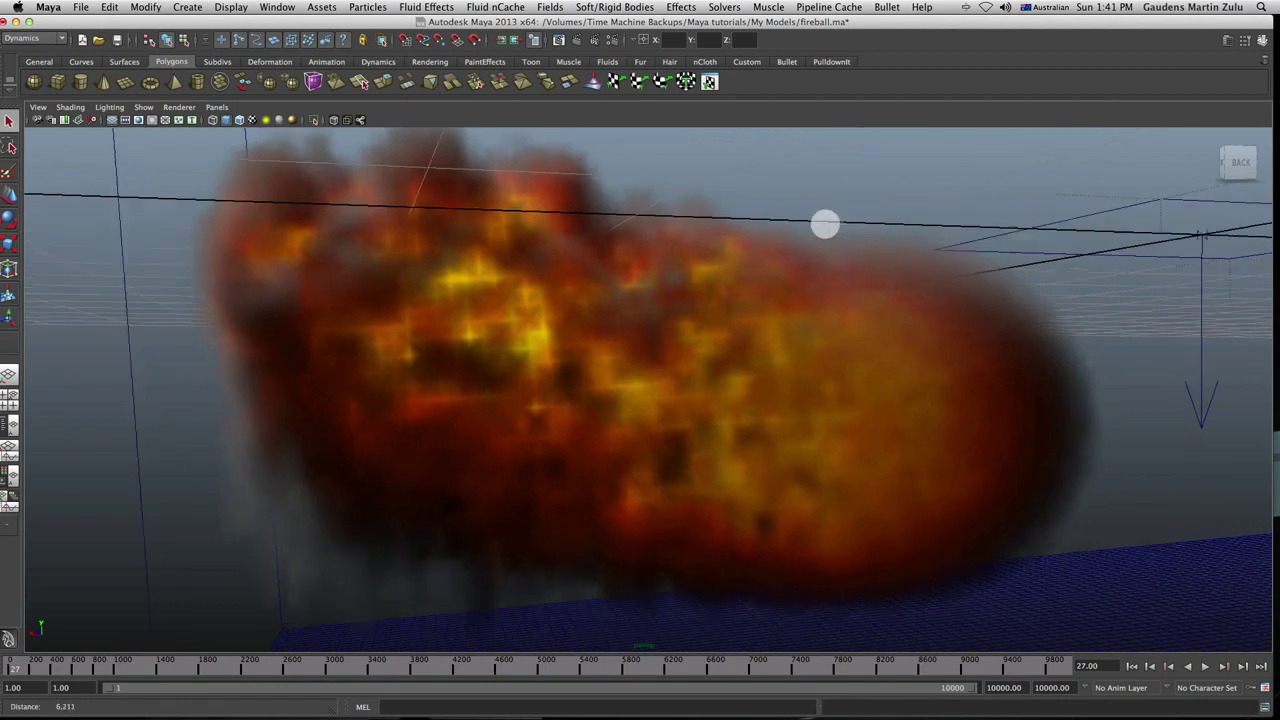
alt+right_drag(794, 220, 886, 223)
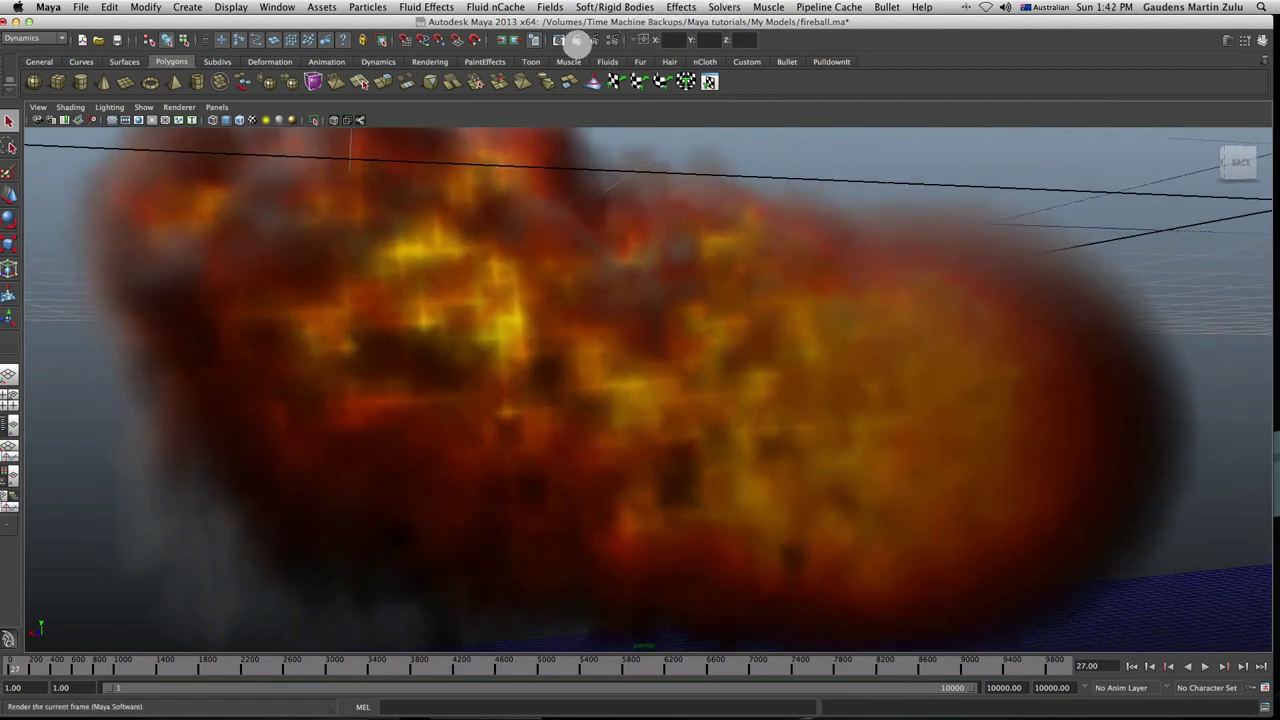
click(577, 41)
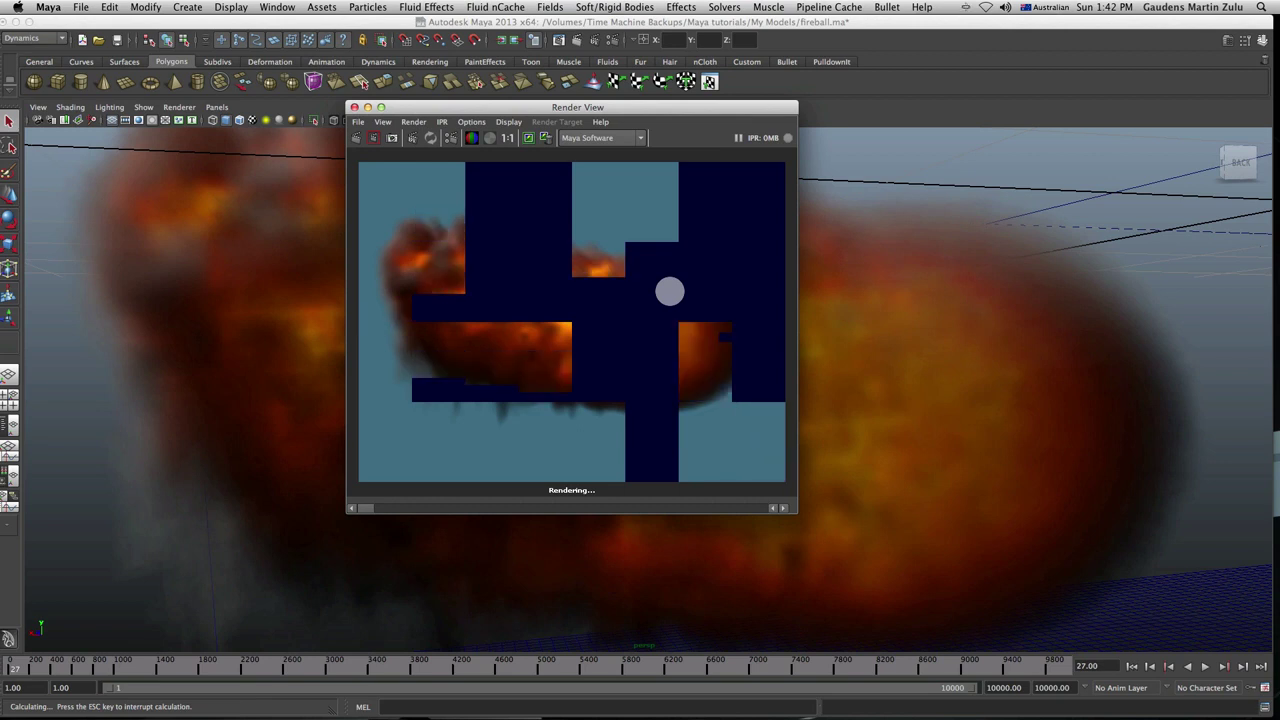
drag(555, 103, 567, 137)
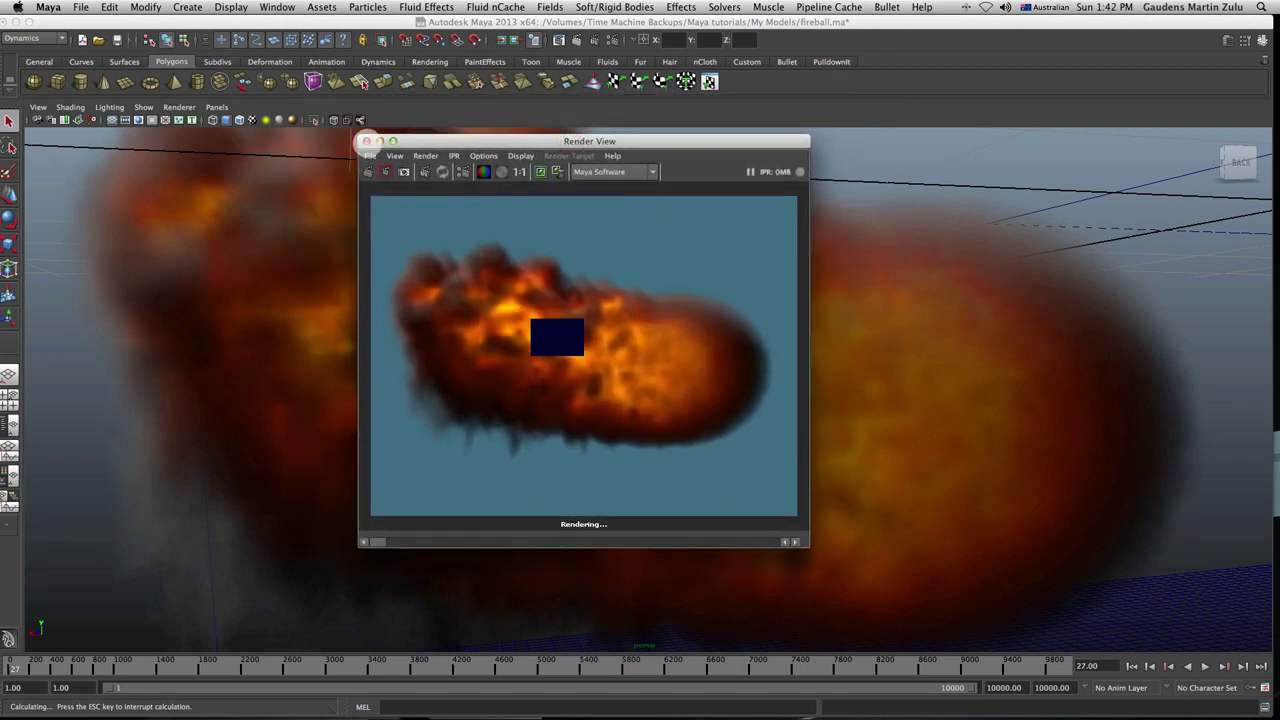
click(366, 141)
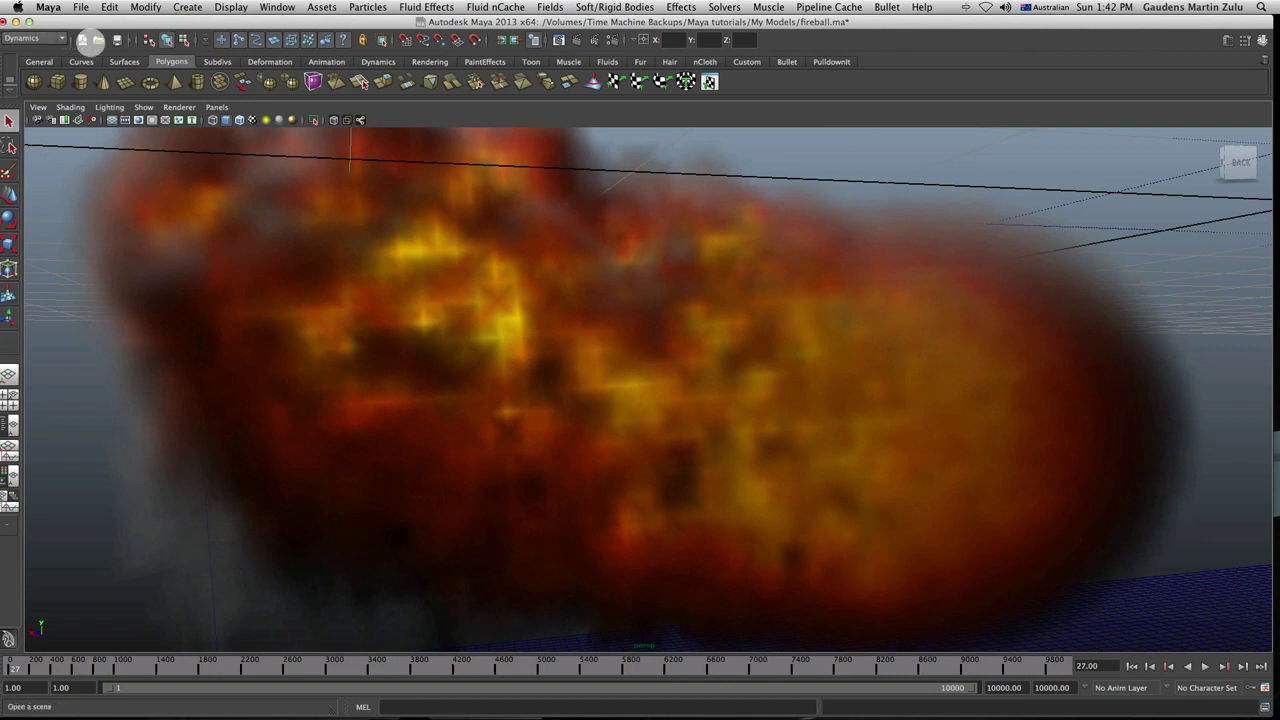
Start a new scene and create a 2D fluid container with an emitter
click(82, 40)
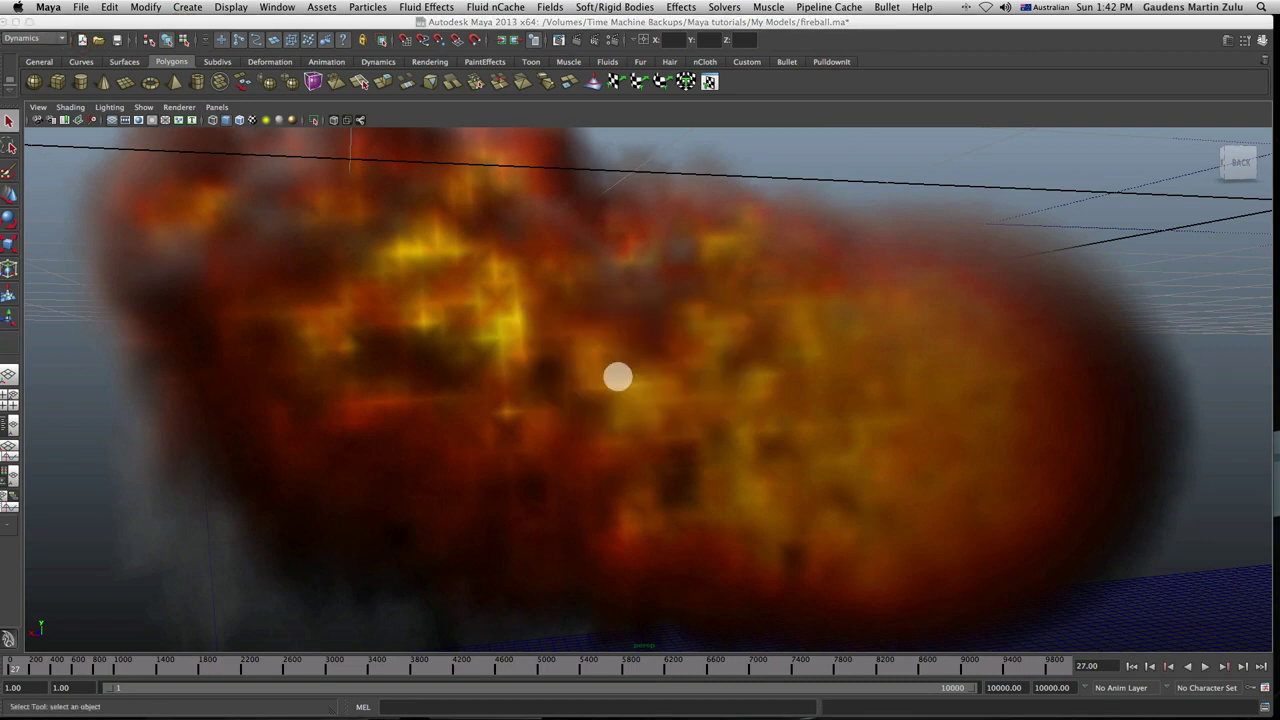
click(630, 378)
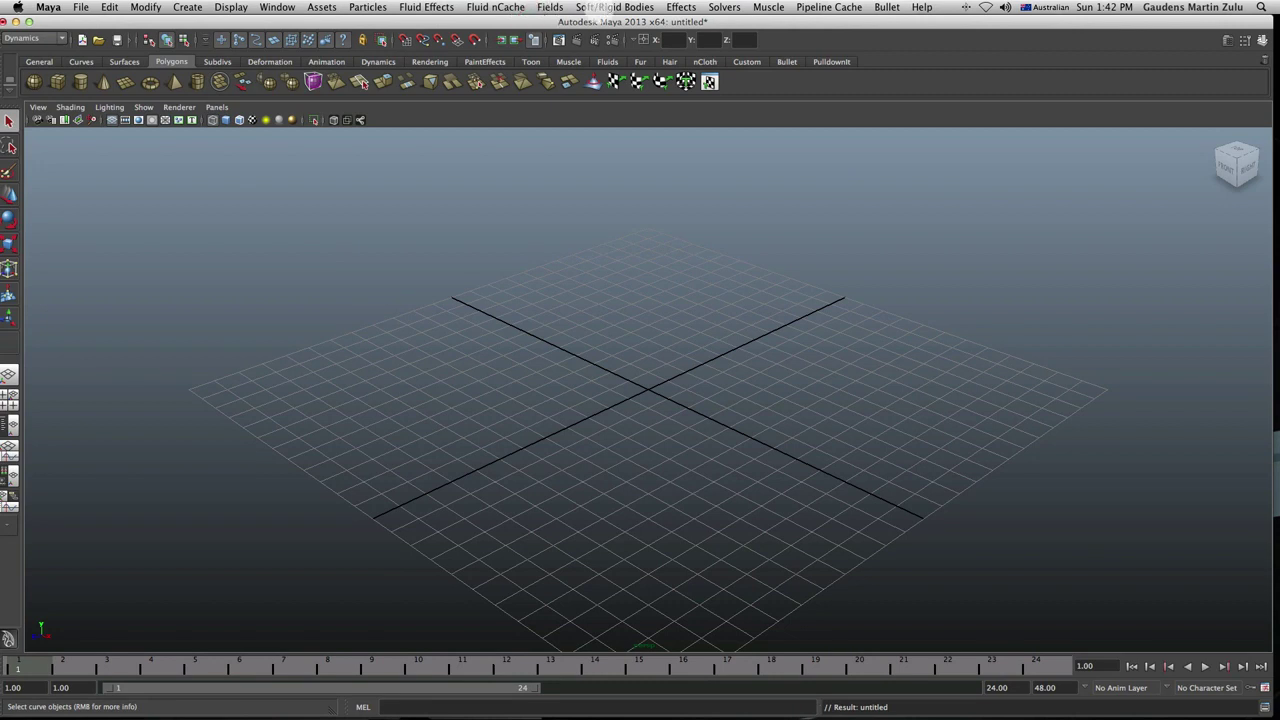
click(596, 10)
mouse_move(495, 8)
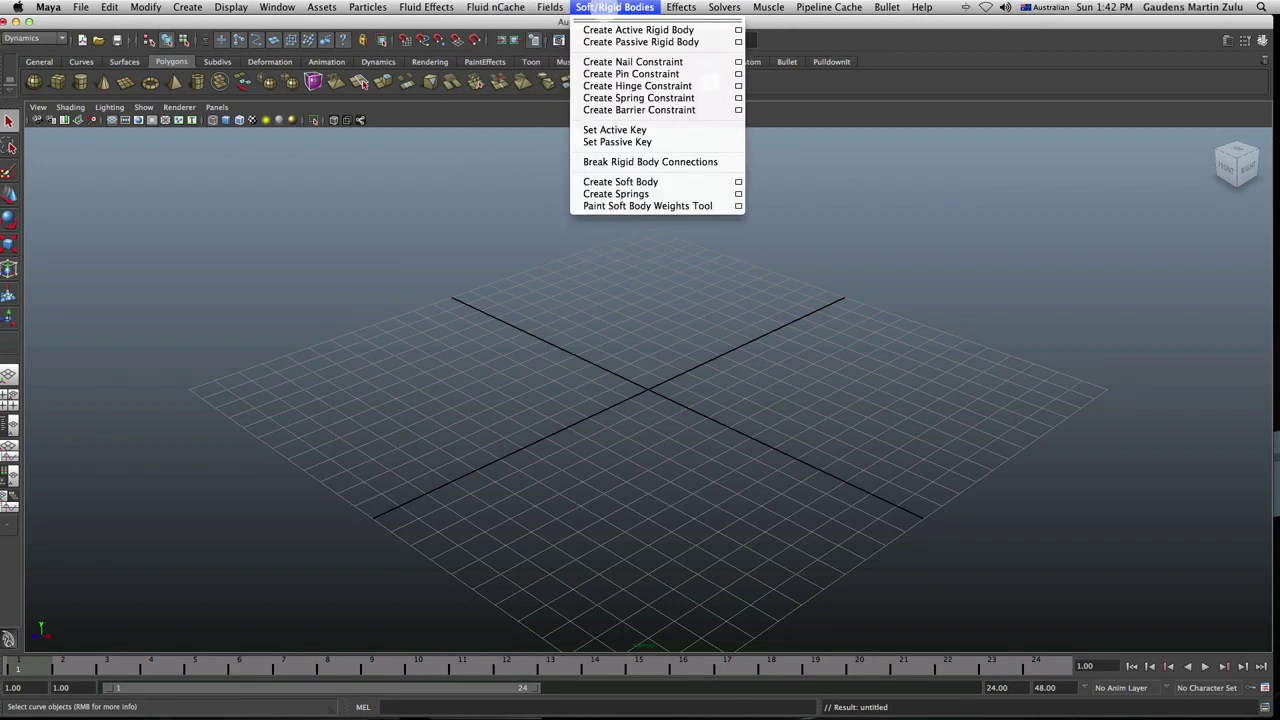
mouse_move(426, 8)
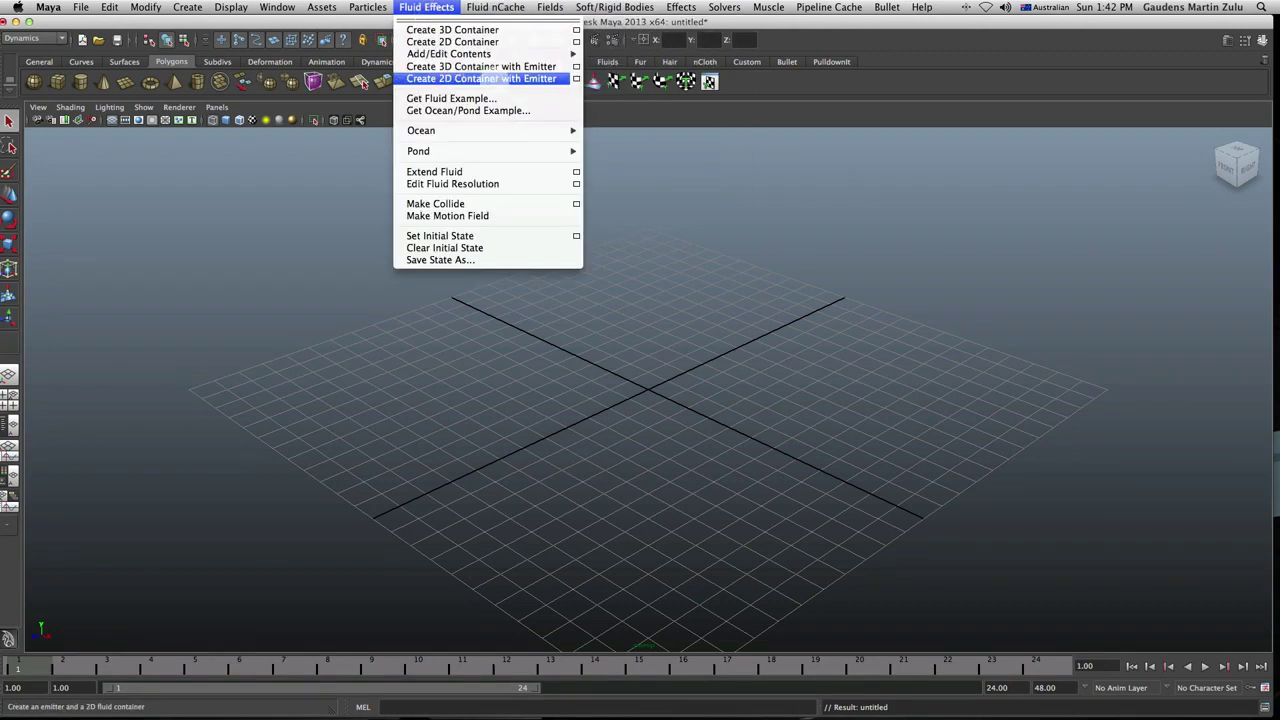
click(500, 78)
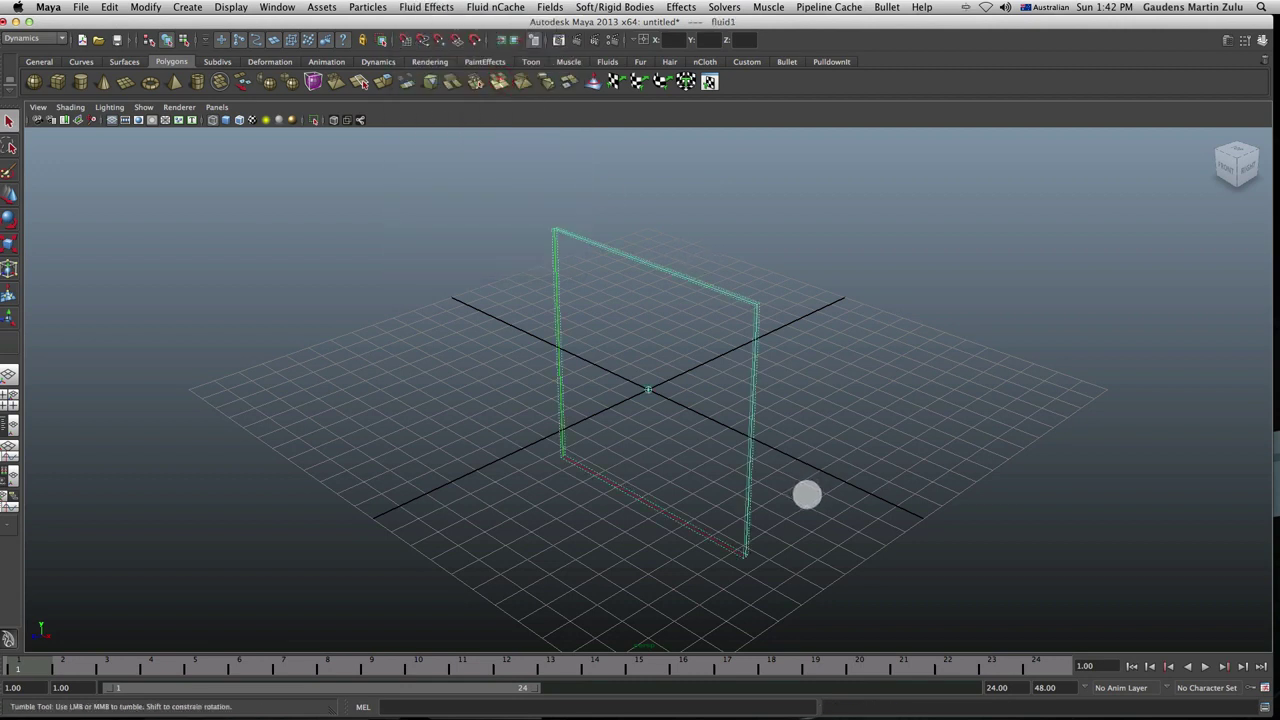
Show the fluid container's attributes and set the playback end time to 200
alt+drag(806, 494, 840, 474)
click(1228, 40)
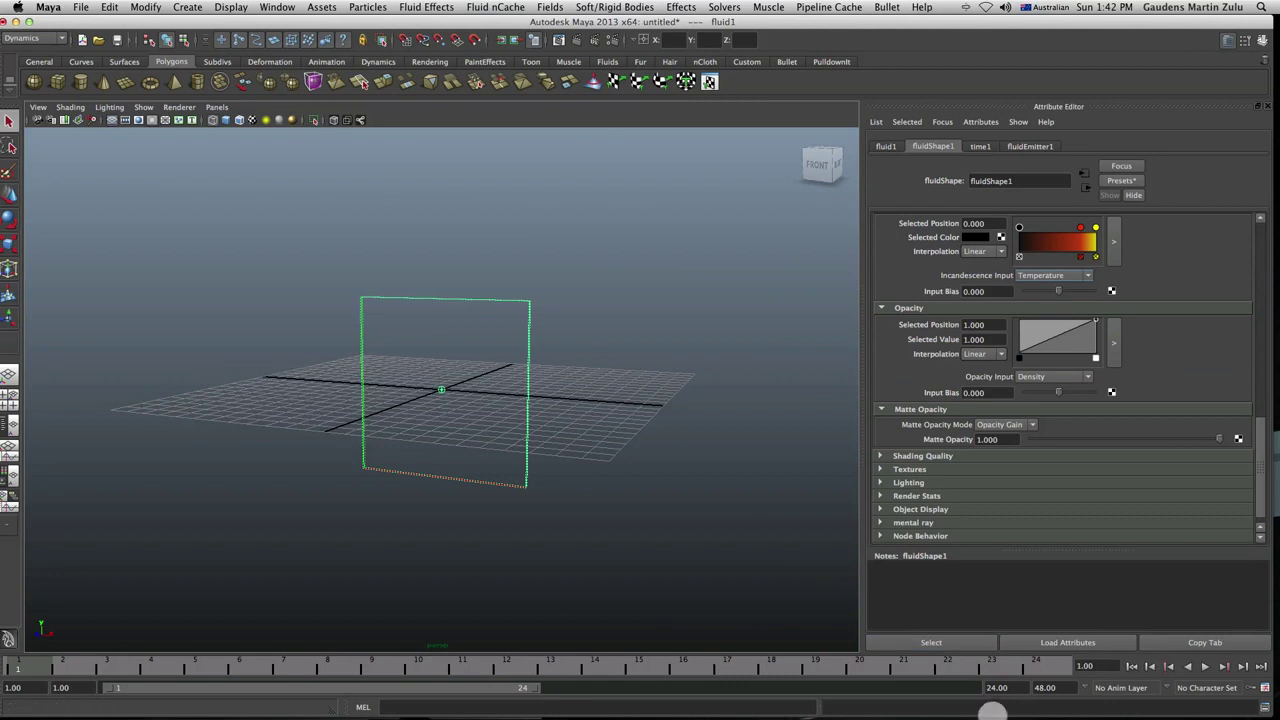
click(1011, 690)
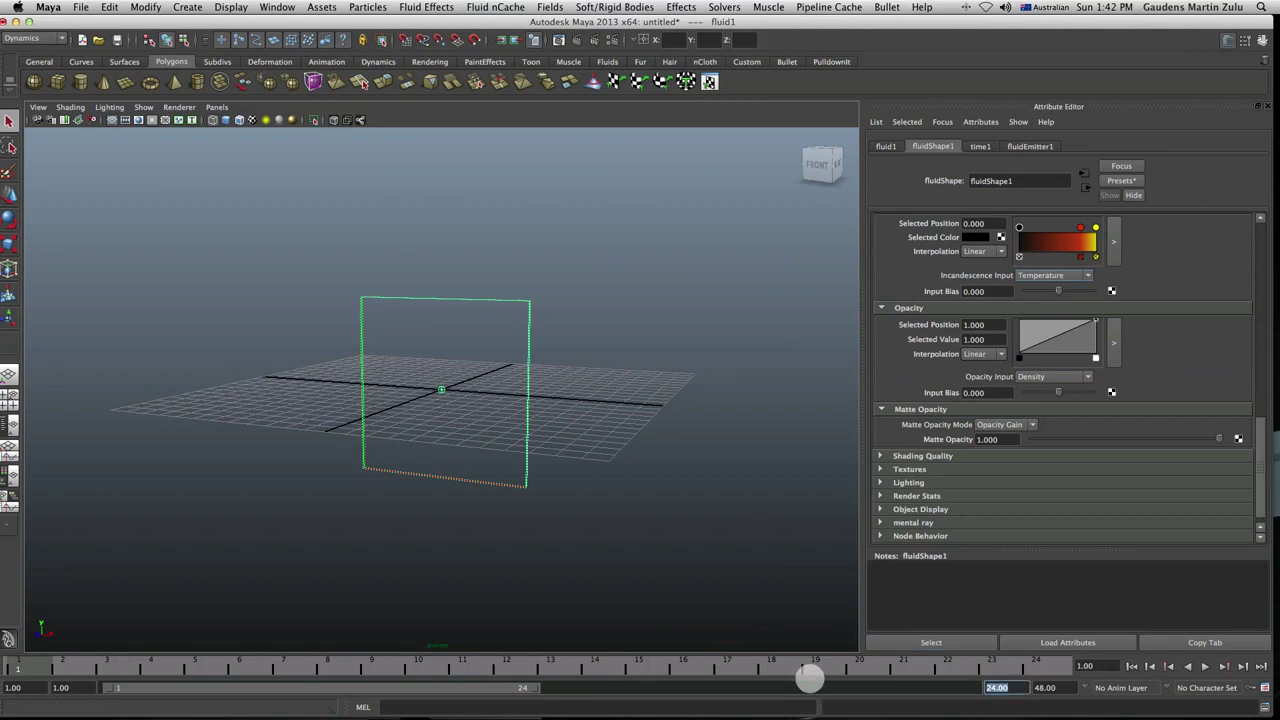
key(Return)
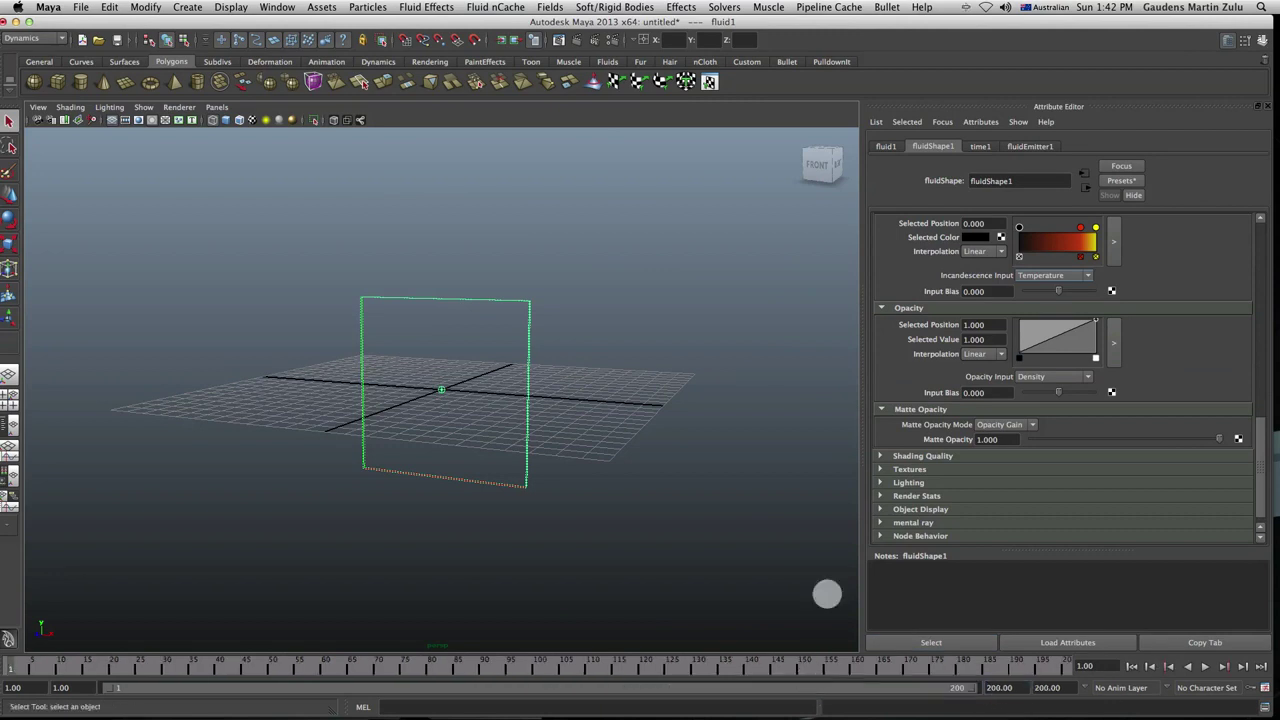
Bring up the fluid's Shading attributes, run the simulation to frame 60 and display the fluid shaded
scroll(1165, 355, down, 1)
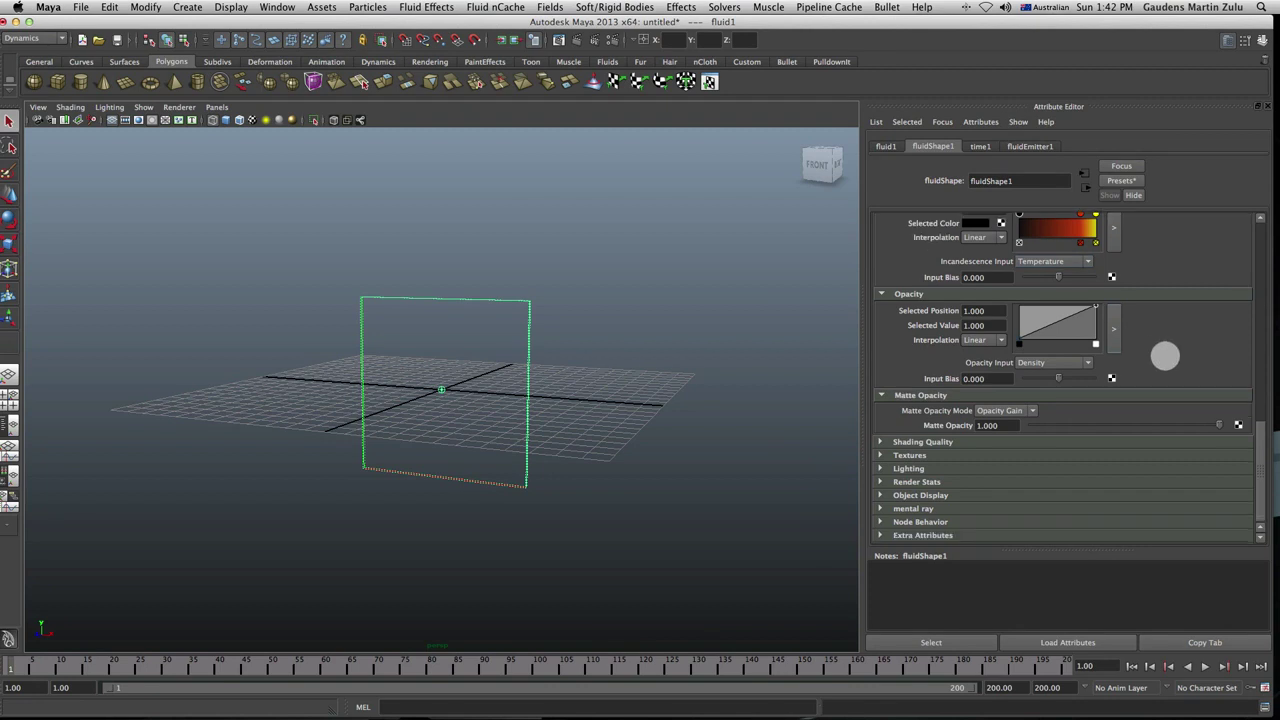
mouse_move(1257, 440)
mouse_down()
mouse_move(1250, 271)
mouse_move(1256, 320)
mouse_up()
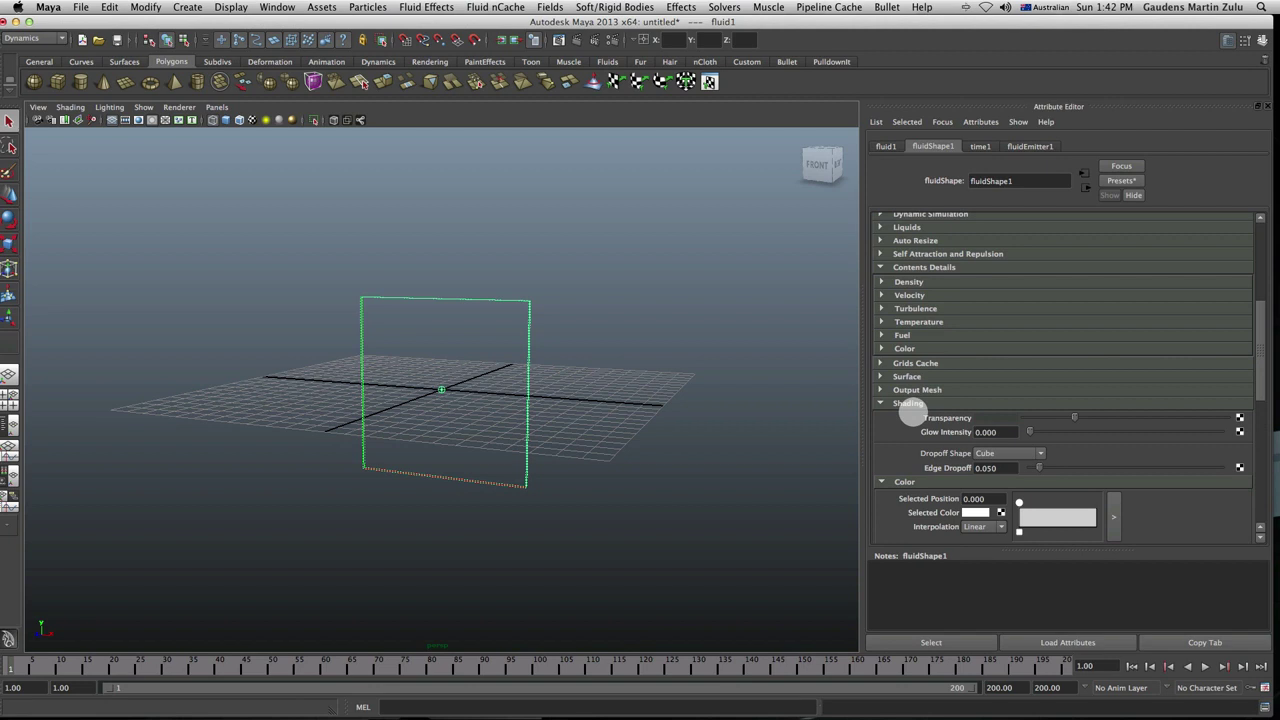
scroll(910, 410, down, 4)
scroll(910, 410, up, 3)
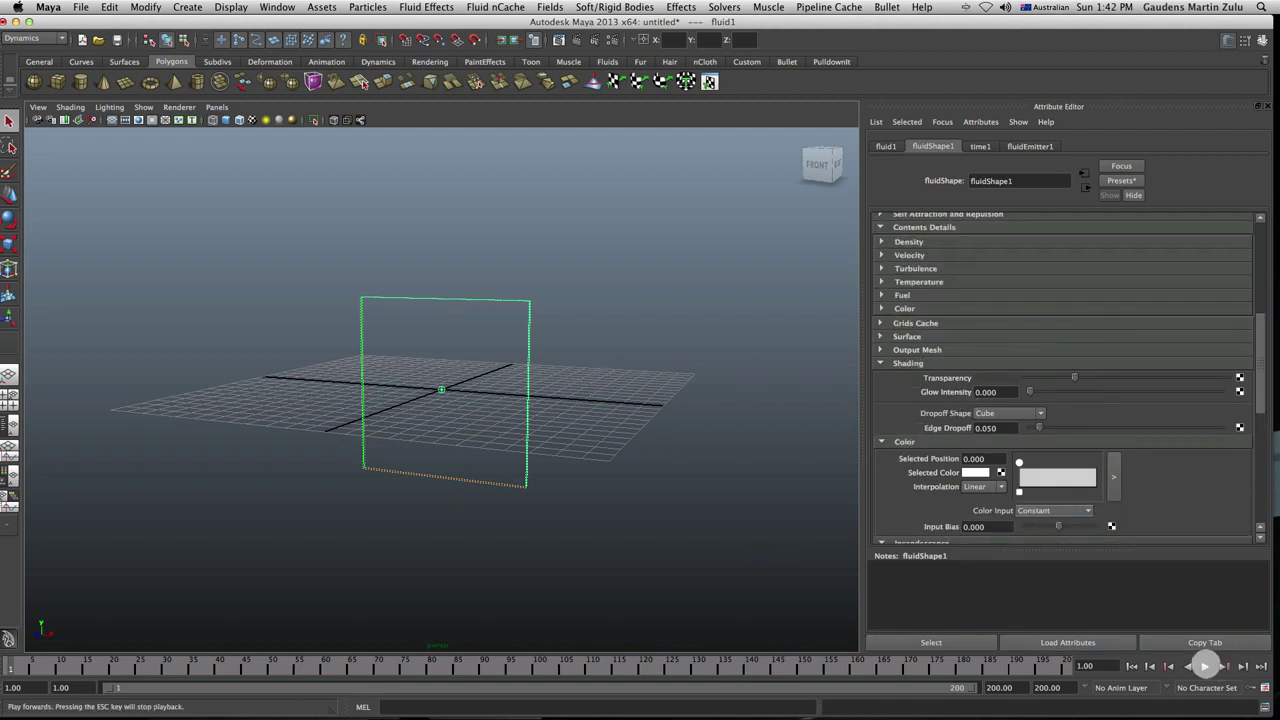
click(1205, 666)
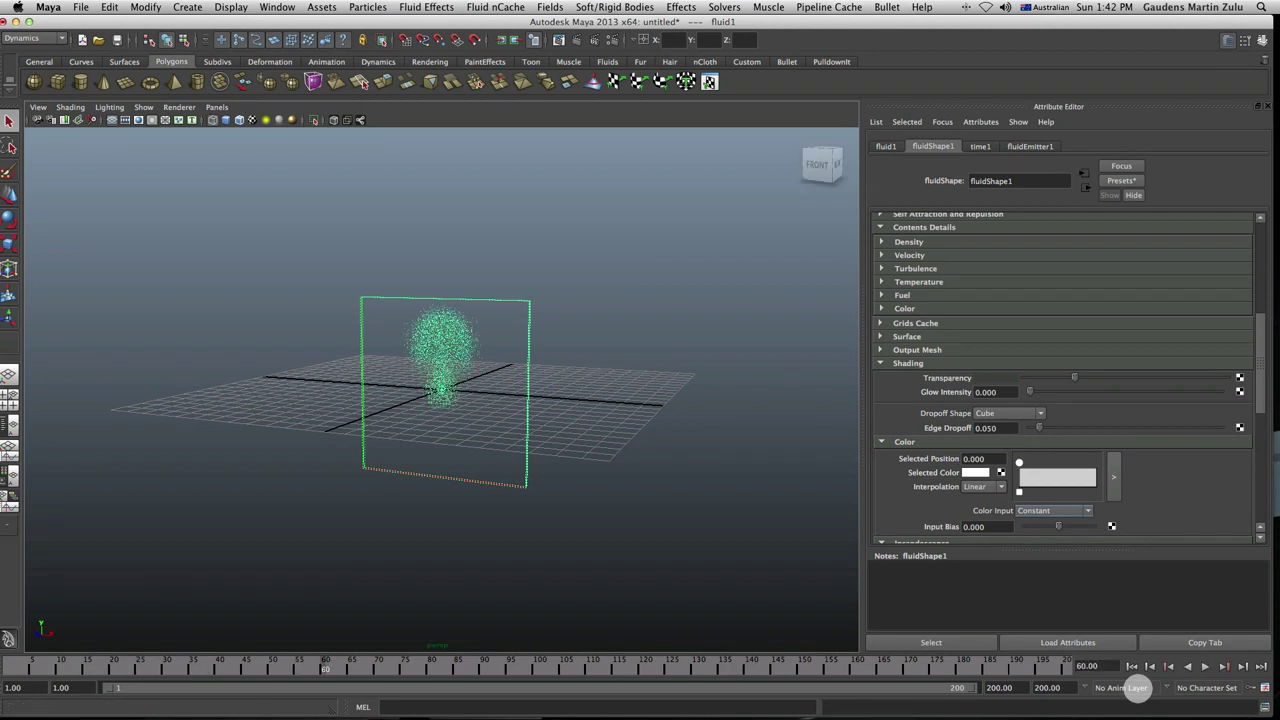
key(5)
scroll(574, 429, up, 5)
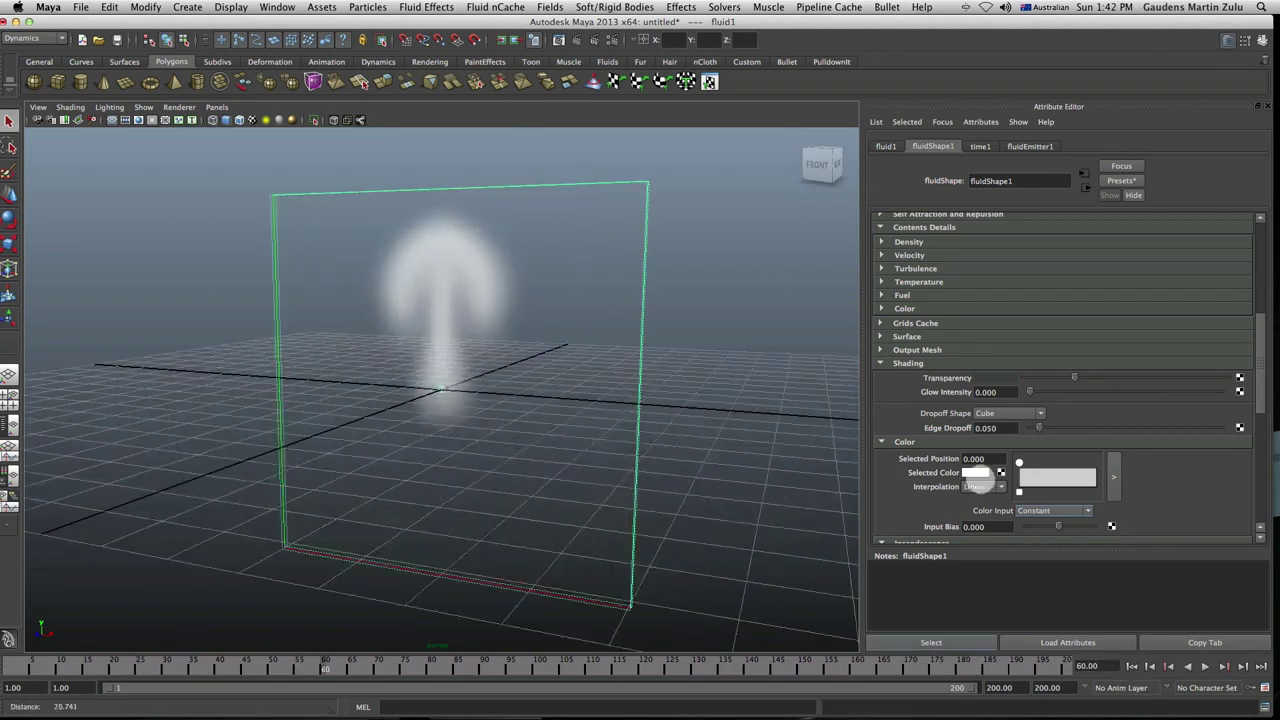
mouse_move(679, 468)
alt+mouse_down()
mouse_move(551, 471)
mouse_move(666, 484)
alt+mouse_up()
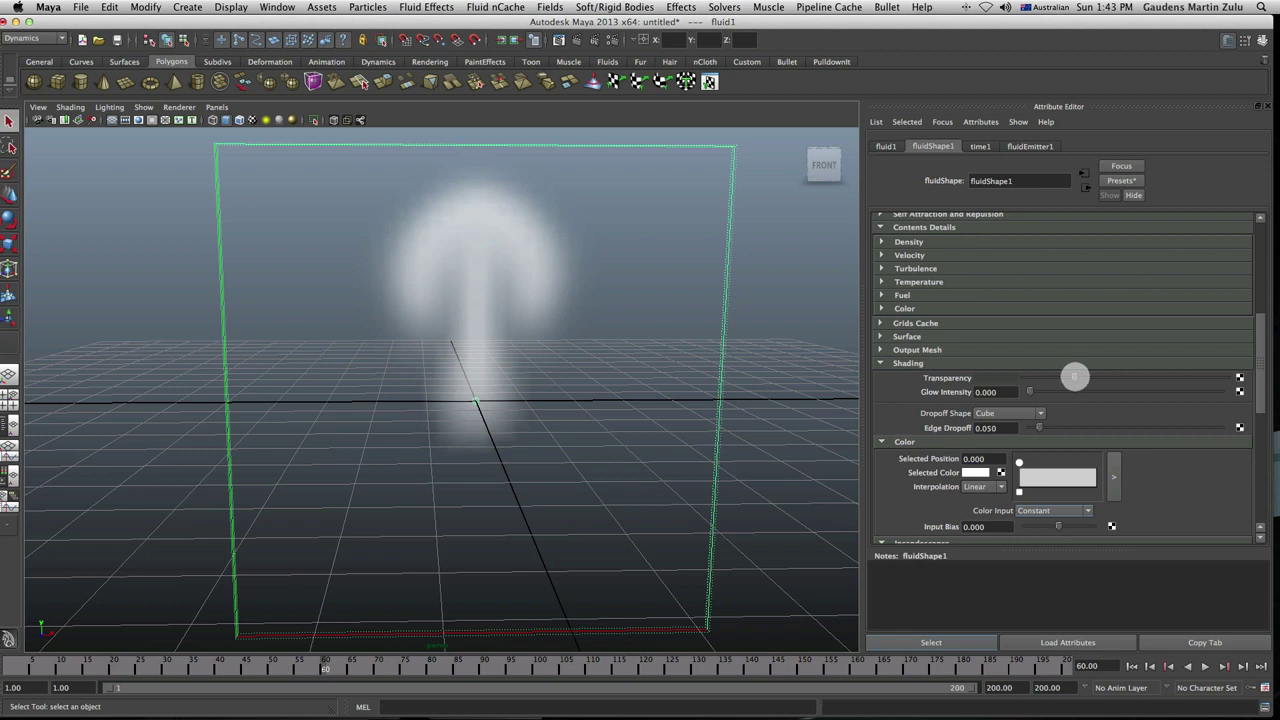
Lower the fluid's shading Transparency slightly, render the current frame and keep the image for comparison
mouse_move(1077, 376)
mouse_down()
mouse_move(1134, 372)
mouse_move(983, 385)
mouse_move(1086, 377)
mouse_move(1035, 392)
mouse_move(1047, 393)
mouse_move(1085, 381)
mouse_move(1030, 384)
mouse_move(1090, 381)
mouse_move(1012, 388)
mouse_move(1057, 383)
mouse_up()
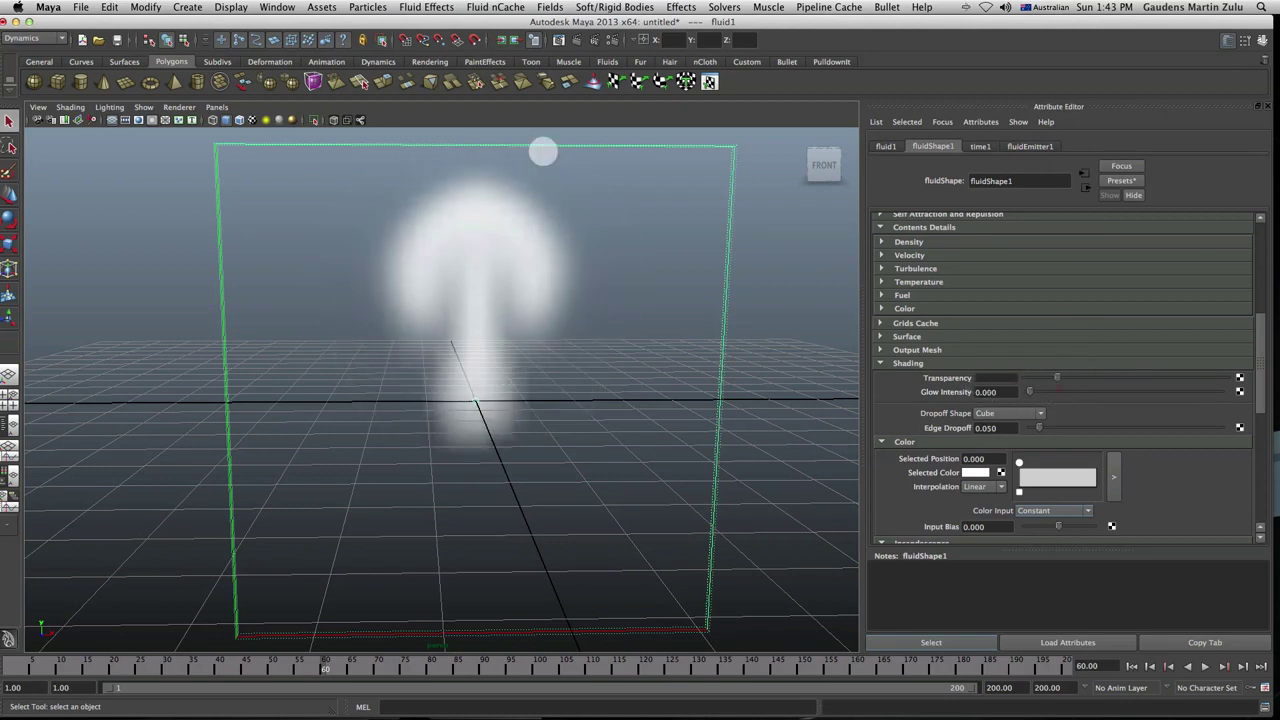
click(513, 40)
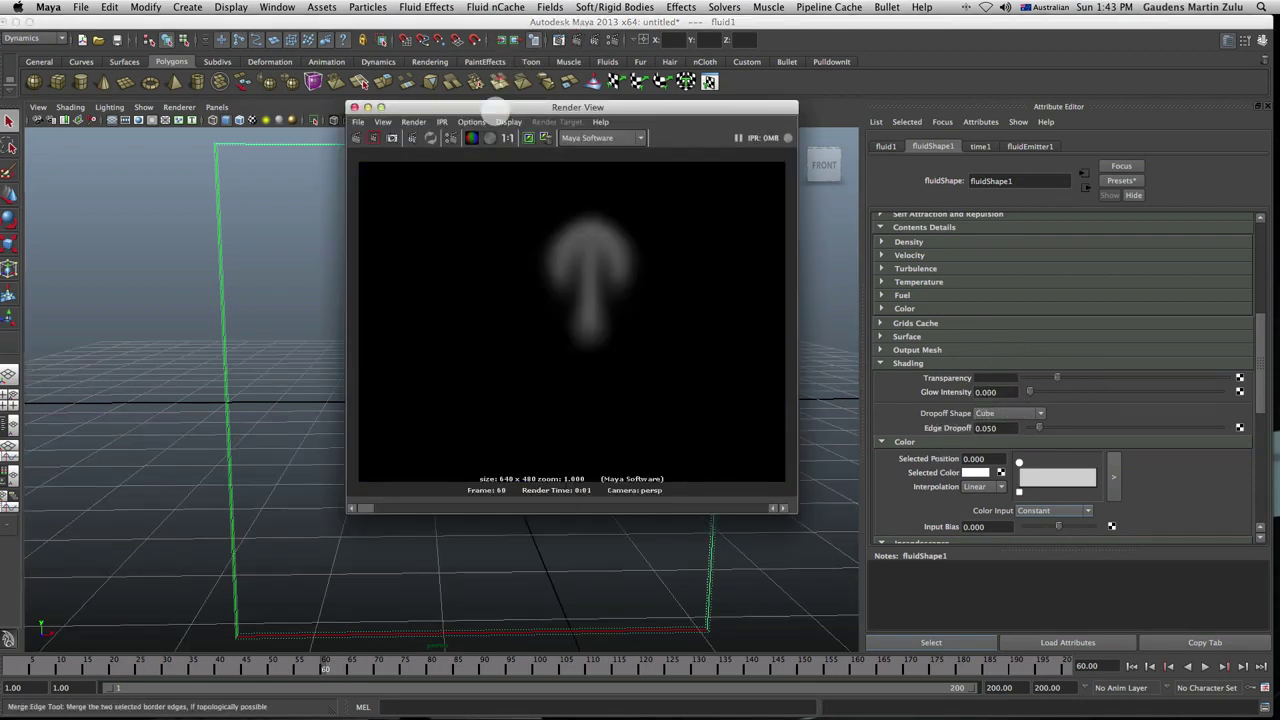
click(528, 141)
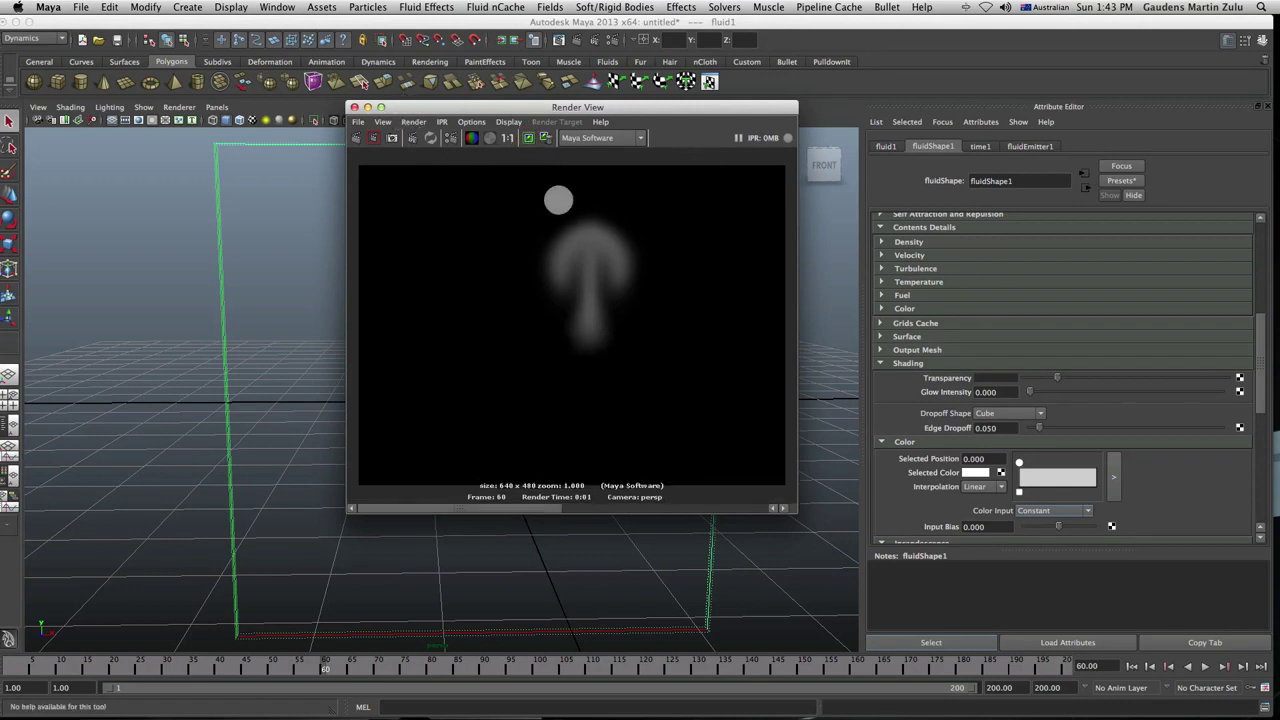
Raise the fluid's Transparency to full white, re-render and compare the result with the kept image
drag(1058, 378, 1258, 385)
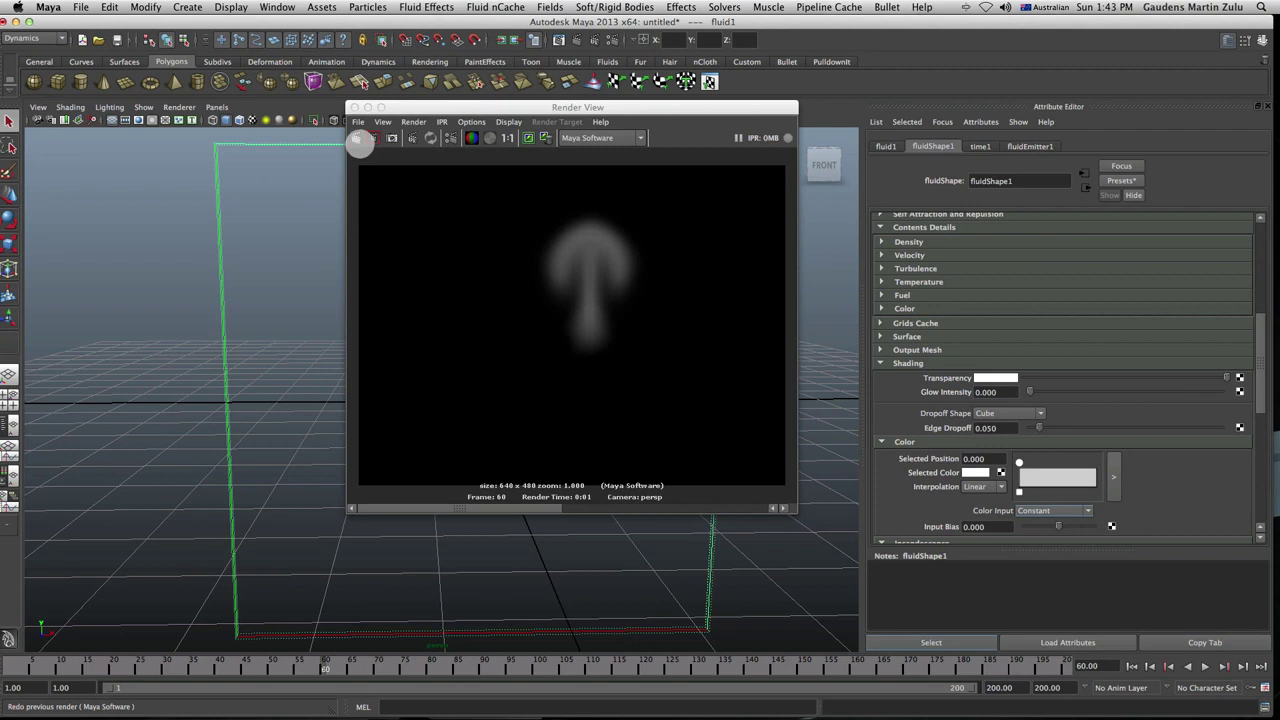
click(358, 141)
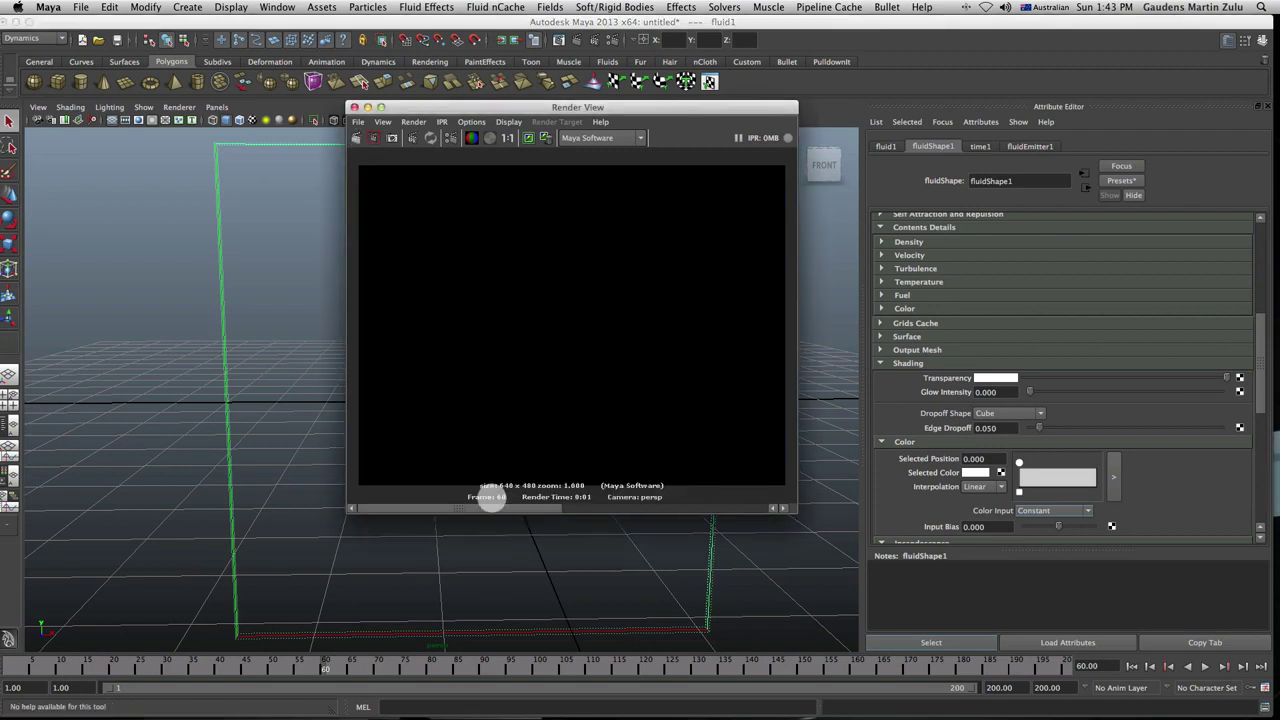
drag(465, 506, 829, 506)
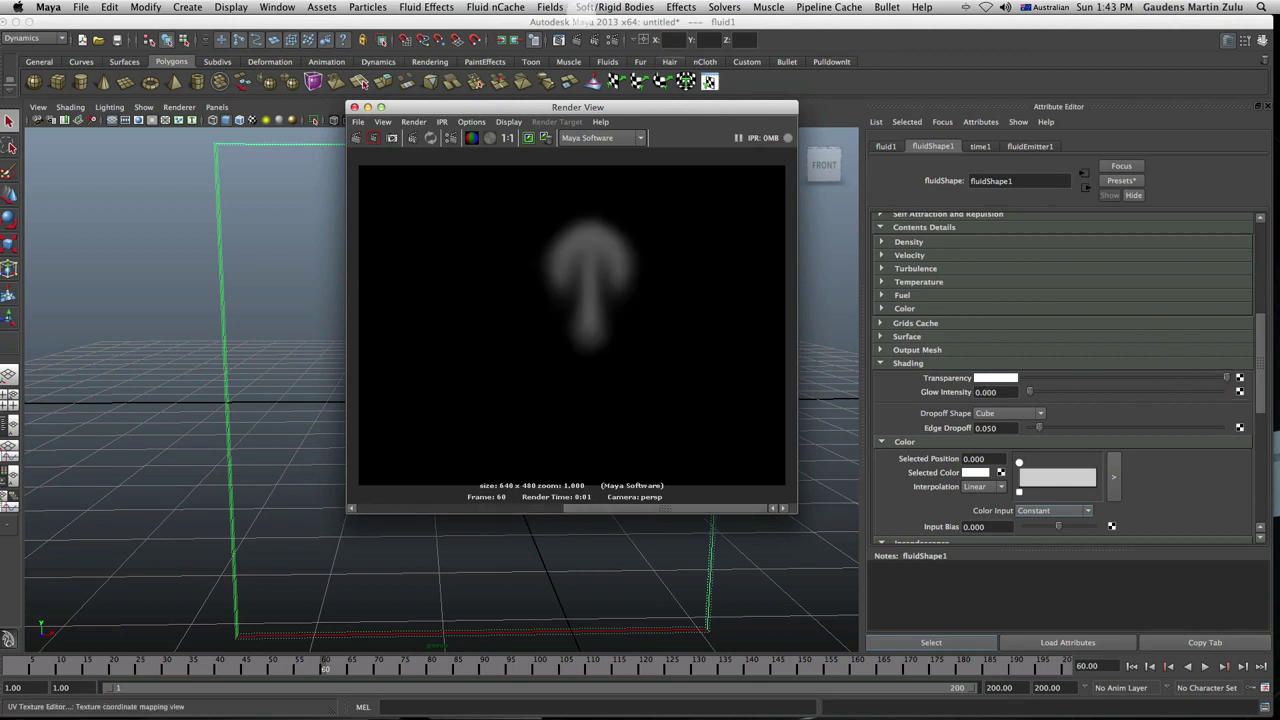
Reduce the fluid's Transparency to full black and re-render the current frame
drag(406, 107, 392, 171)
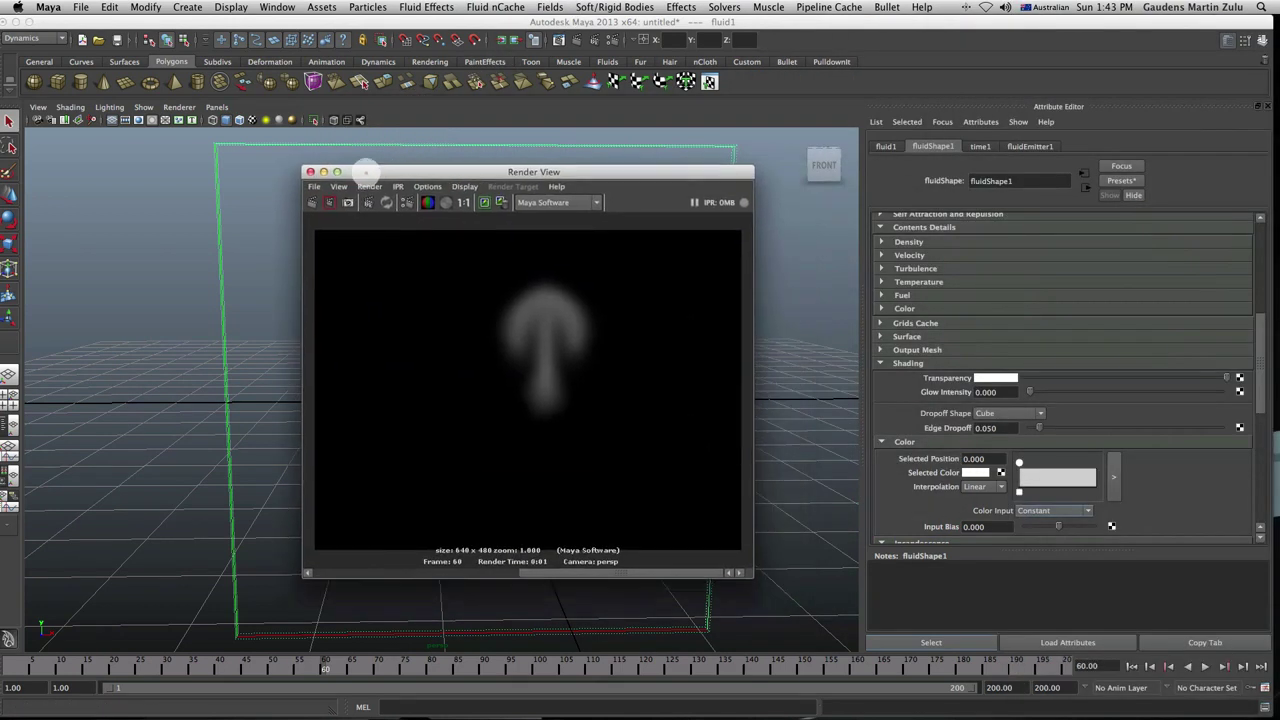
drag(1229, 377, 846, 394)
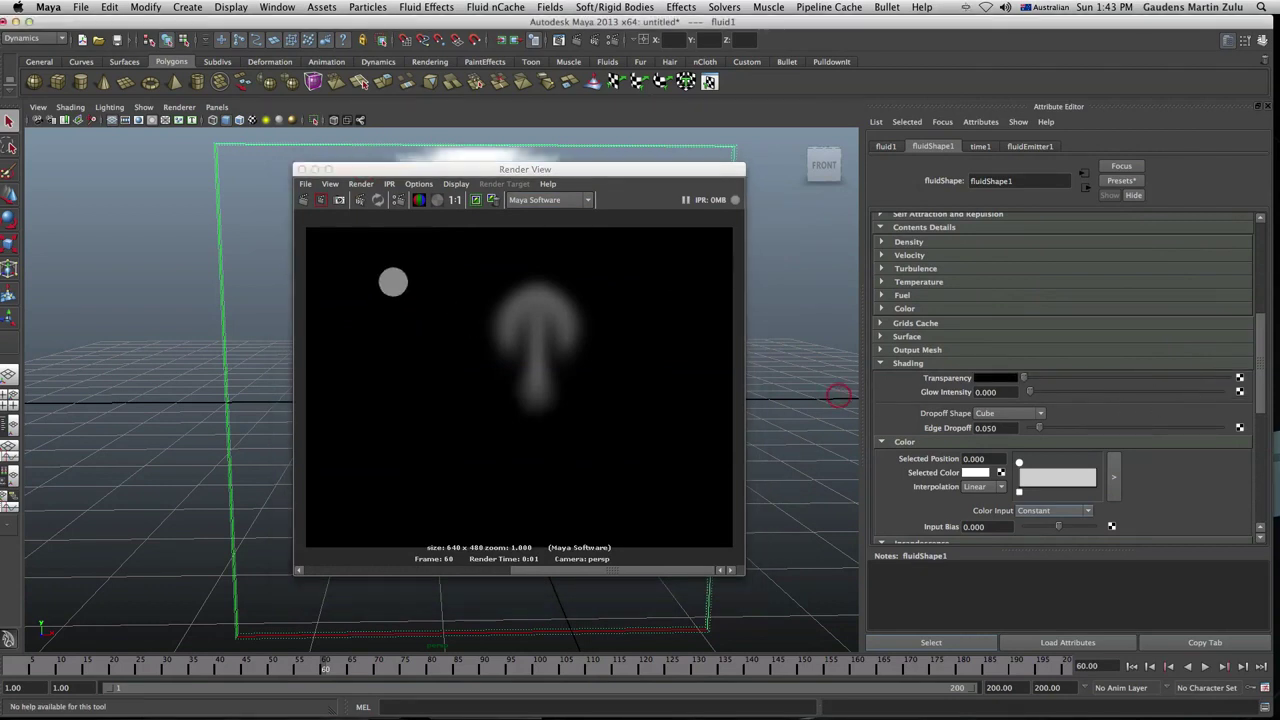
click(303, 200)
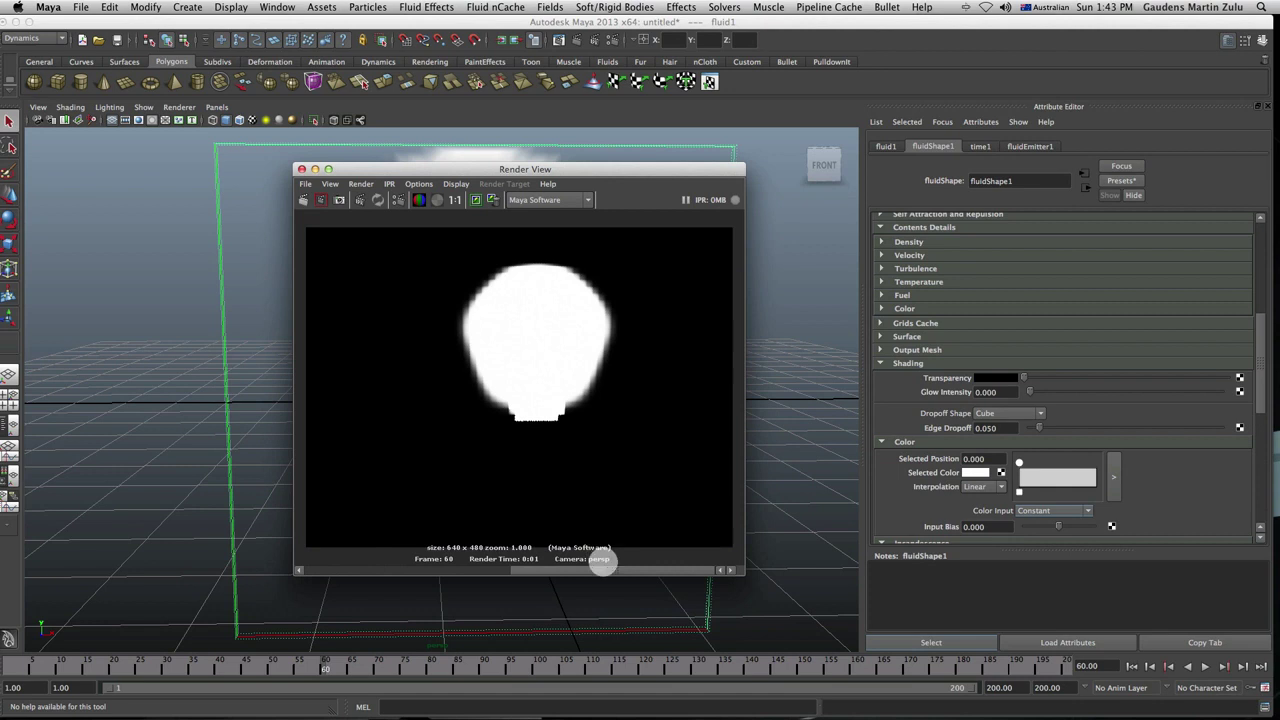
Compare the black-transparency render with the kept image, set the fluid's Transparency to a dark grey and re-render the frame
drag(566, 563, 231, 526)
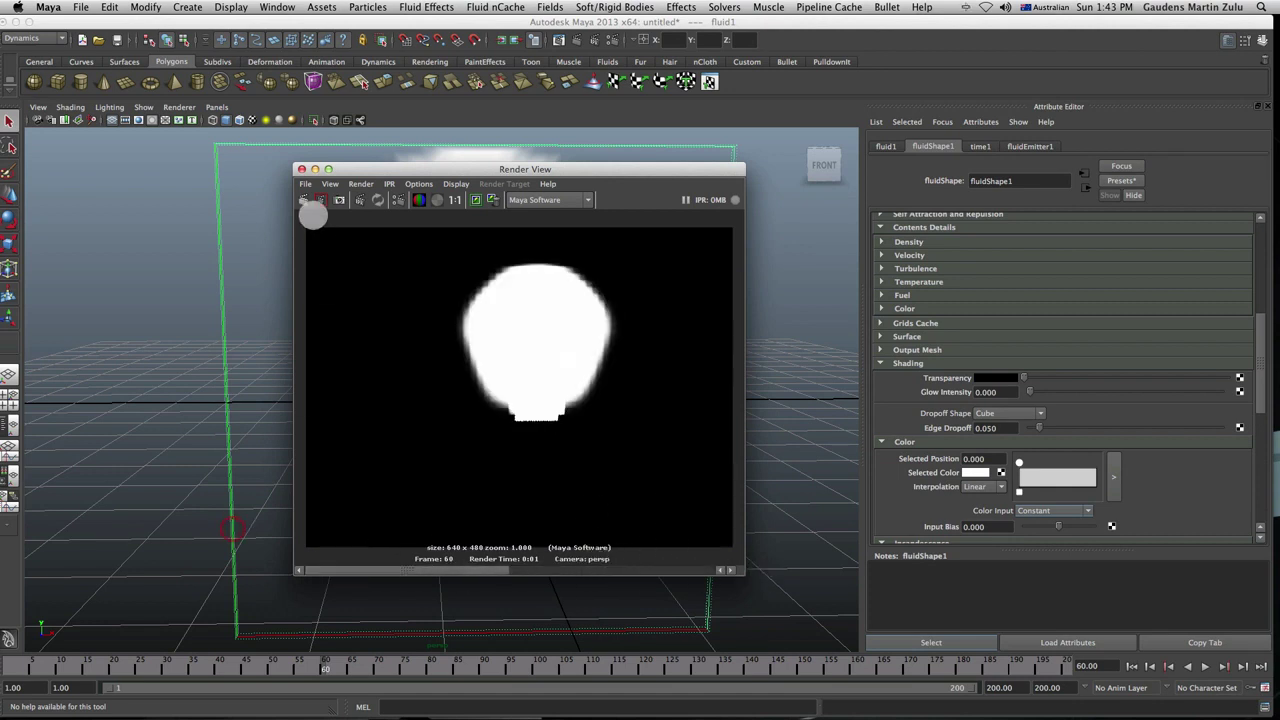
click(301, 169)
drag(1023, 378, 1067, 378)
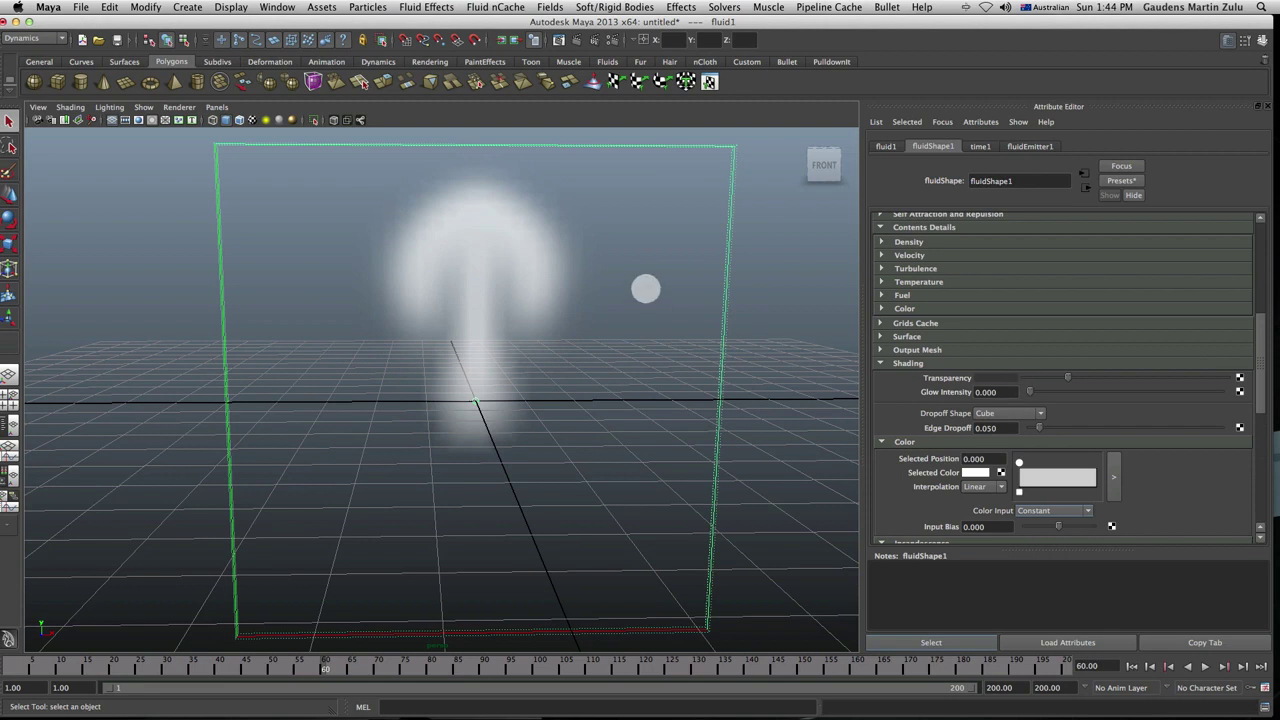
click(577, 40)
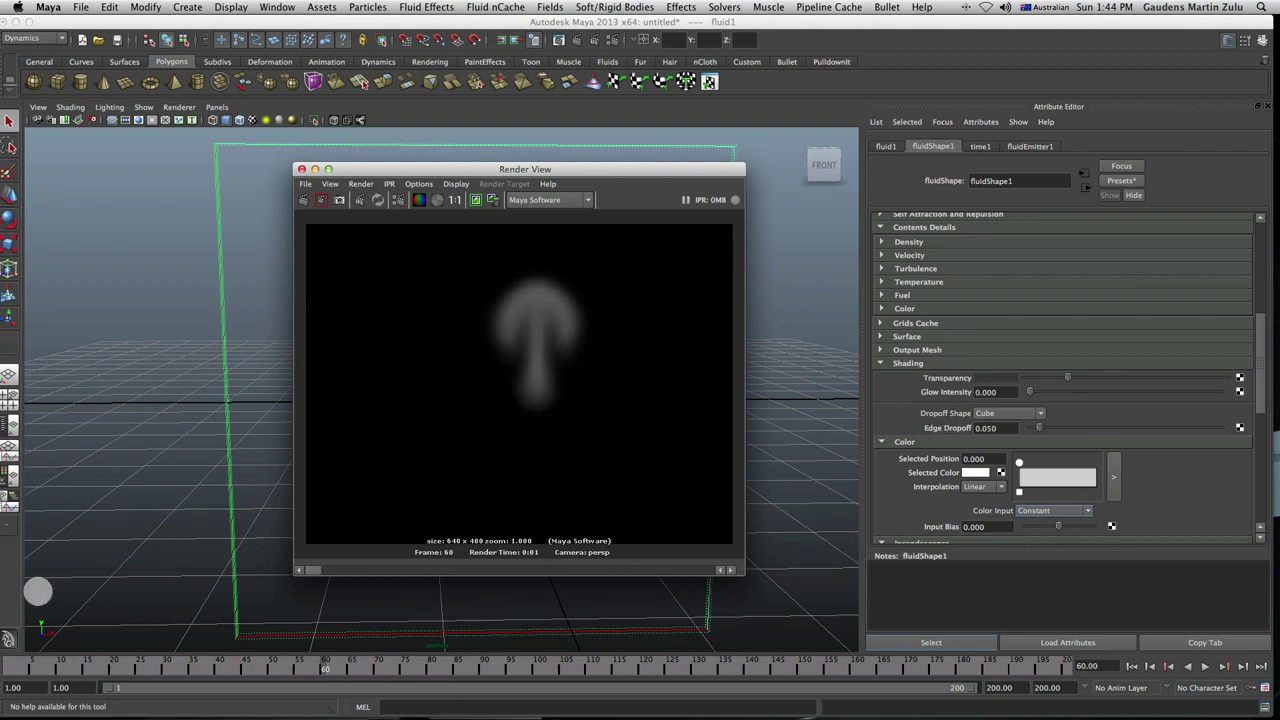
Remove the kept comparison image, reposition the render window beside the shading attributes and redo the render
click(493, 200)
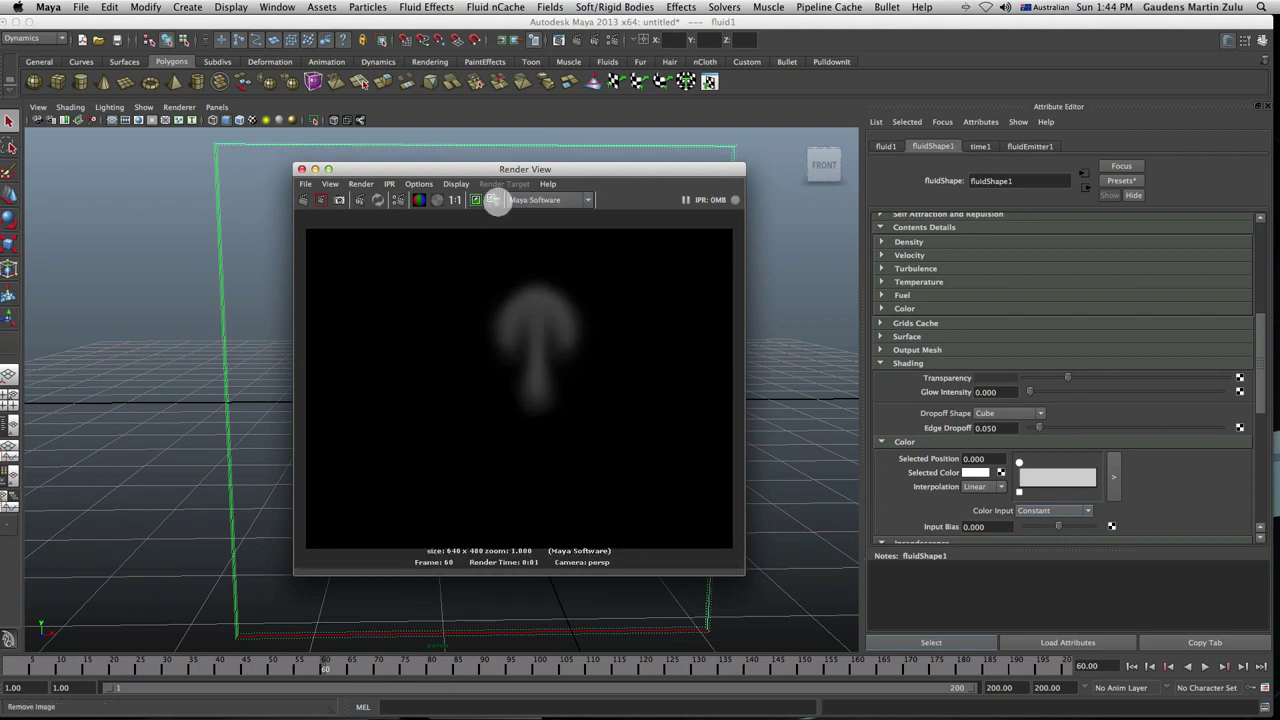
drag(477, 168, 108, 113)
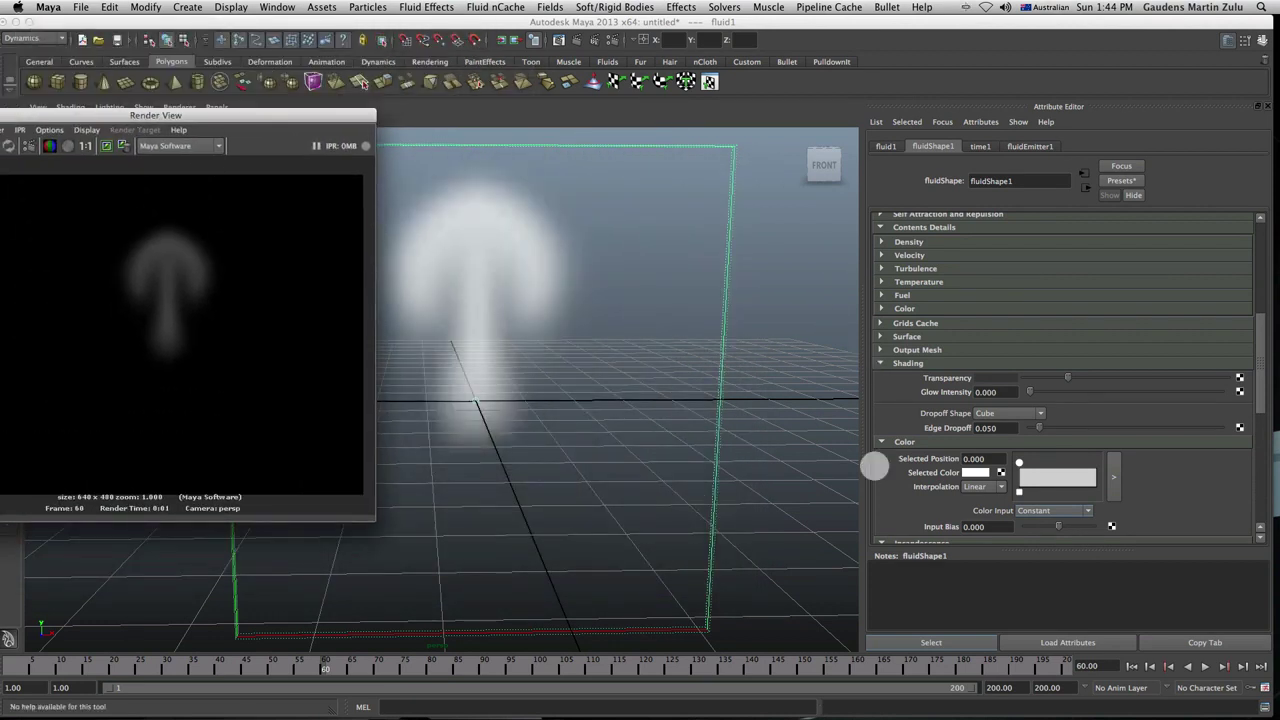
drag(88, 115, 321, 121)
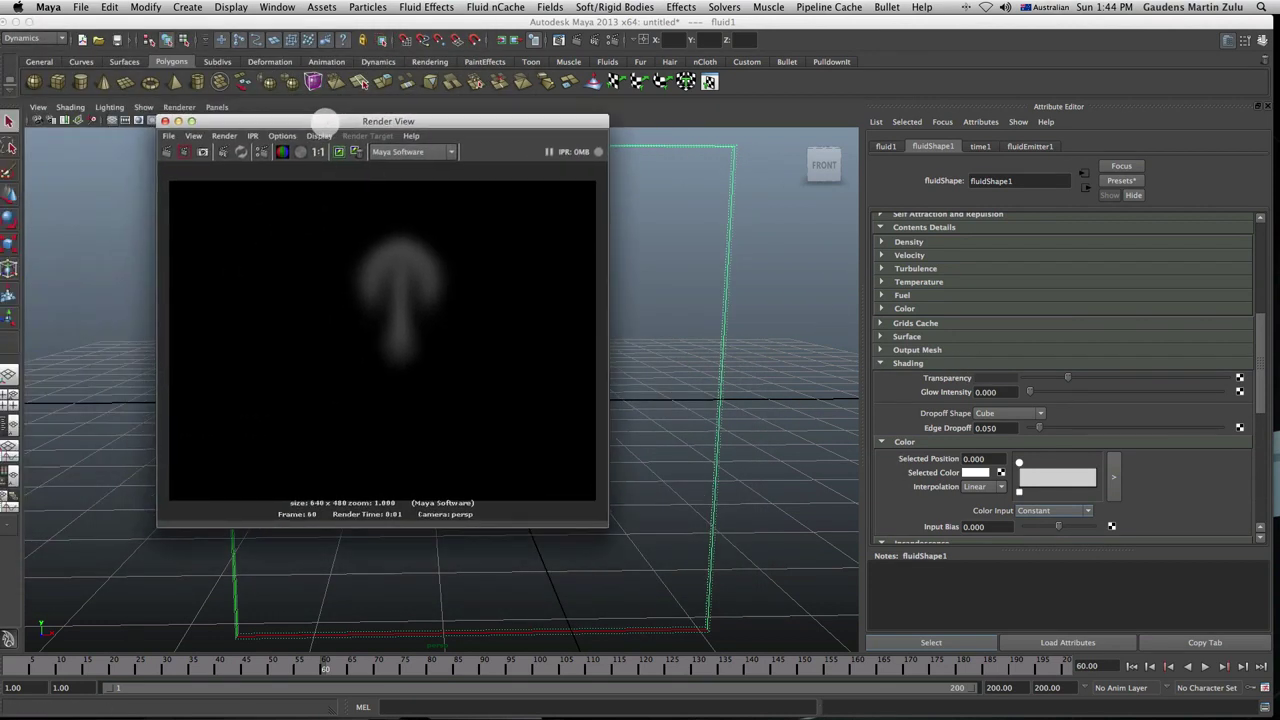
click(167, 151)
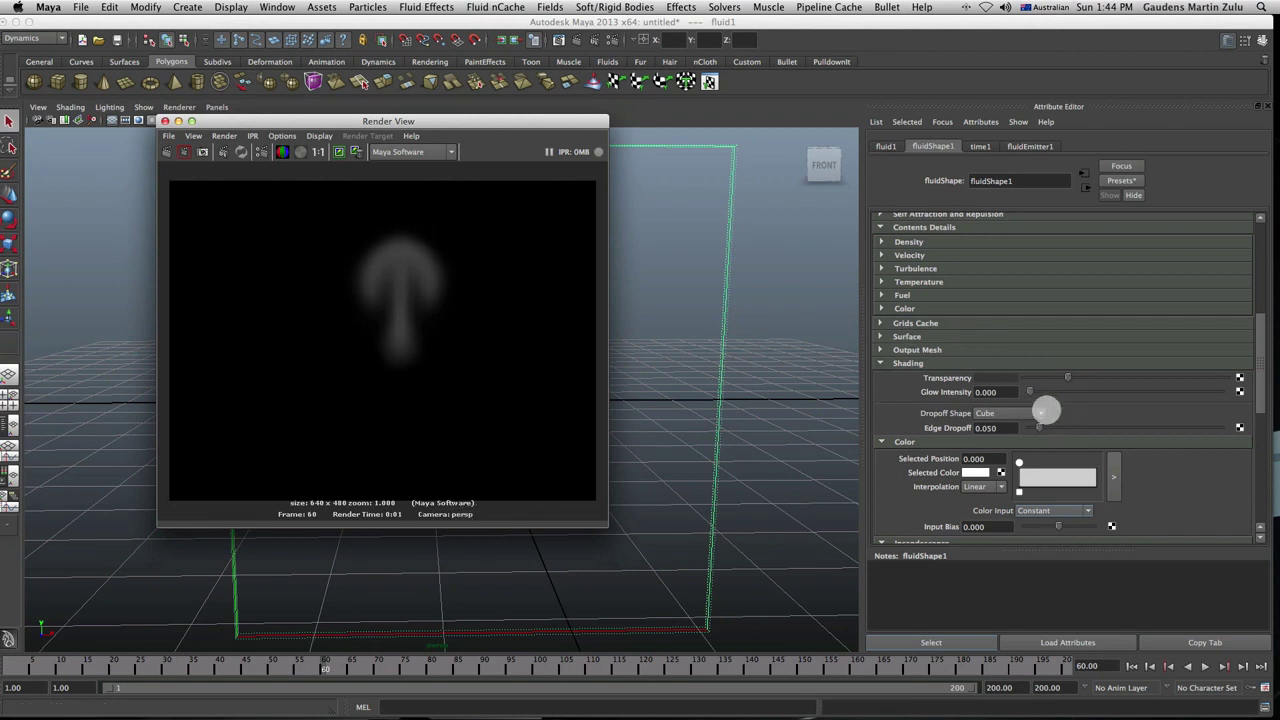
Set the fluid's Glow Intensity to 1.000, keep the previous render, re-render the frame and compare both images
drag(1034, 393, 1052, 390)
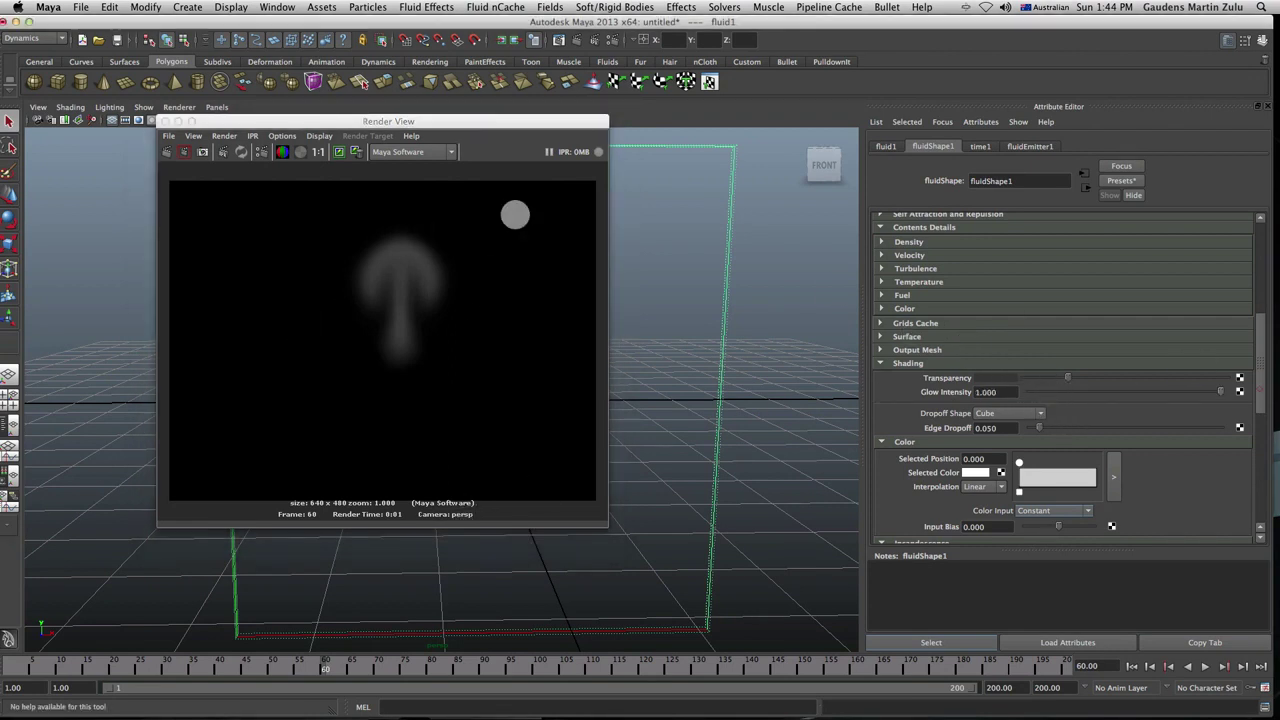
click(332, 156)
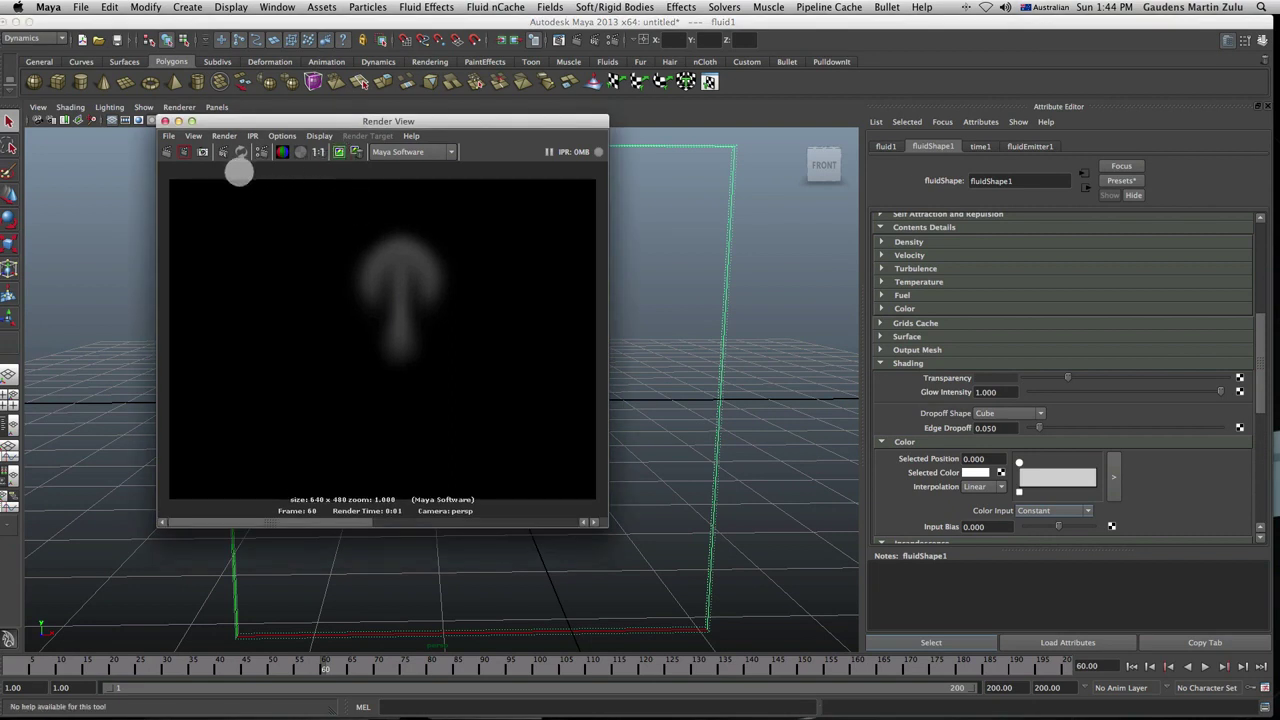
click(183, 152)
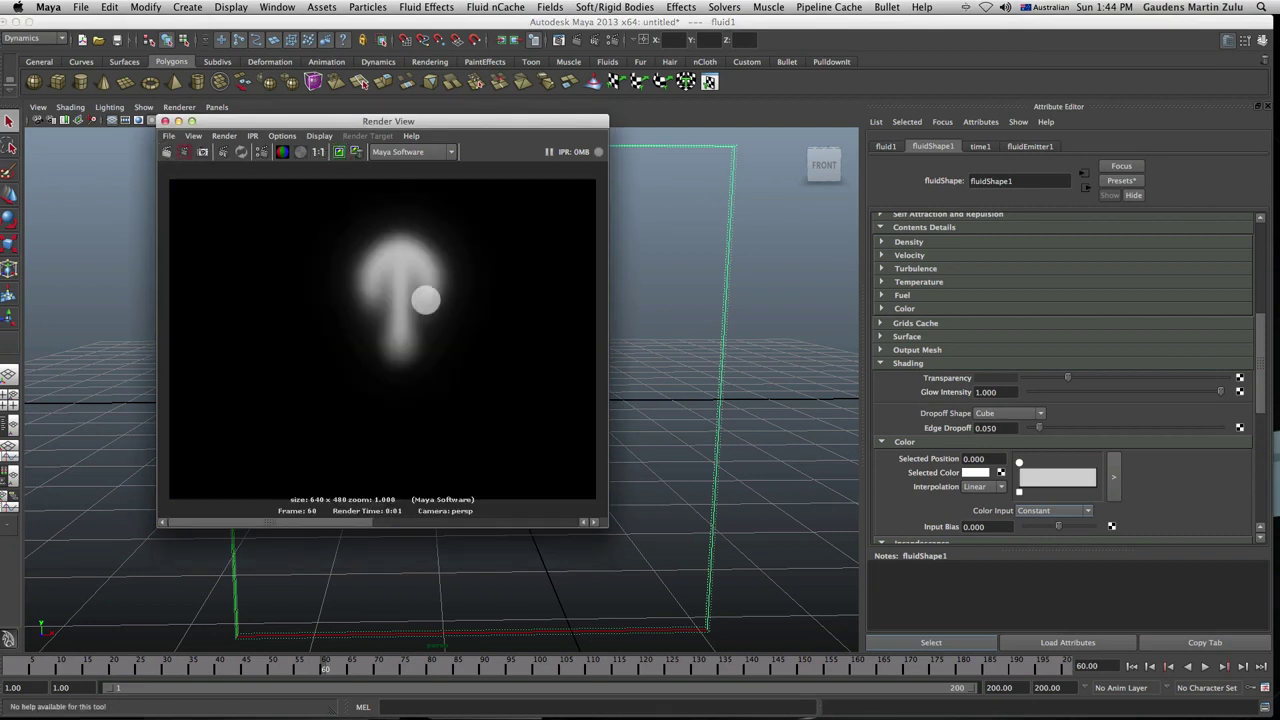
drag(278, 520, 723, 590)
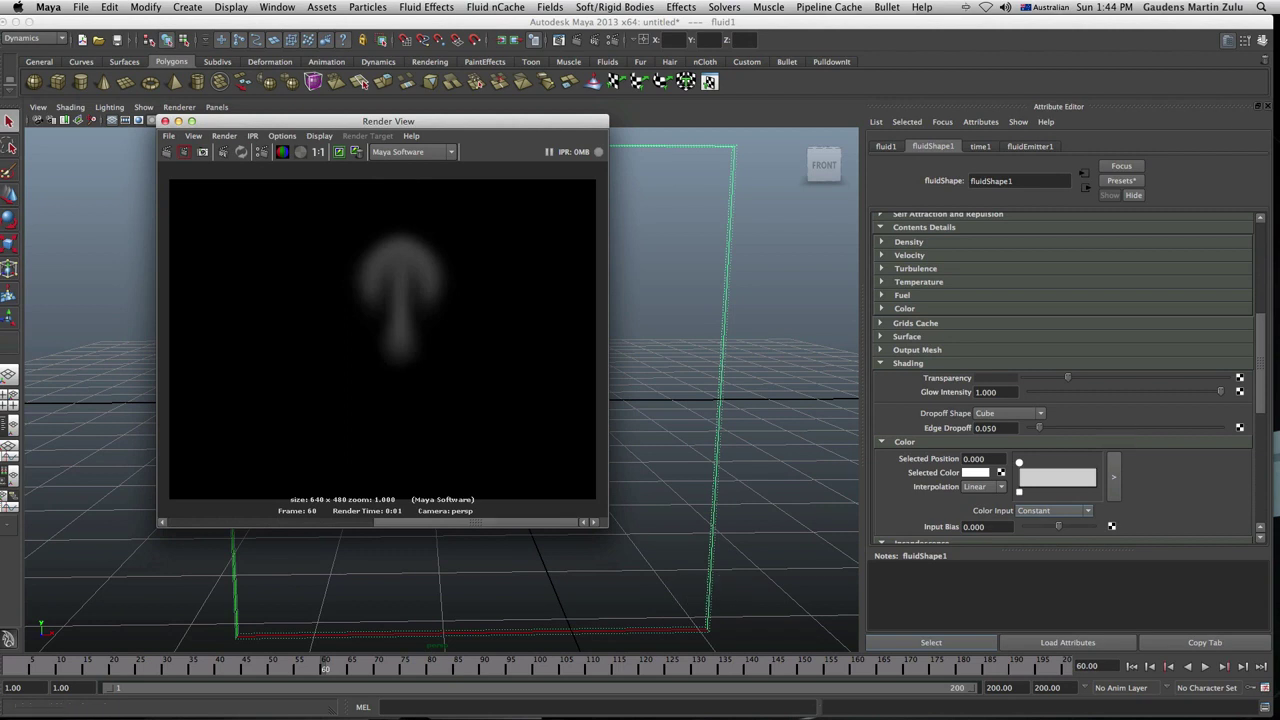
Switch to Preview to view the fireball reference image, close it and return to Maya's render window
key(super+Tab)
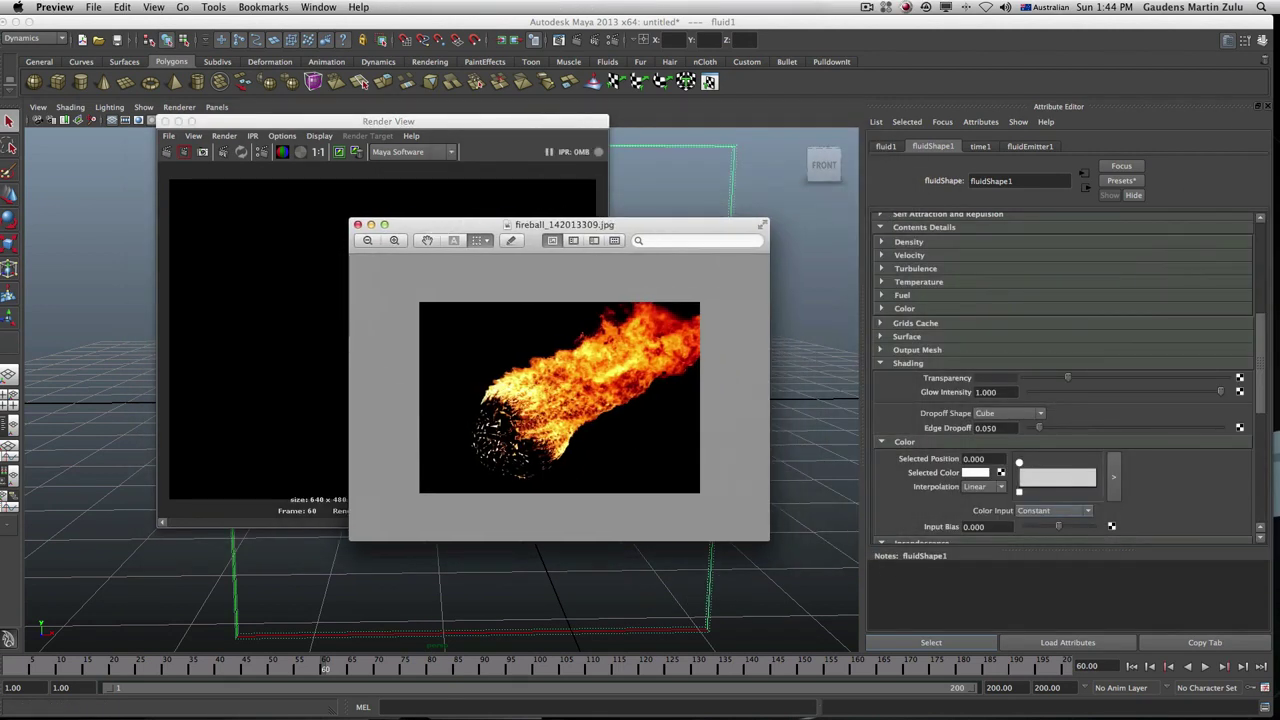
key(super+w)
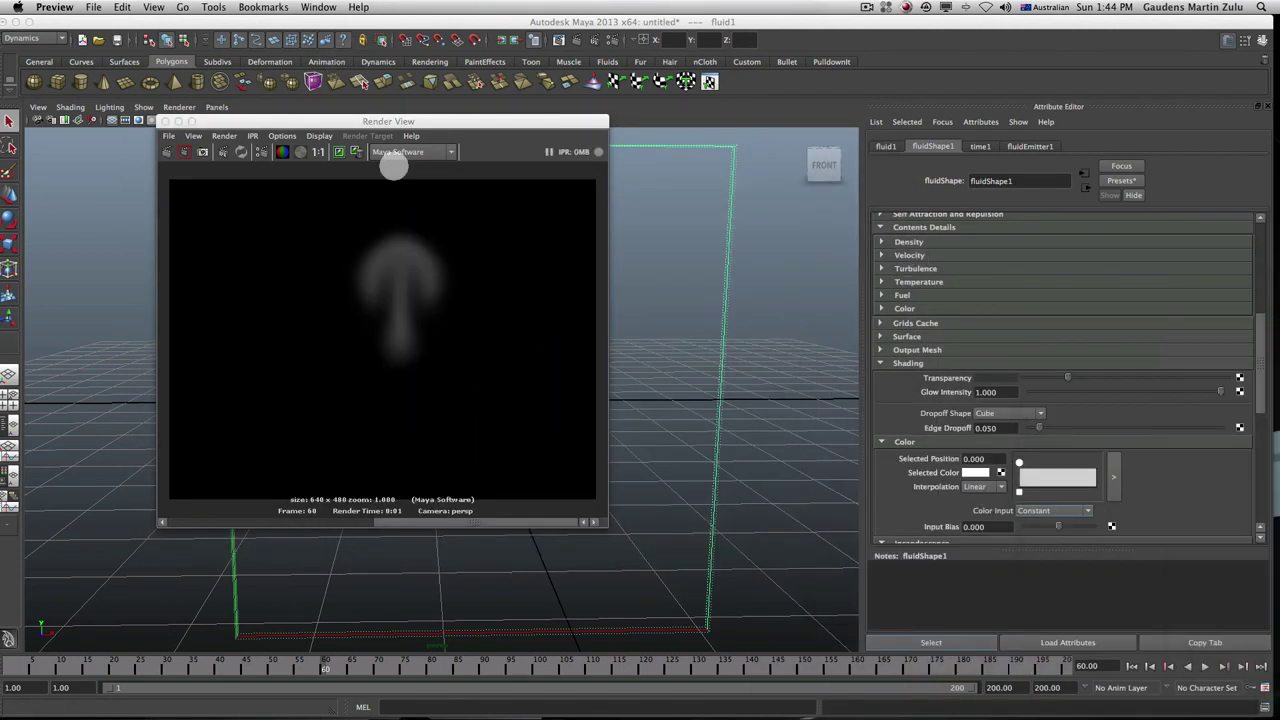
drag(388, 121, 371, 172)
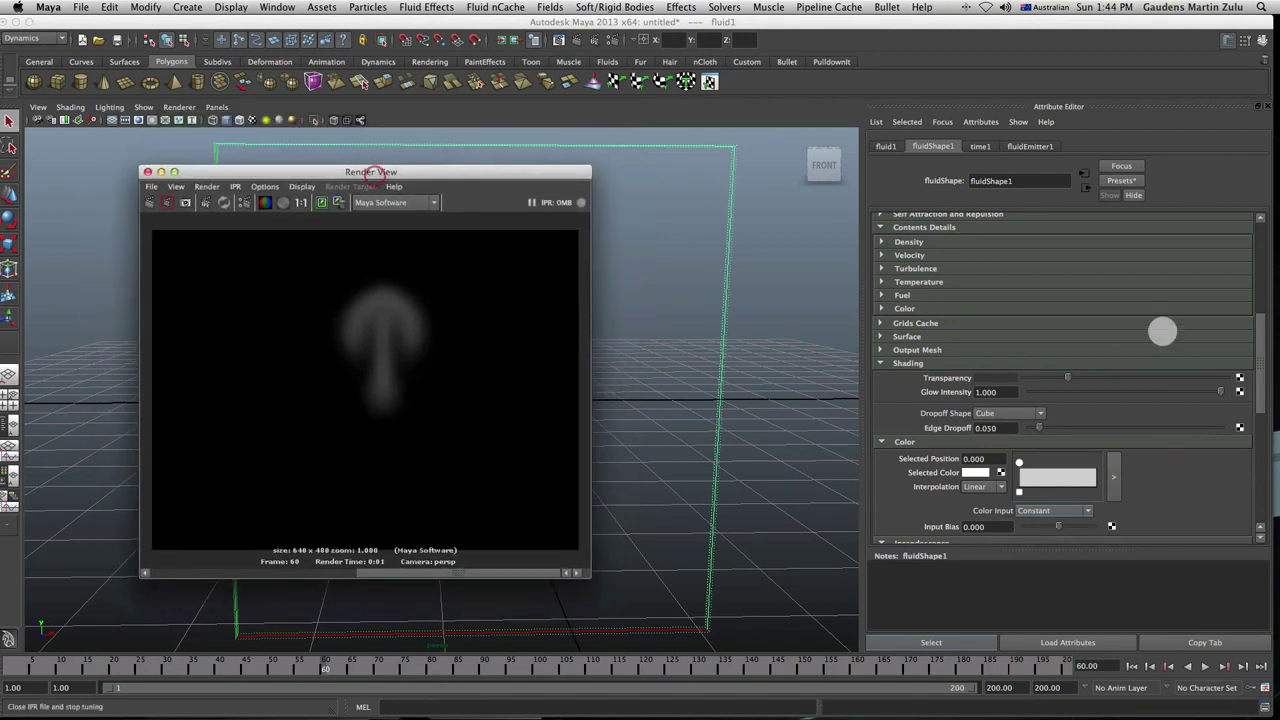
Close the render window and raise the fluid's Edge Dropoff to 0.318 with the Cube dropoff shape
scroll(995, 400, down, 3)
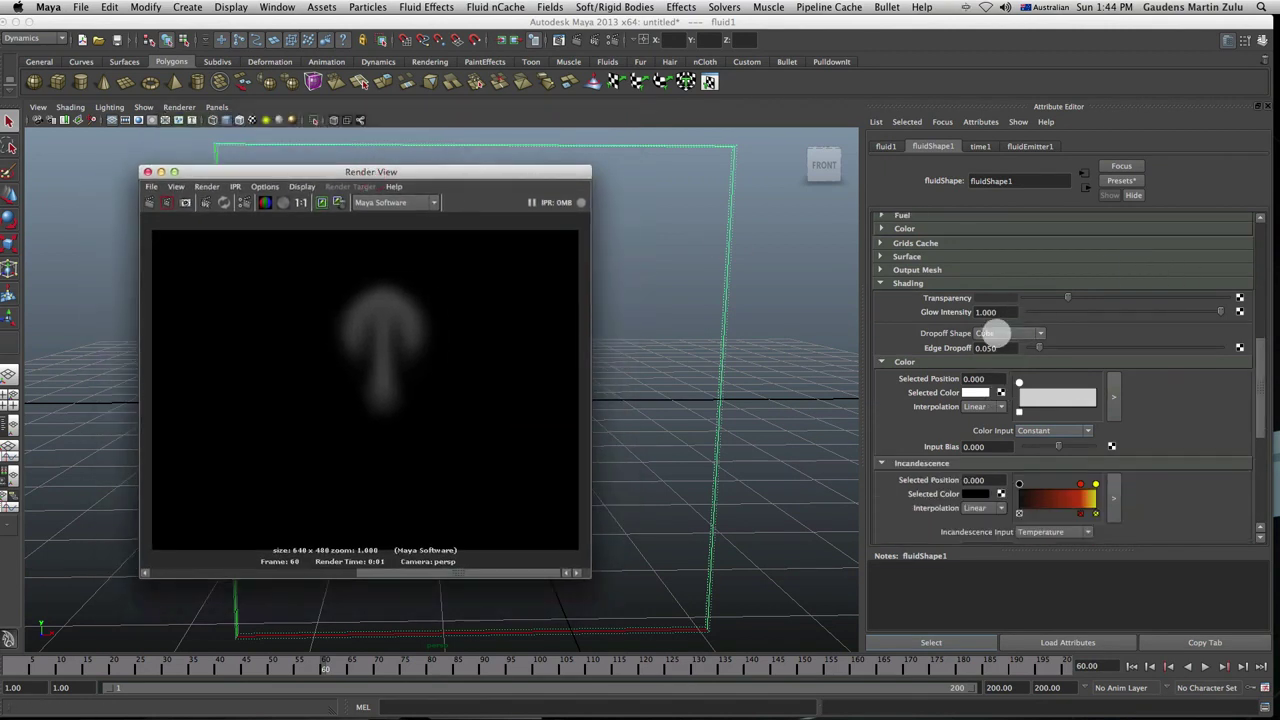
scroll(1030, 337, up, 2)
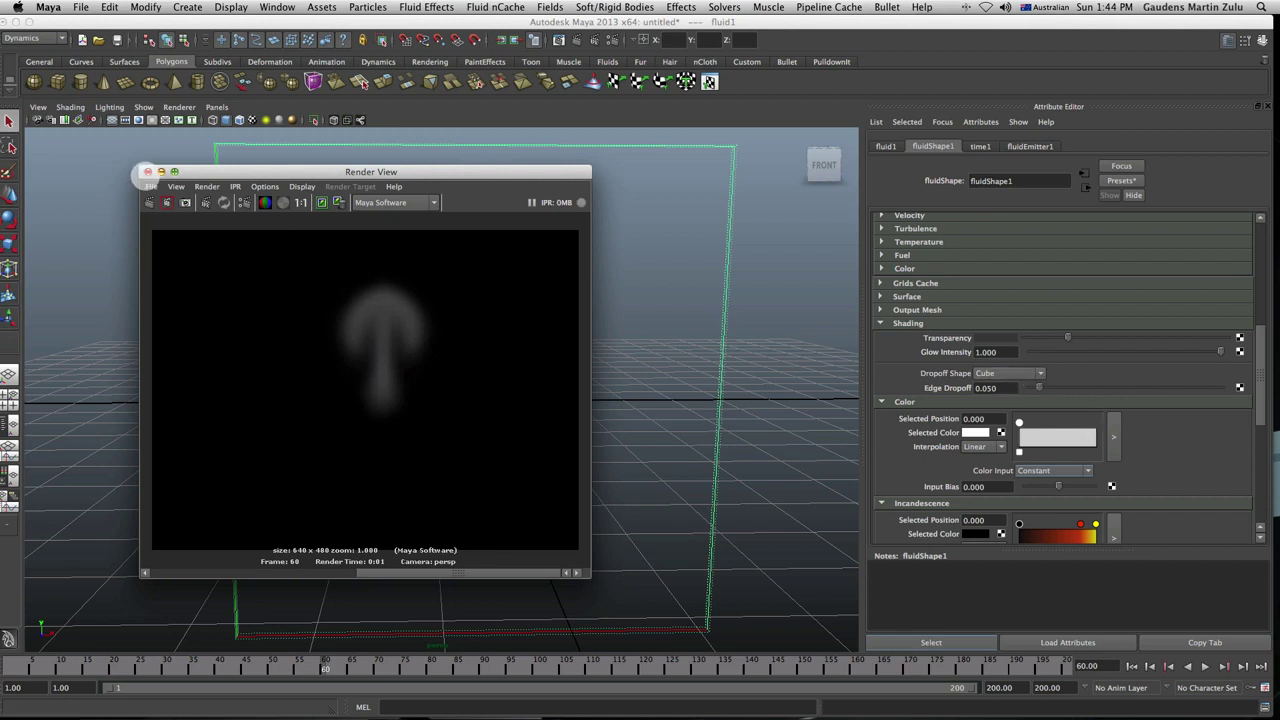
click(147, 171)
drag(1039, 387, 1092, 478)
Set the fluid's Density contents method to Gradient to fill the container
drag(1259, 348, 1260, 226)
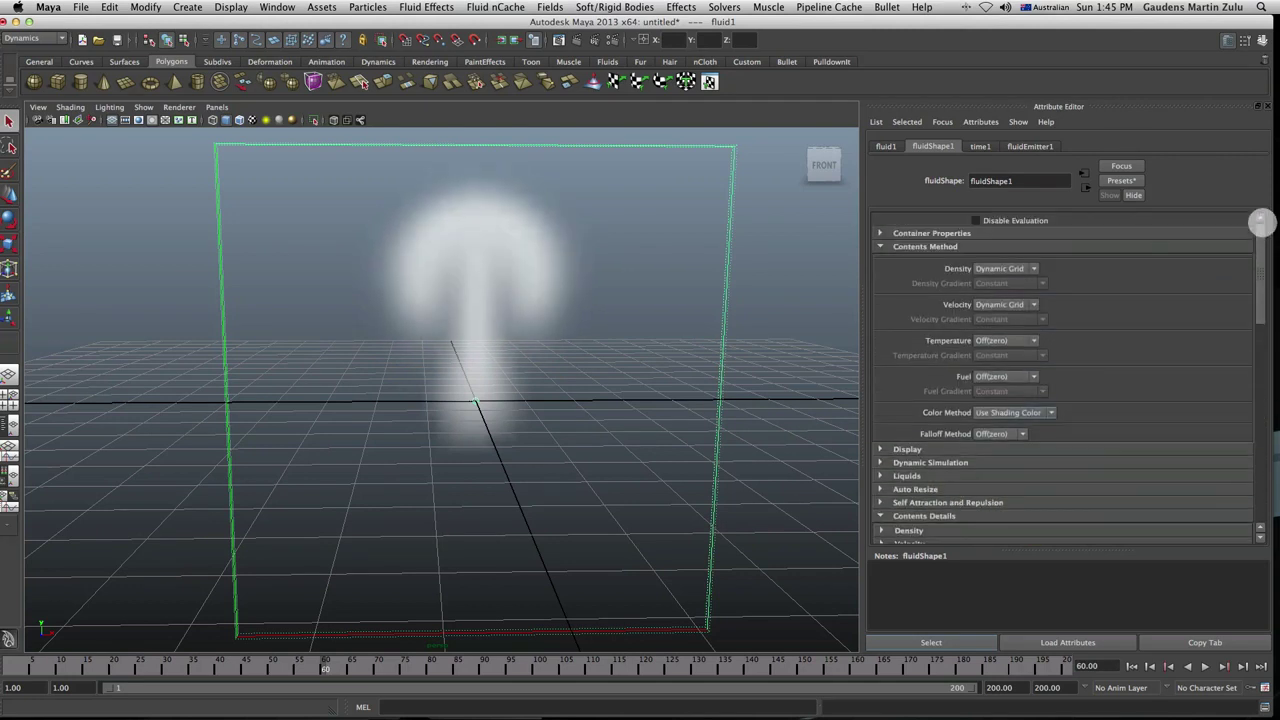
click(1027, 268)
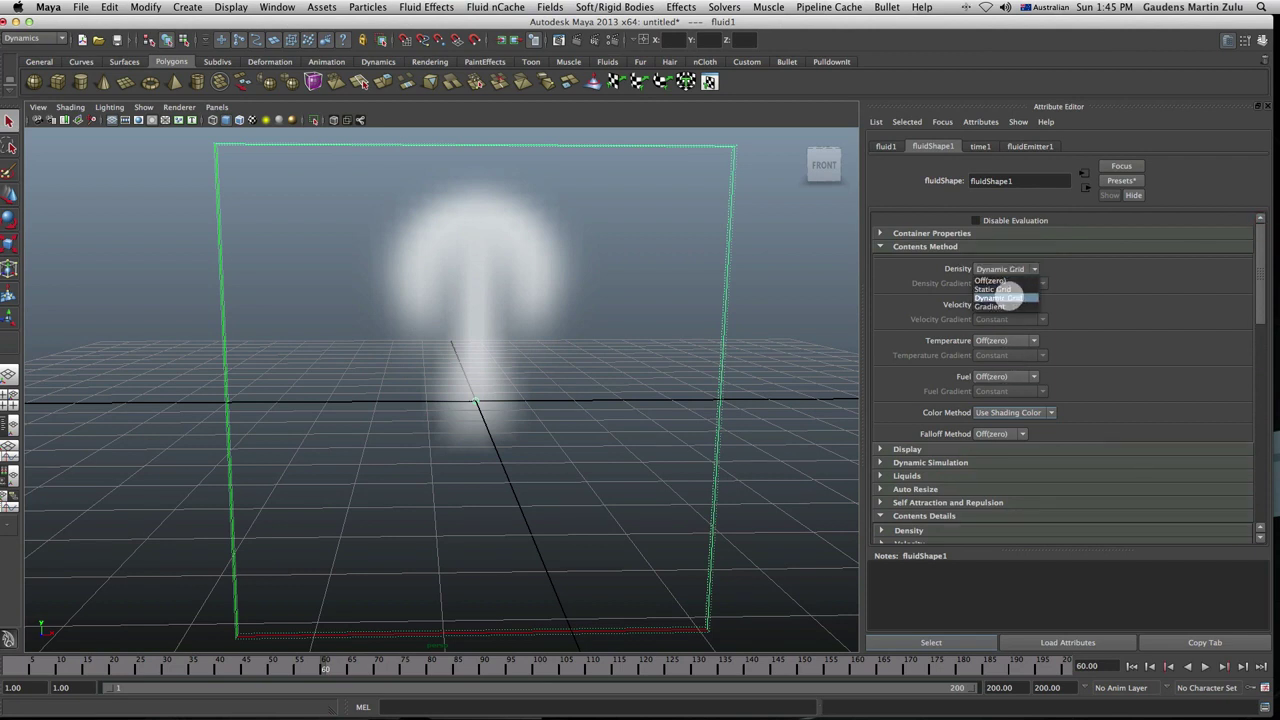
click(1003, 306)
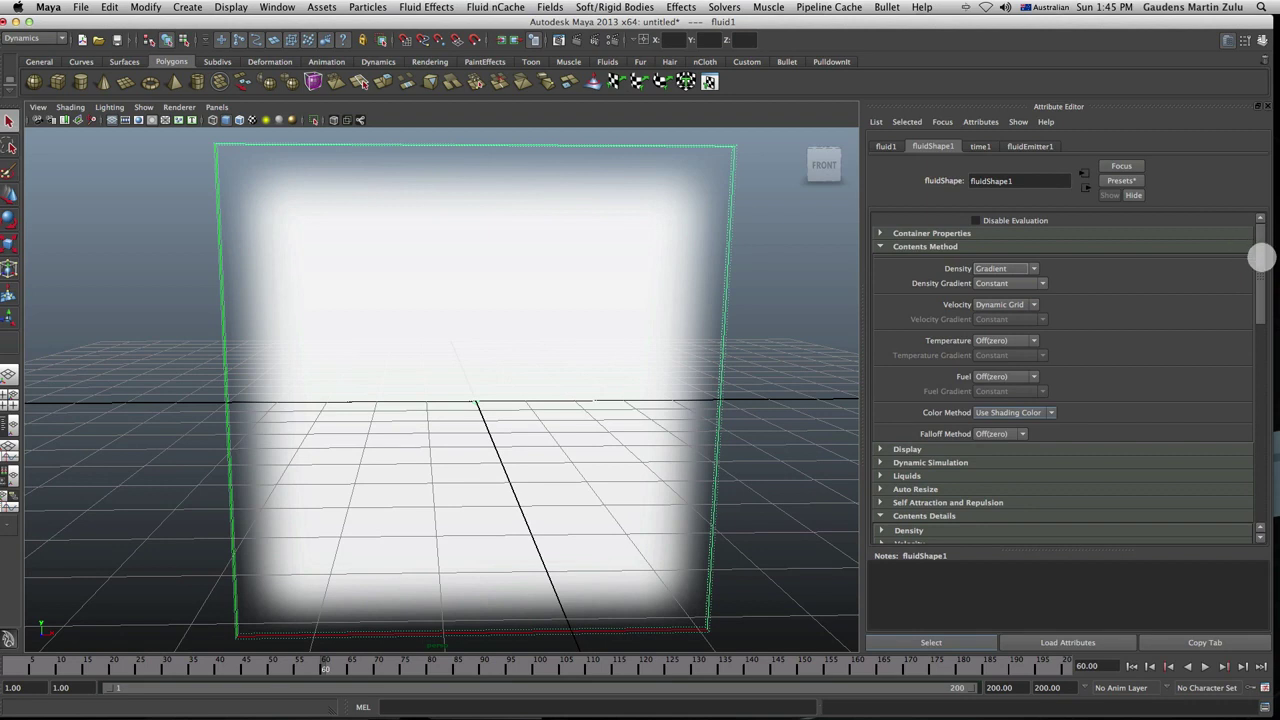
Raise the fluid's Edge Dropoff to 1.000 in the Shading attributes
mouse_move(1260, 258)
mouse_down()
mouse_move(1257, 400)
mouse_move(1234, 391)
mouse_move(1245, 371)
mouse_up()
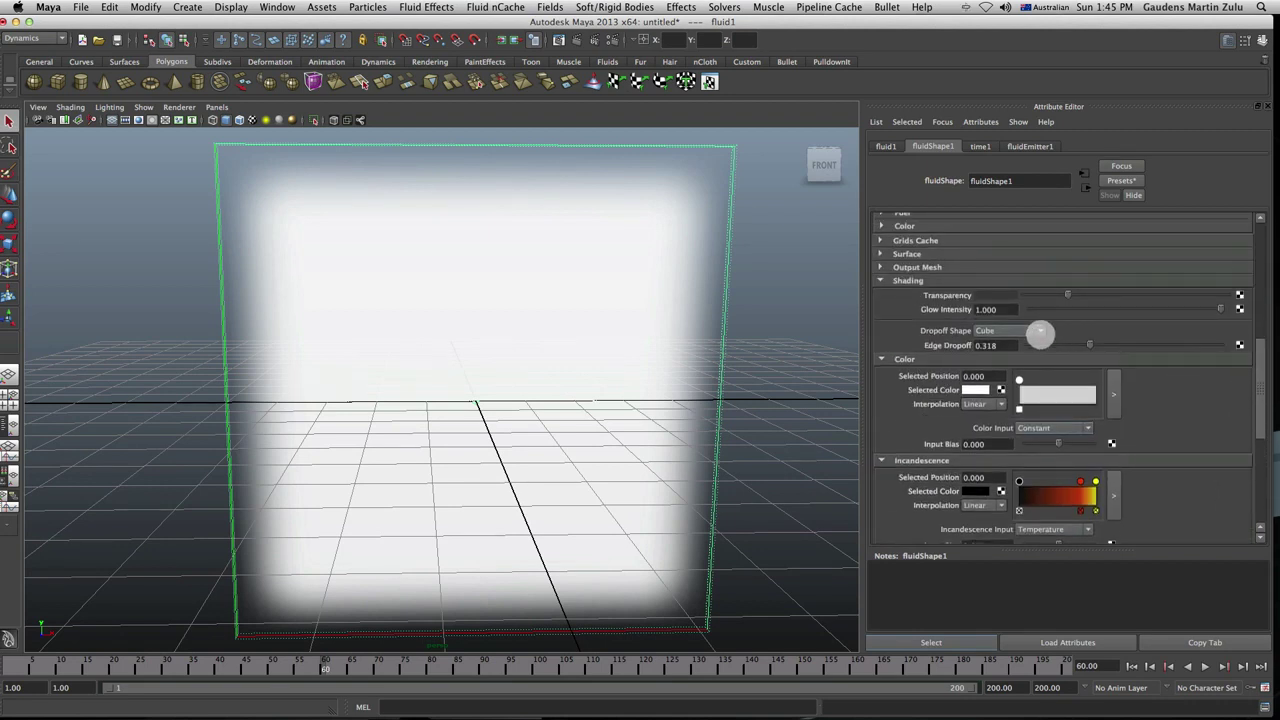
drag(1089, 344, 1188, 348)
scroll(935, 389, down, 1)
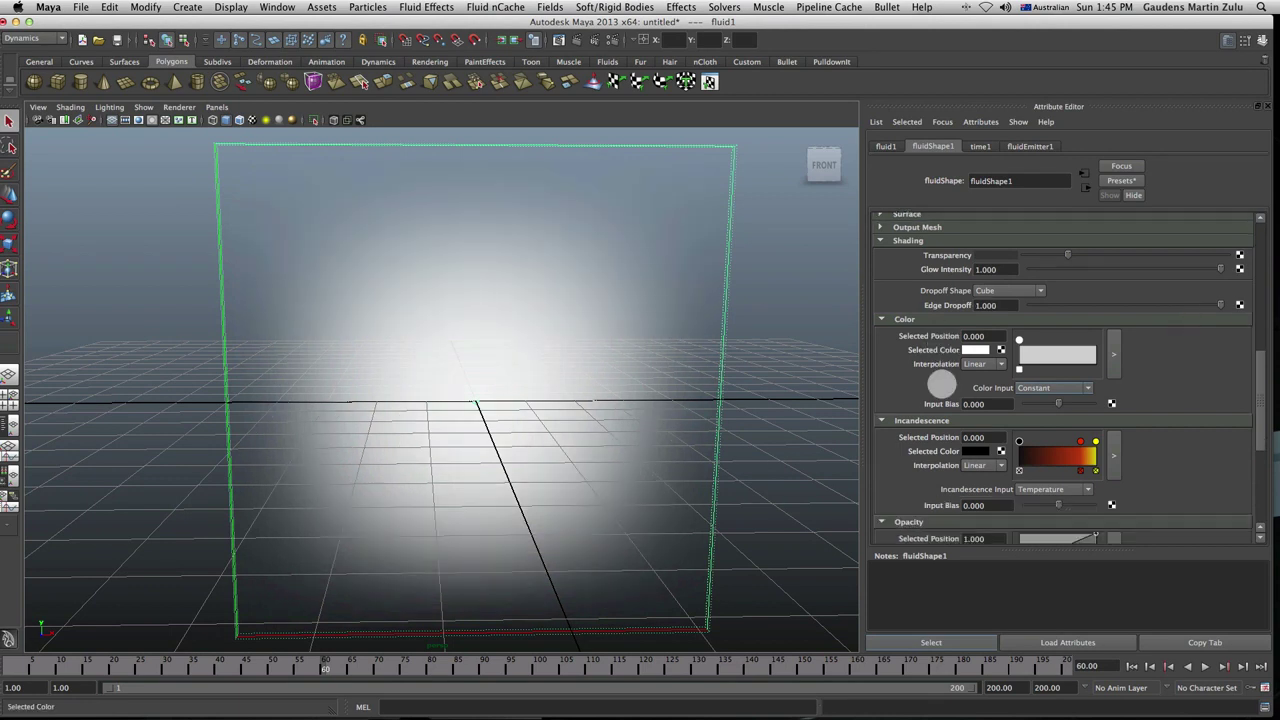
Set the fluid's Density contents method back to Dynamic Grid
drag(1259, 345, 1260, 228)
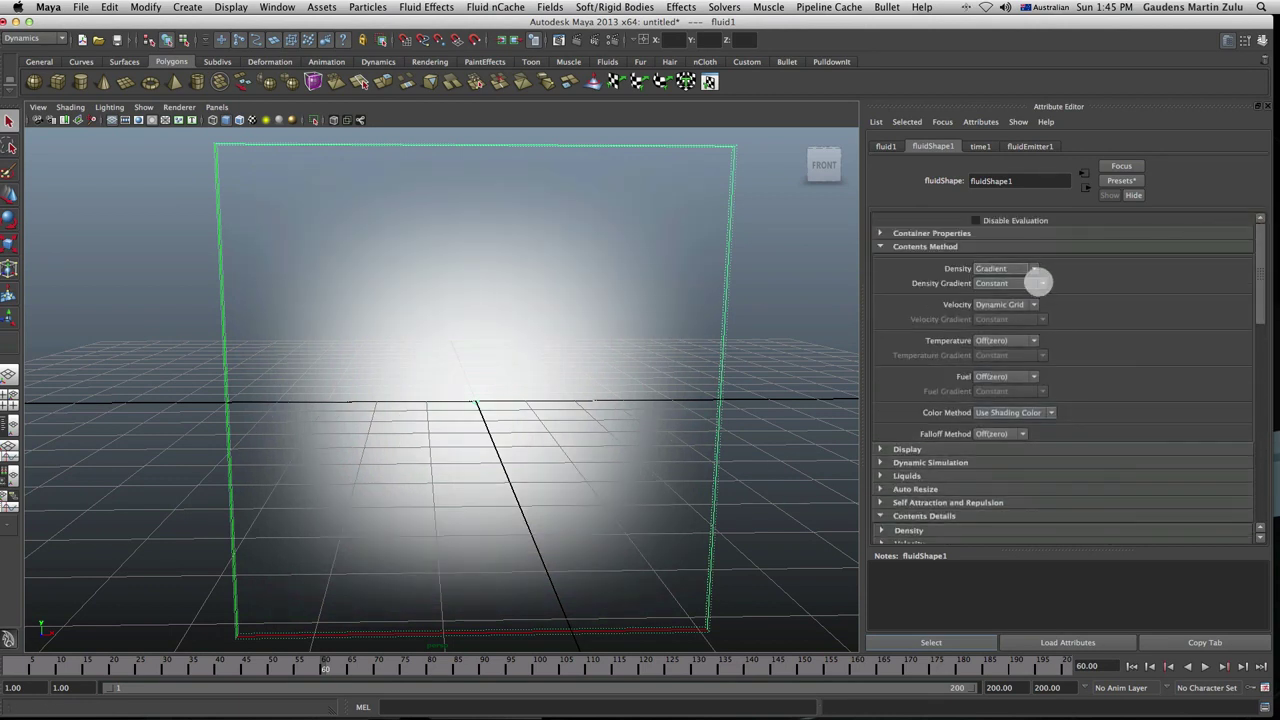
click(1033, 268)
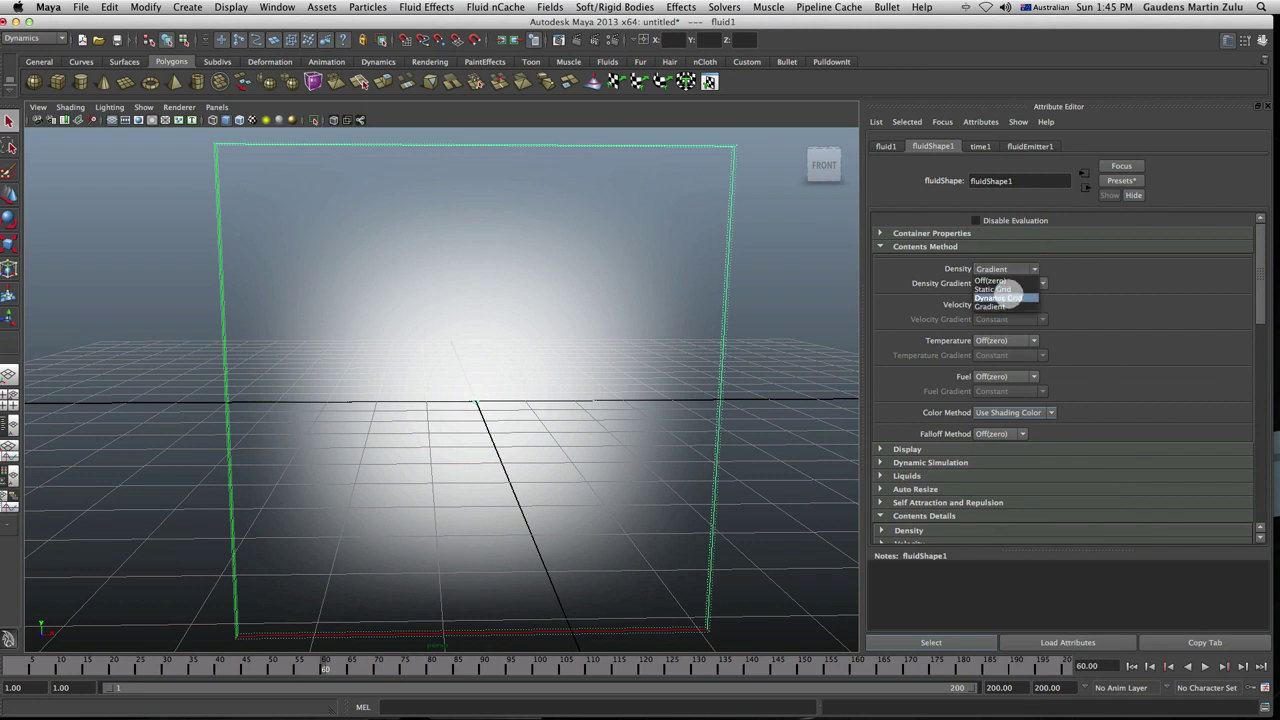
click(1005, 297)
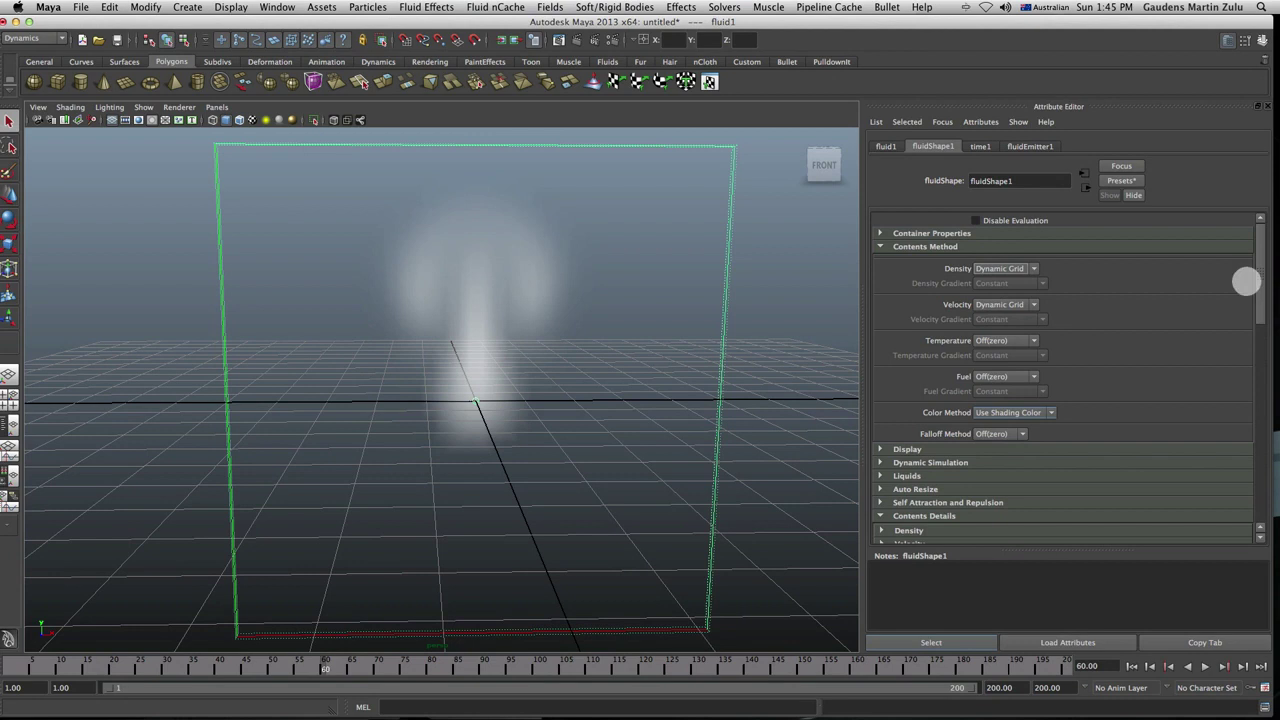
Build the fluid's Color ramp with red at position 0, white at 0.426 and green at 0.826
drag(1258, 265, 1257, 376)
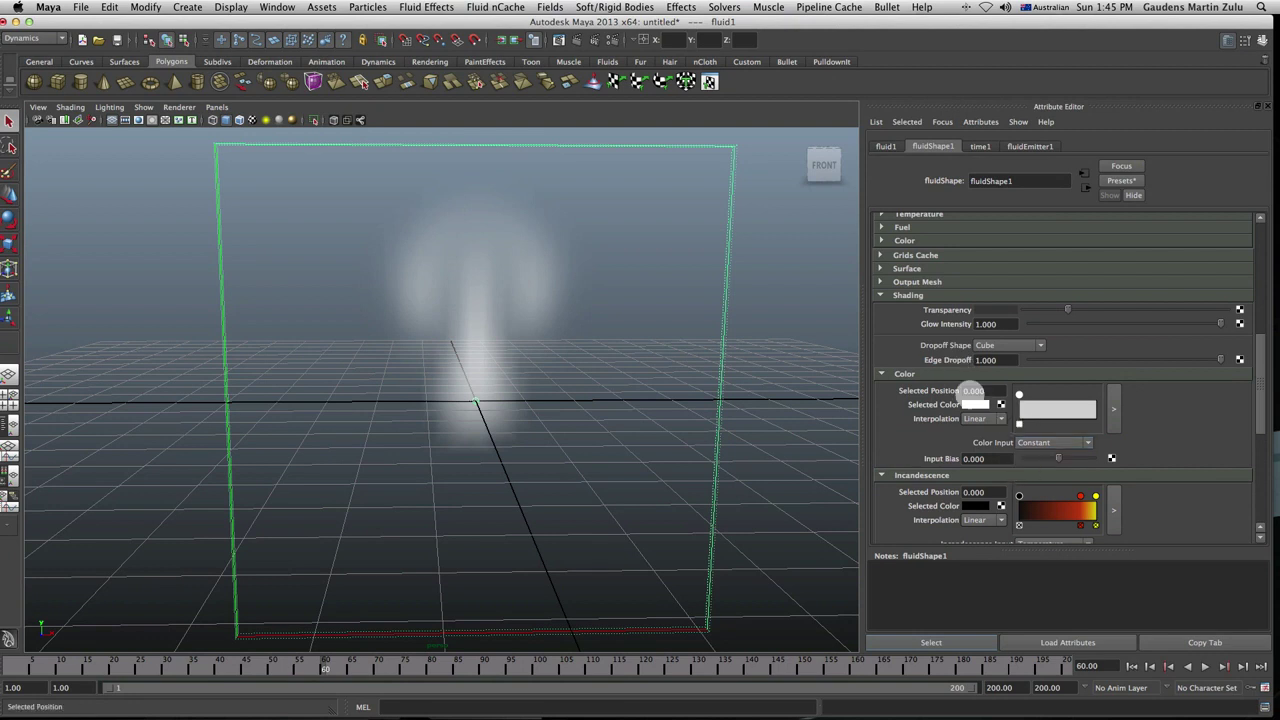
scroll(1092, 422, down, 2)
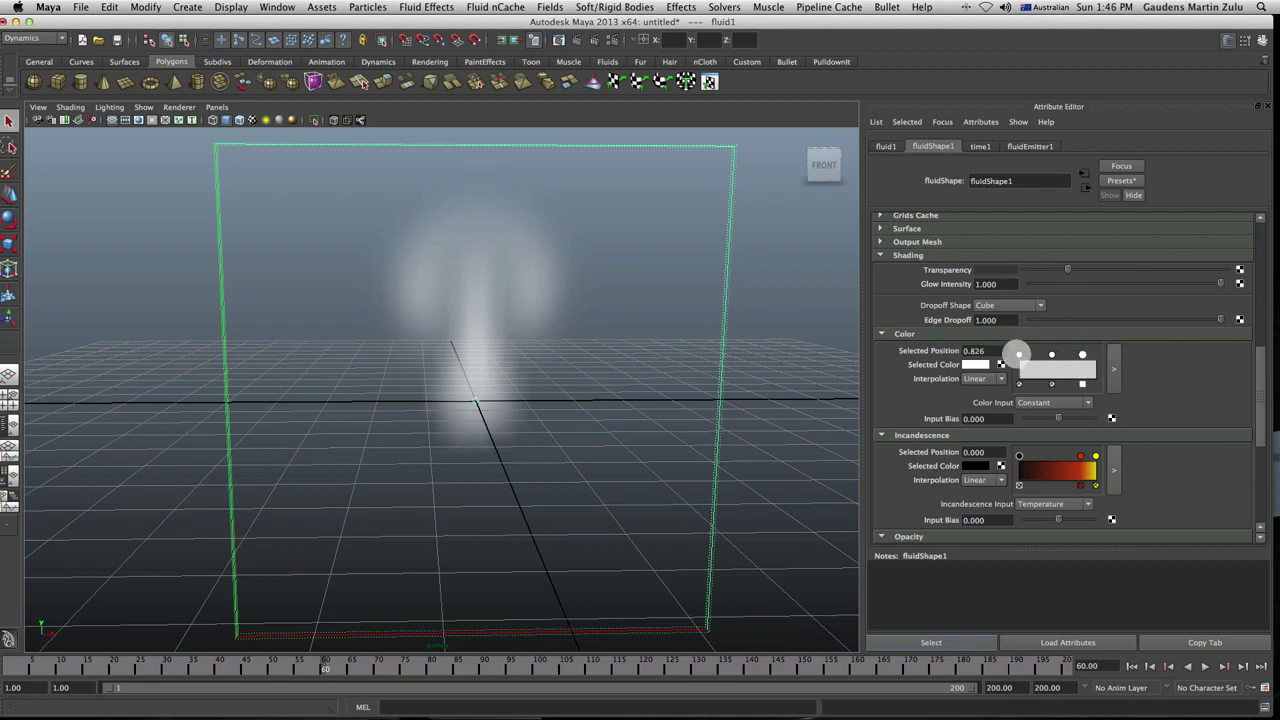
click(975, 365)
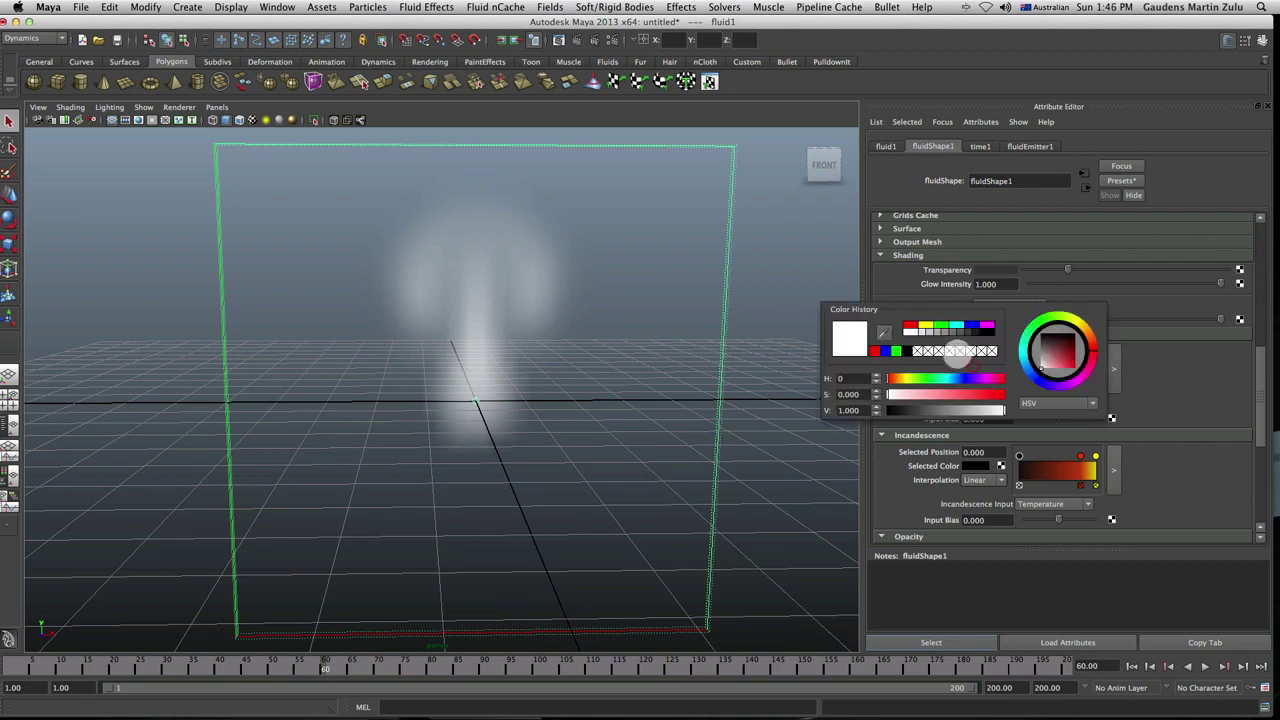
click(909, 326)
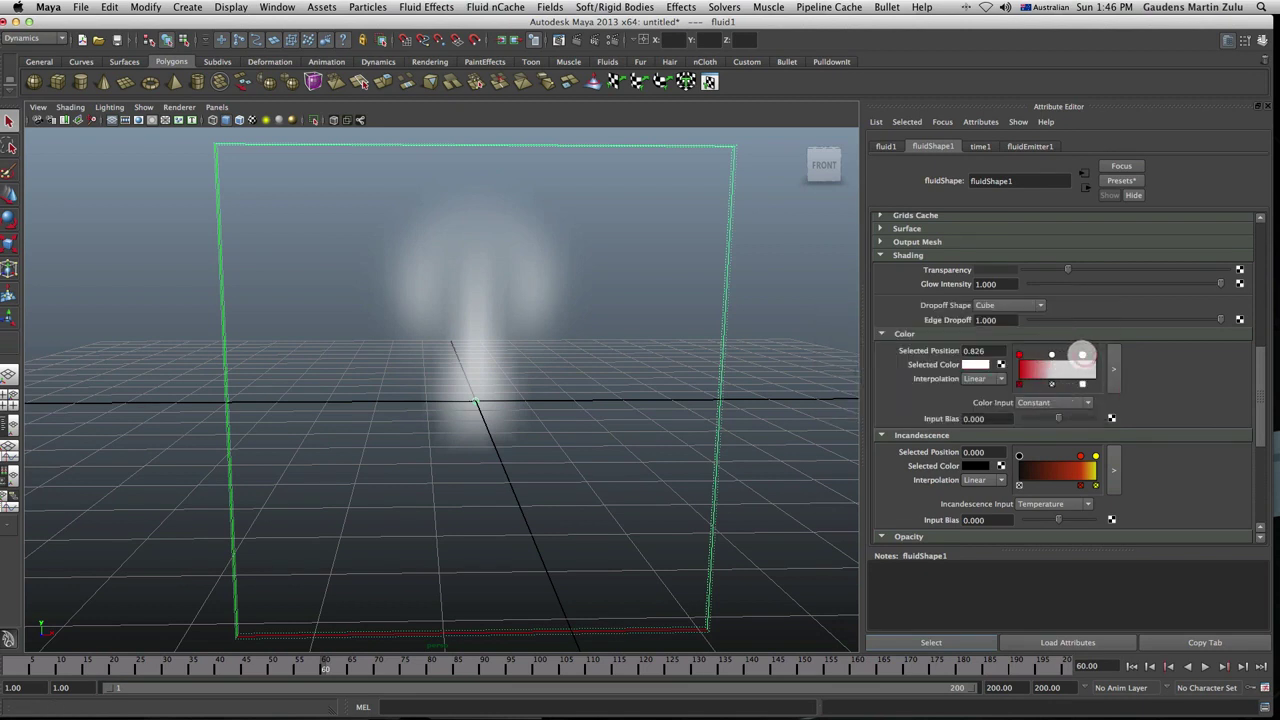
click(975, 365)
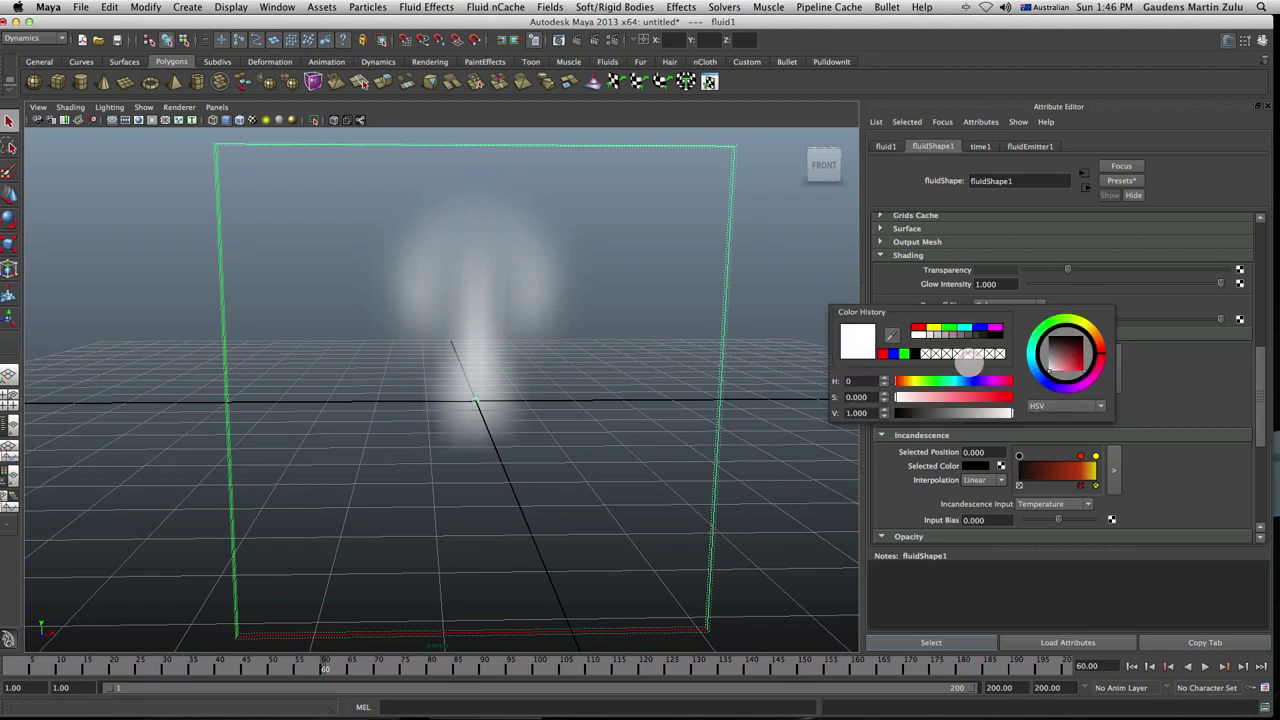
click(944, 328)
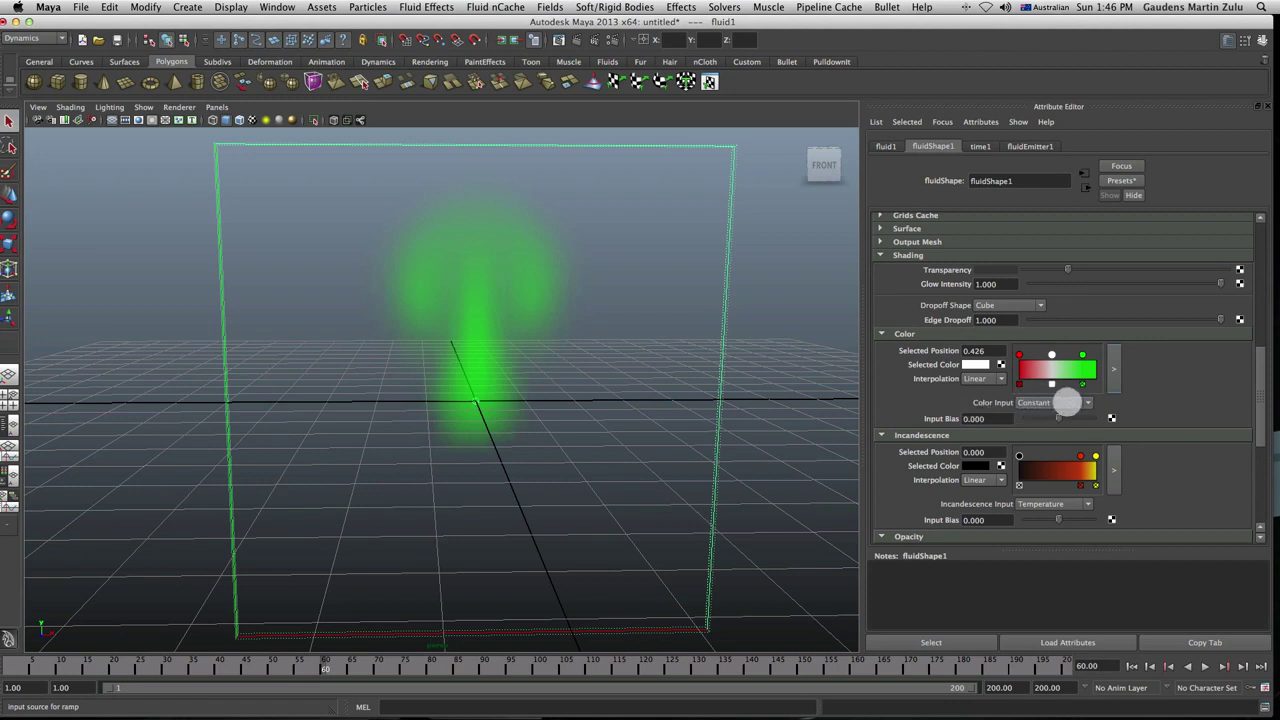
Set the fluid's Color Input to Density, render the frame to check the colours and close the render window
click(1084, 401)
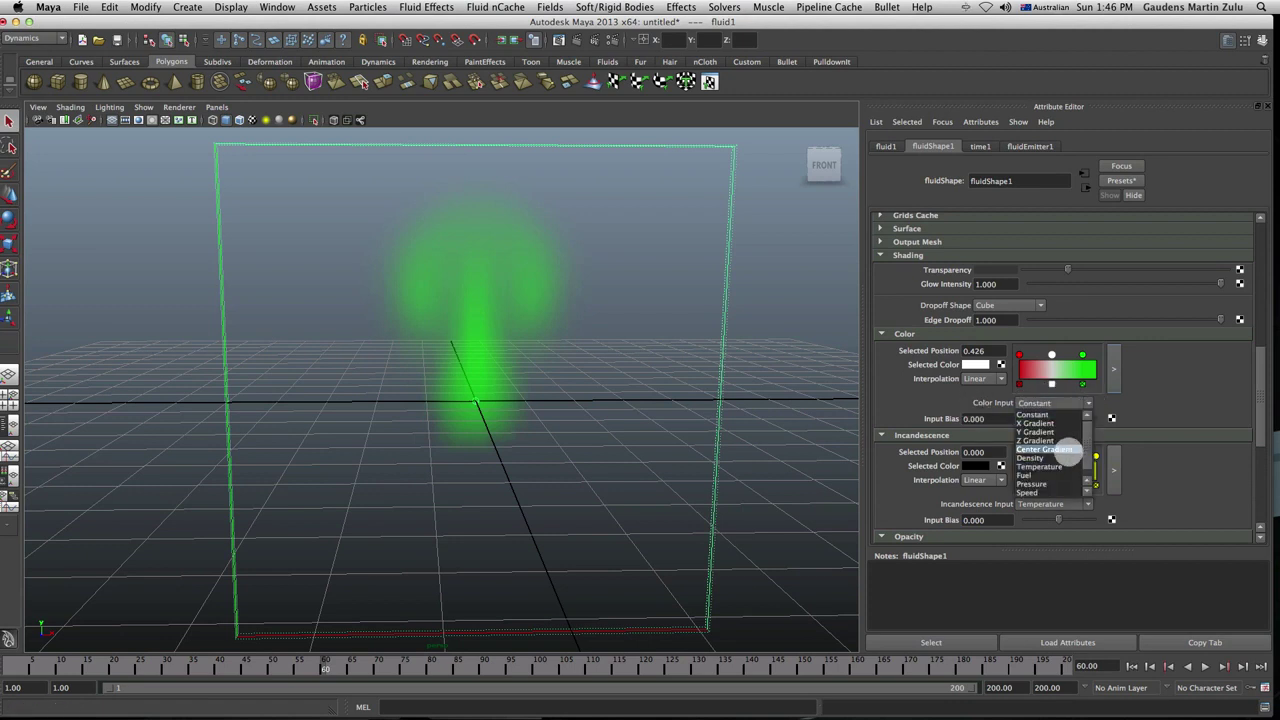
click(1066, 457)
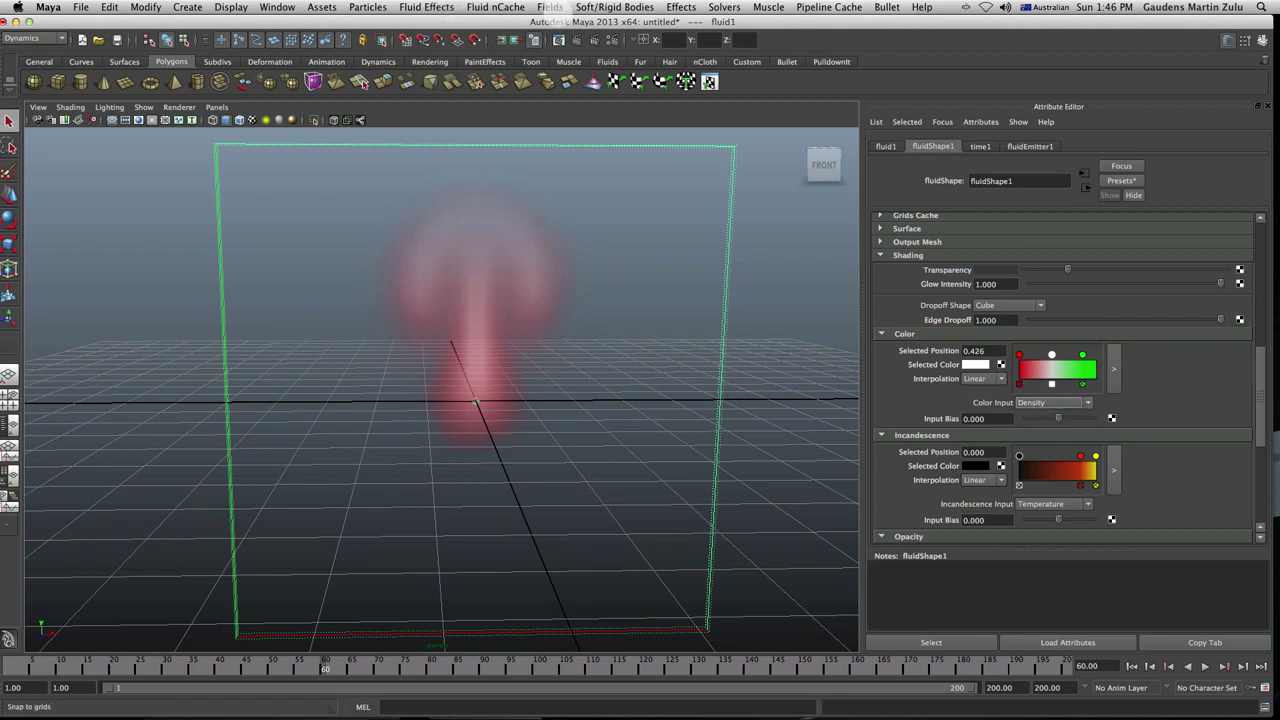
click(577, 42)
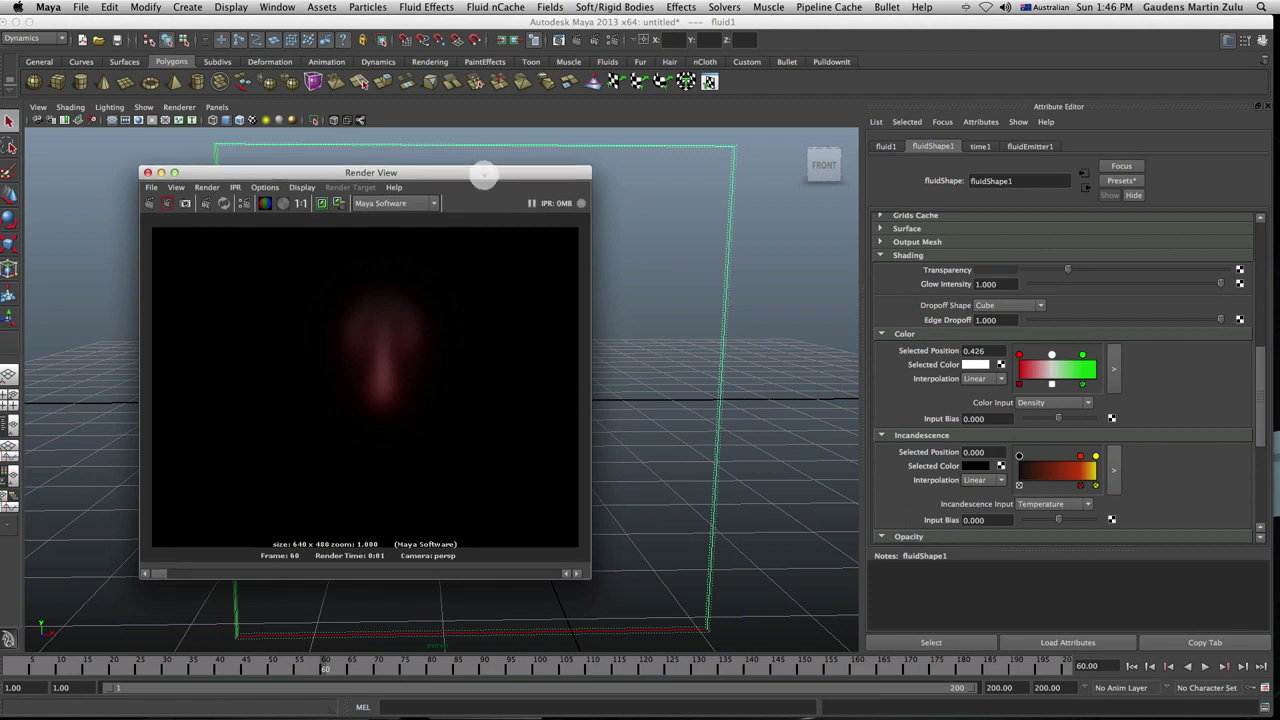
drag(480, 171, 540, 181)
click(208, 183)
Try black as the Color ramp's colour at position 0, and set it back to red
alt+right_drag(540, 240, 608, 443)
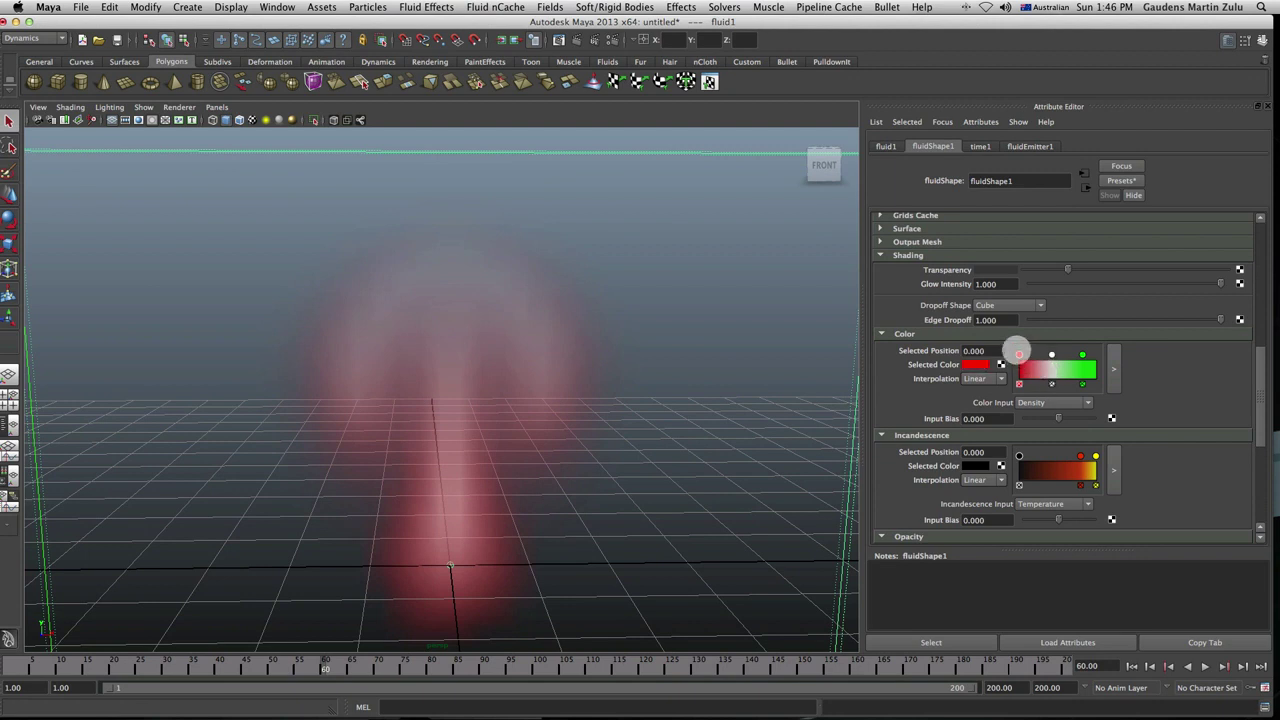
click(976, 364)
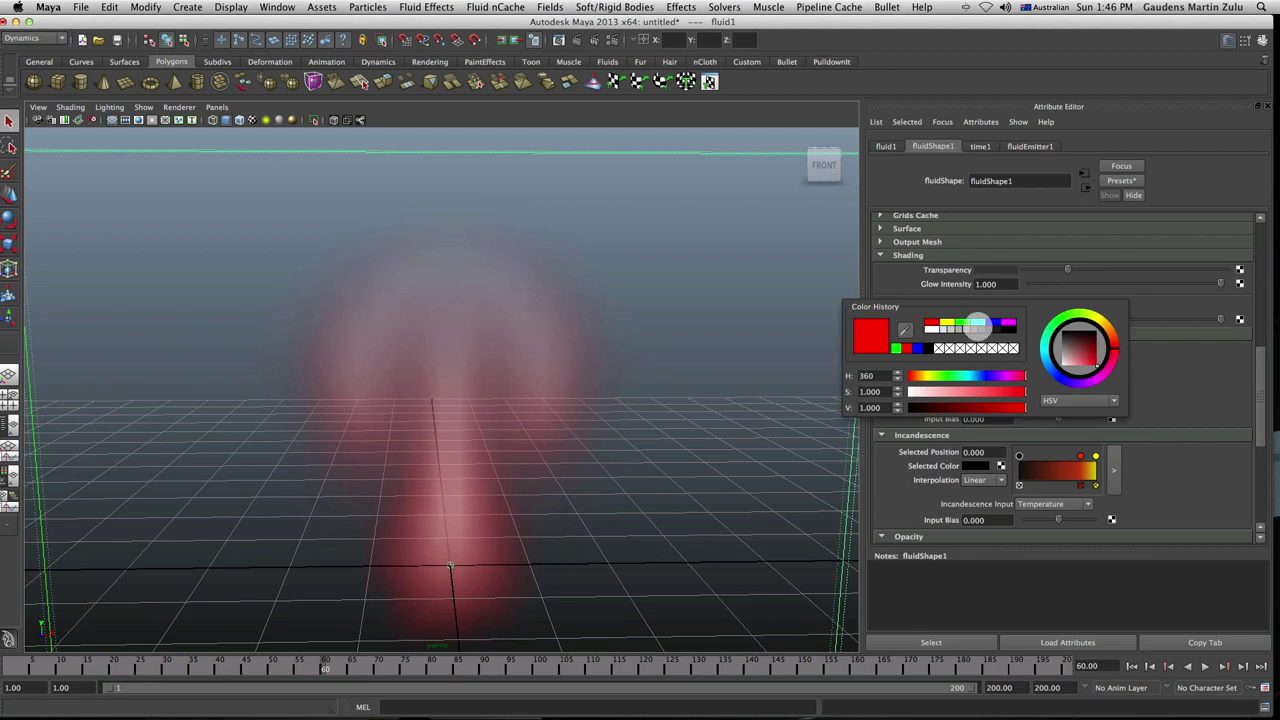
click(927, 347)
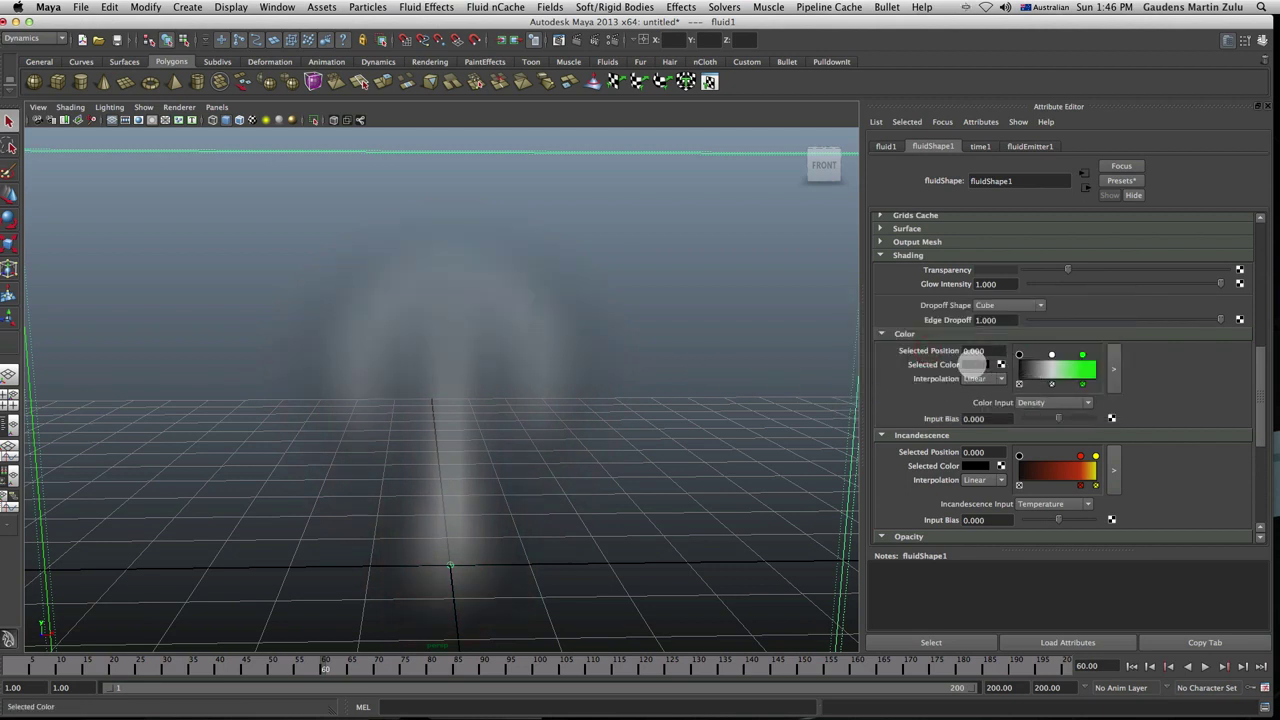
click(976, 364)
click(920, 320)
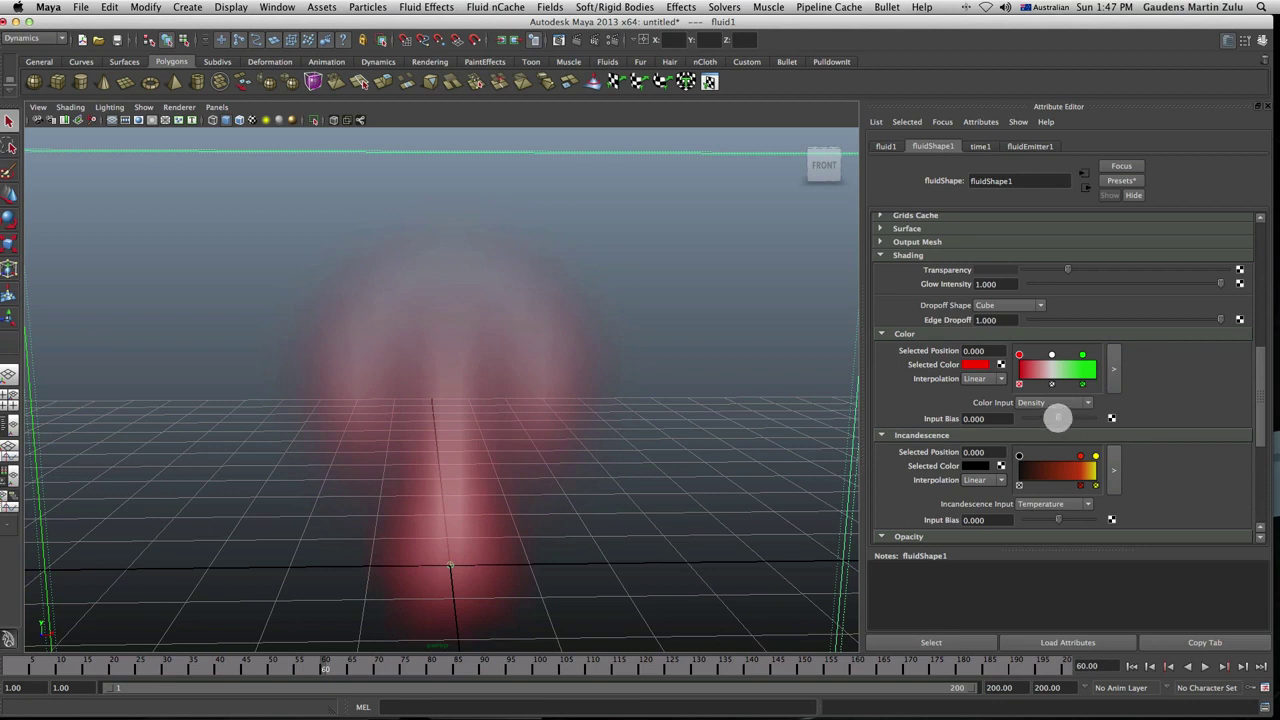
Set the Color Input Bias to -0.030, render the frame and keep the rendered image for comparison
mouse_move(1058, 418)
mouse_down()
mouse_move(1005, 422)
mouse_move(1088, 418)
mouse_move(1046, 421)
mouse_move(1071, 418)
mouse_move(1057, 418)
mouse_up()
click(577, 39)
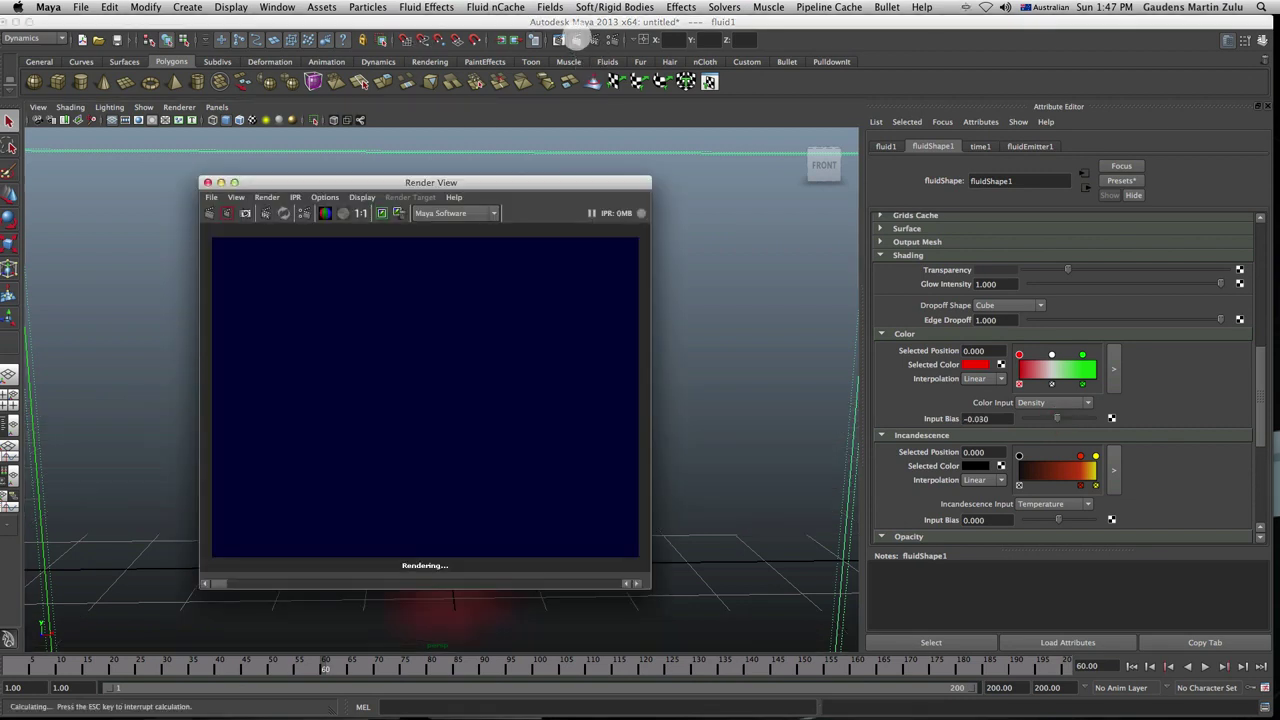
drag(360, 178, 389, 147)
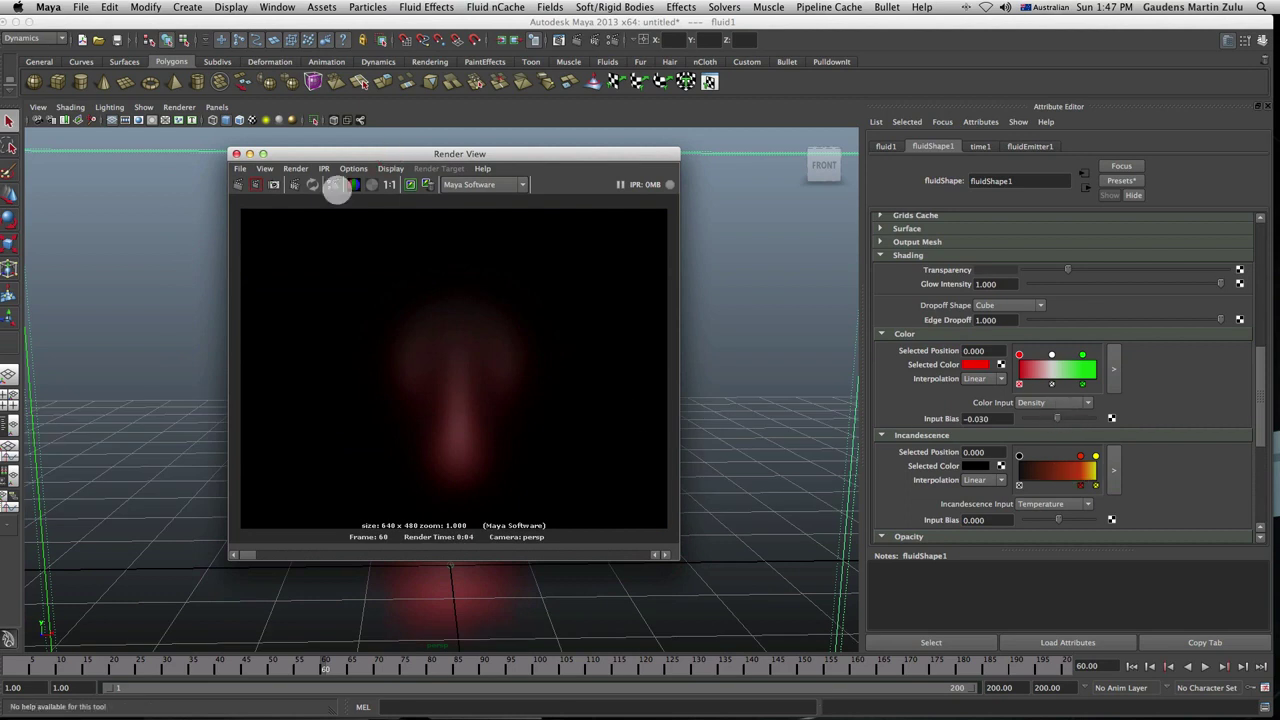
click(410, 186)
drag(425, 153, 102, 99)
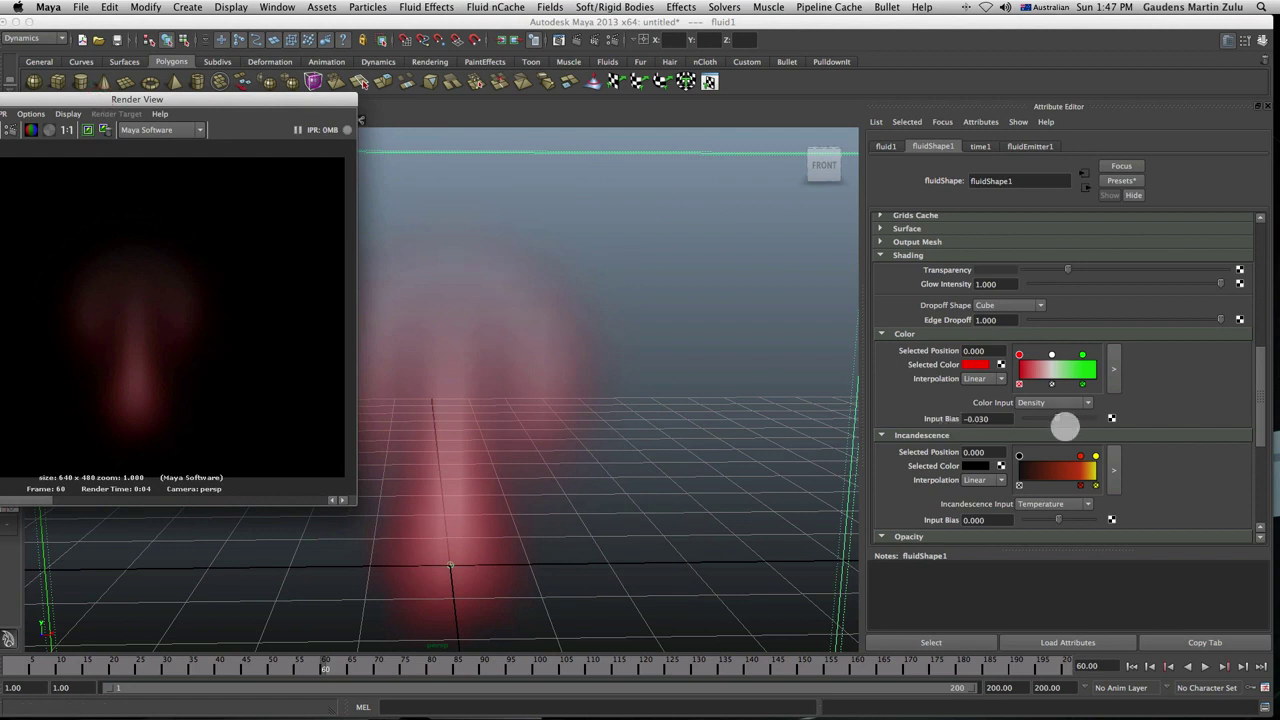
Raise the Color Input Bias to 1.000, re-render the frame to compare the colours and close the render window
drag(1058, 418, 1100, 419)
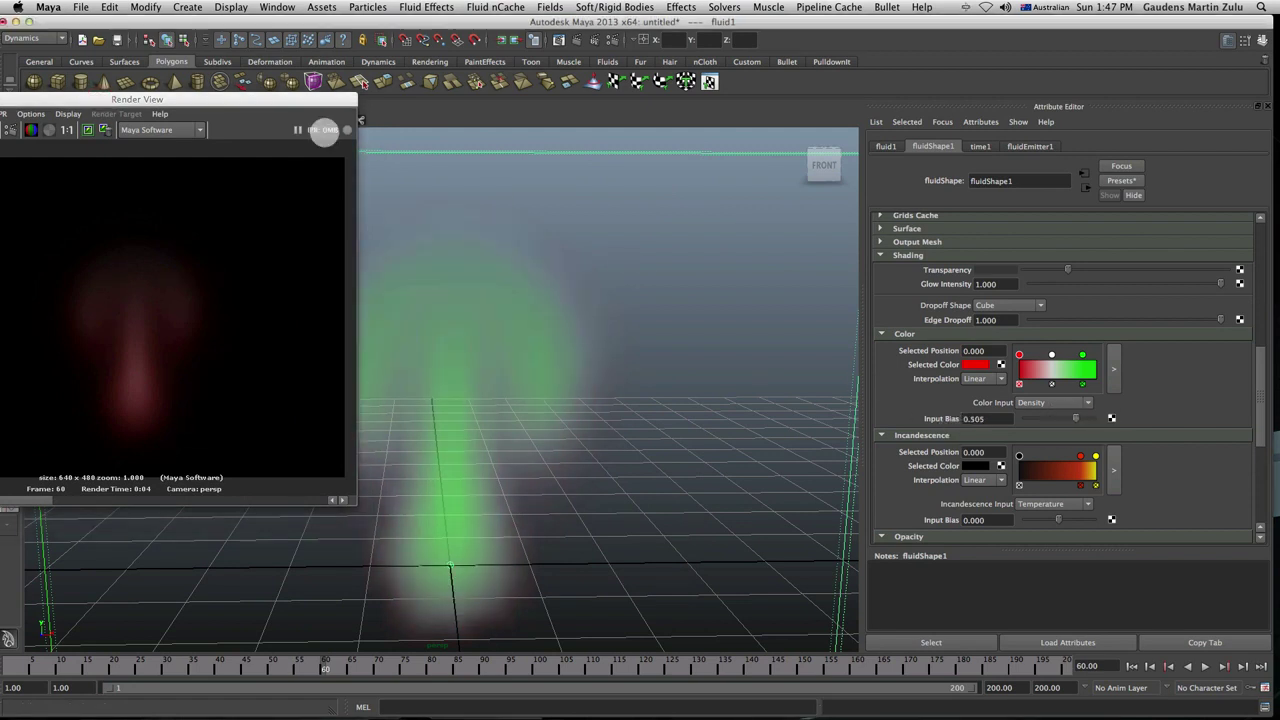
drag(247, 99, 621, 137)
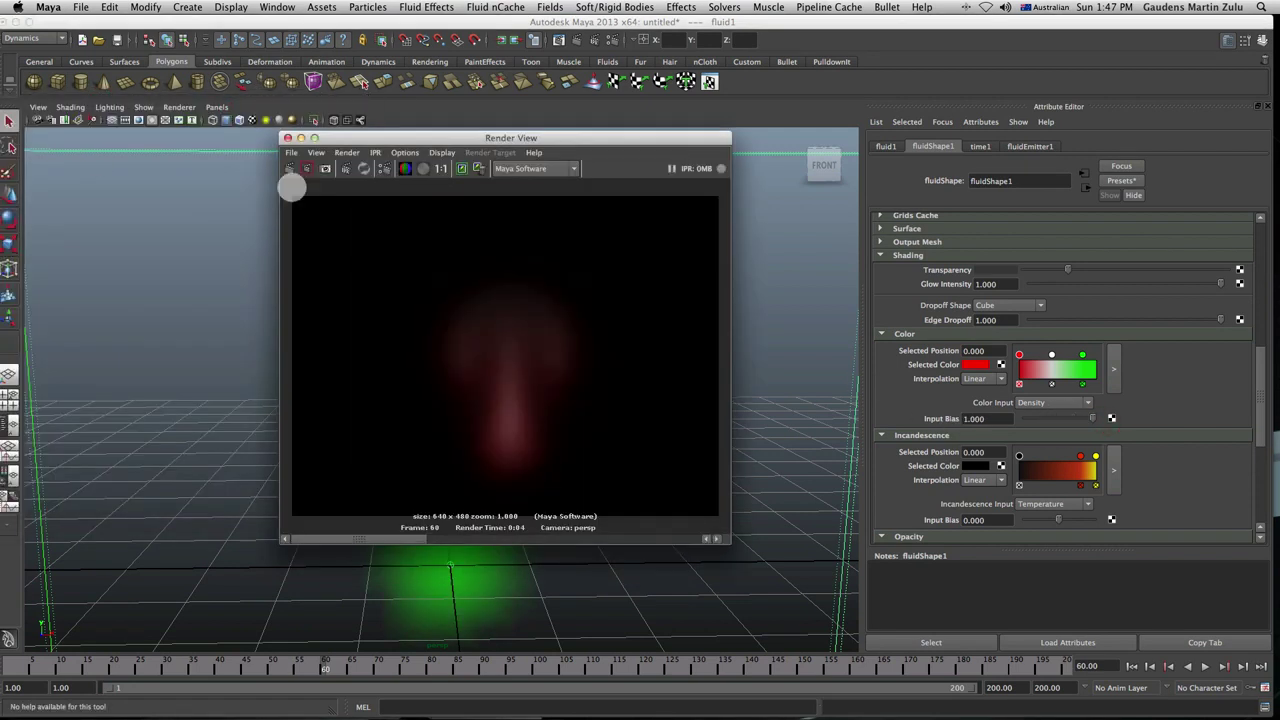
click(290, 170)
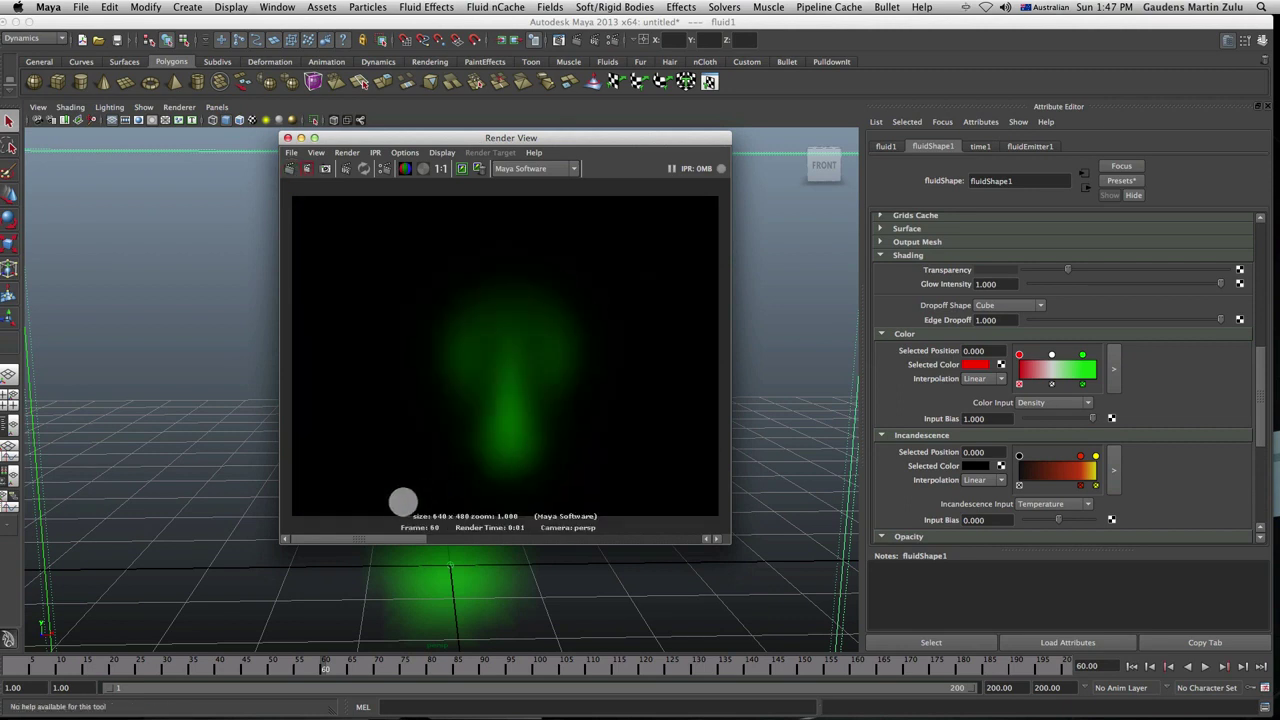
mouse_move(397, 539)
mouse_down()
mouse_move(603, 530)
mouse_move(306, 536)
mouse_move(528, 545)
mouse_move(712, 533)
mouse_move(390, 537)
mouse_up()
click(288, 137)
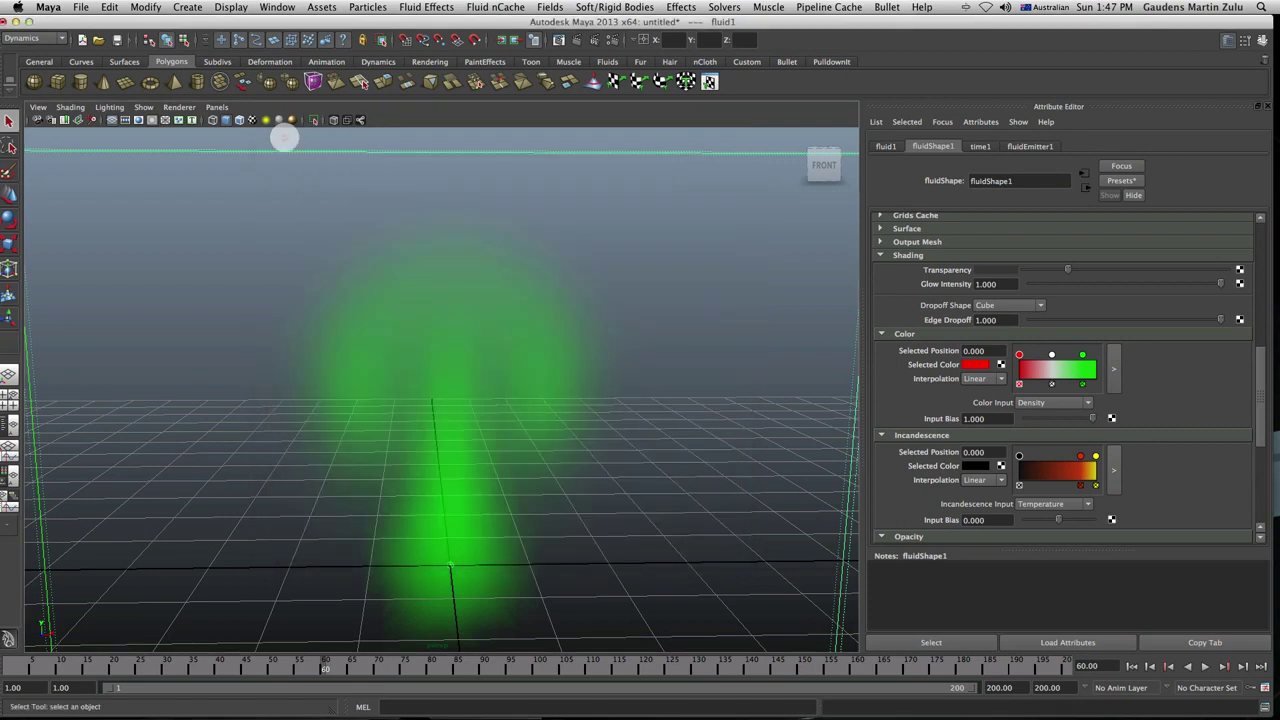
Compare the Incandescence ramp with the fireball reference image in Preview and review the available Incandescence Input sources
scroll(1146, 364, down, 3)
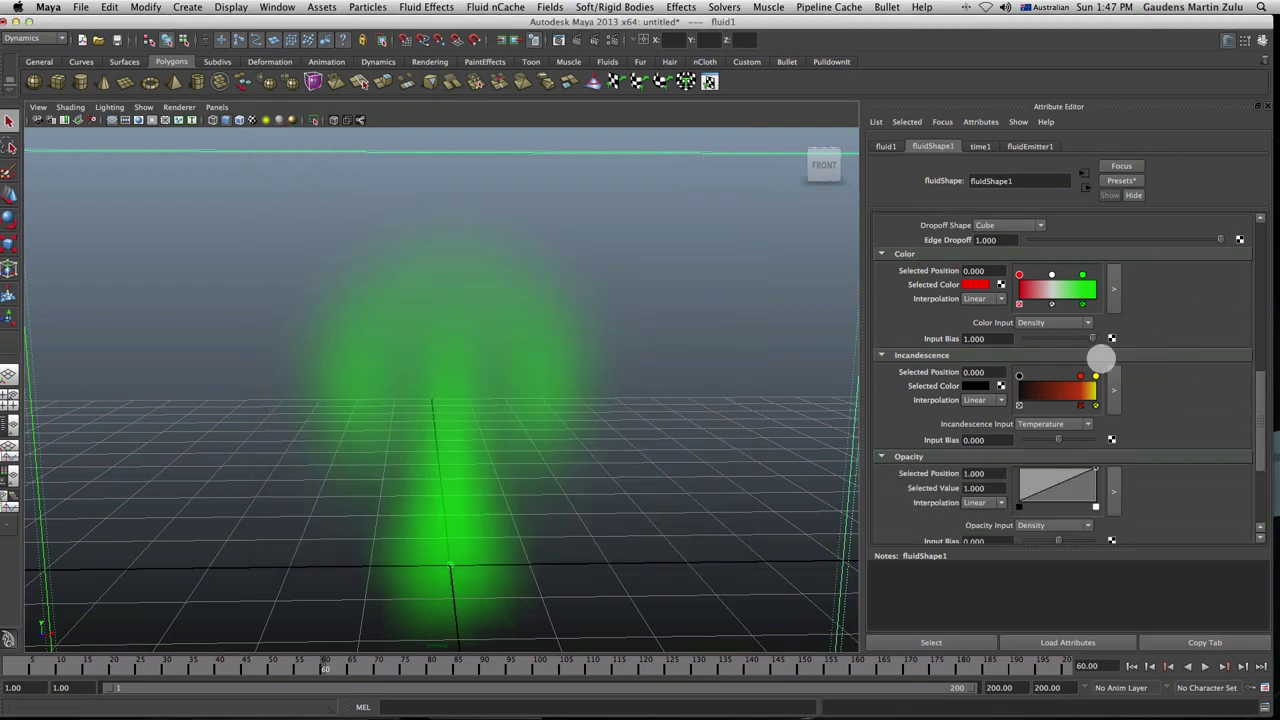
scroll(972, 375, down, 1)
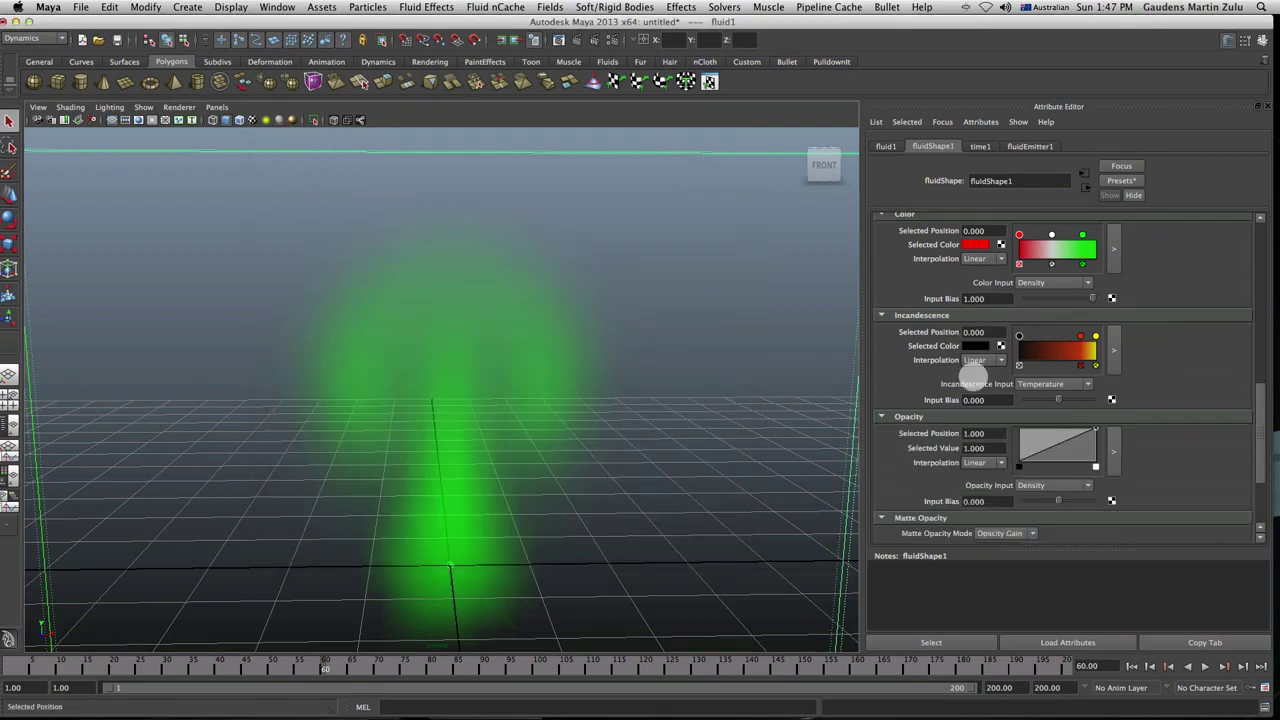
scroll(1050, 316, up, 2)
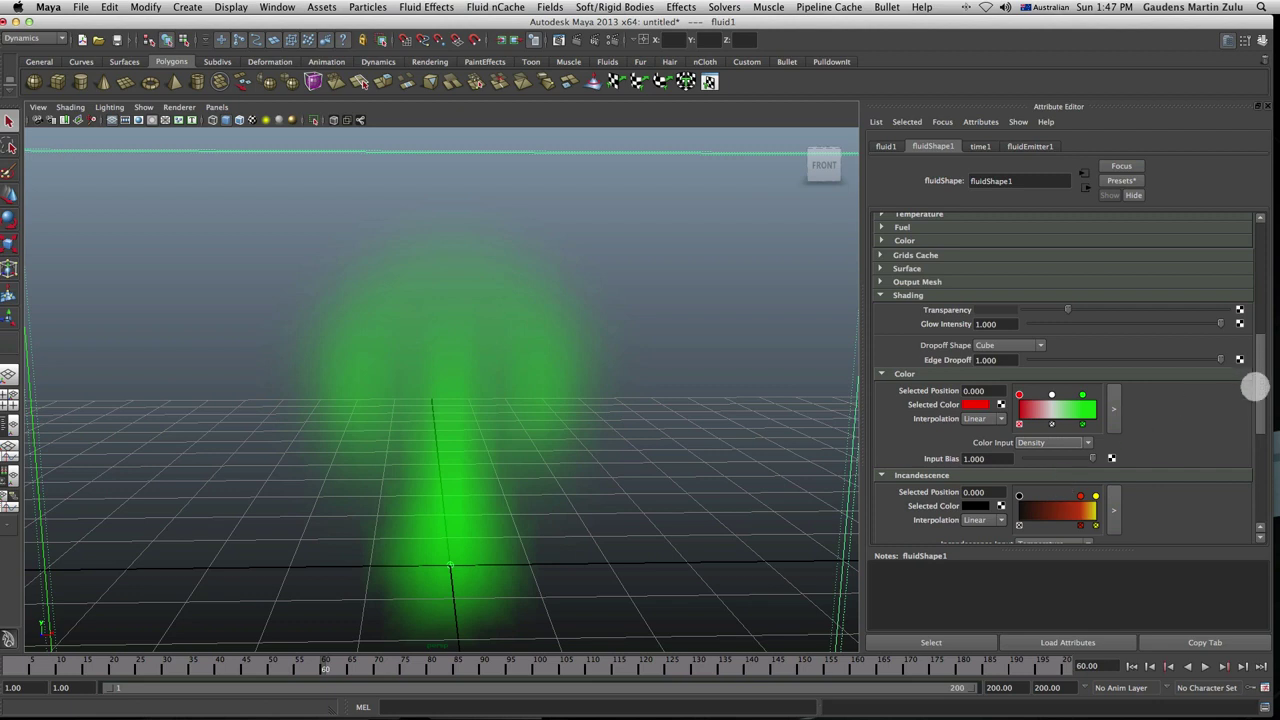
drag(1258, 380, 1258, 413)
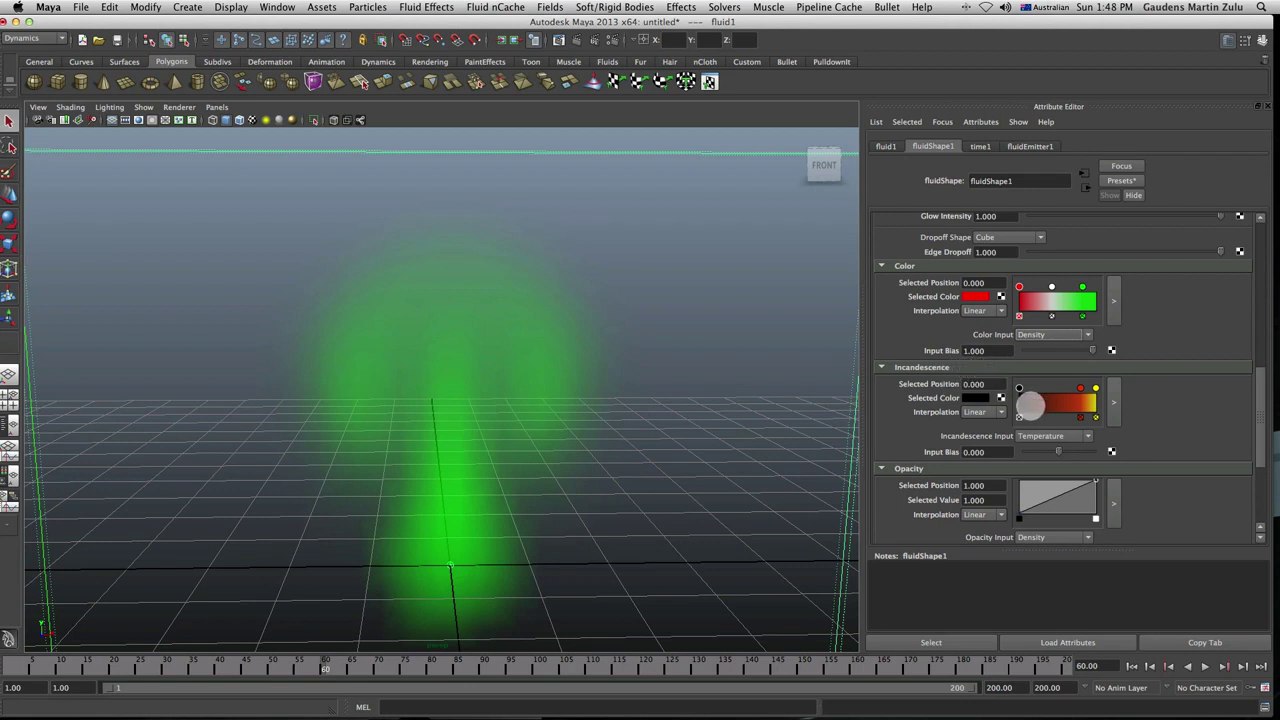
click(1276, 472)
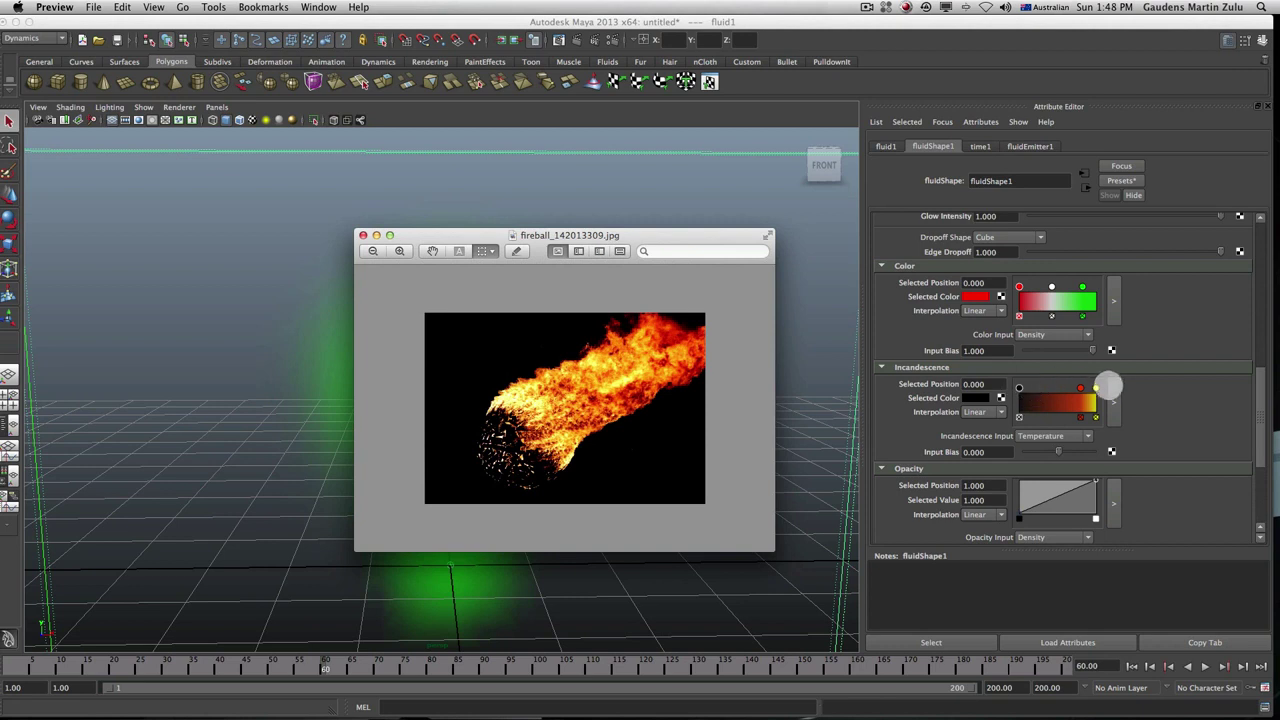
click(1113, 396)
click(1113, 396)
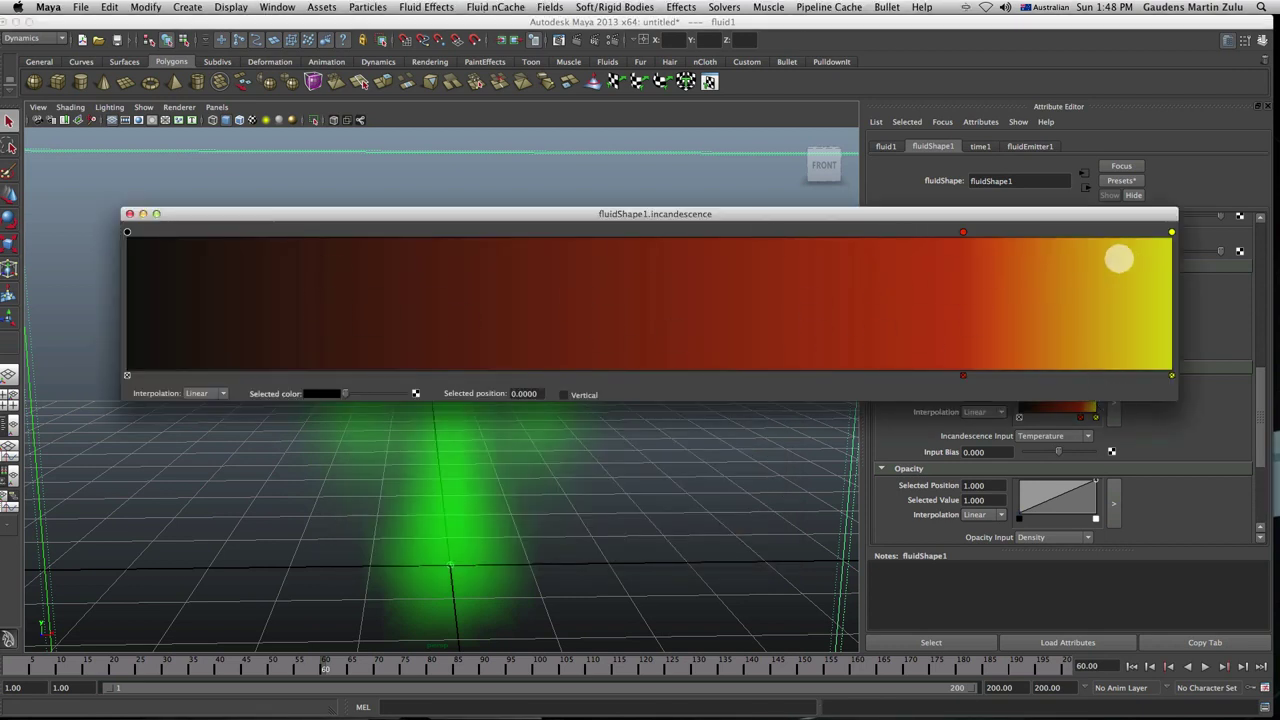
click(127, 213)
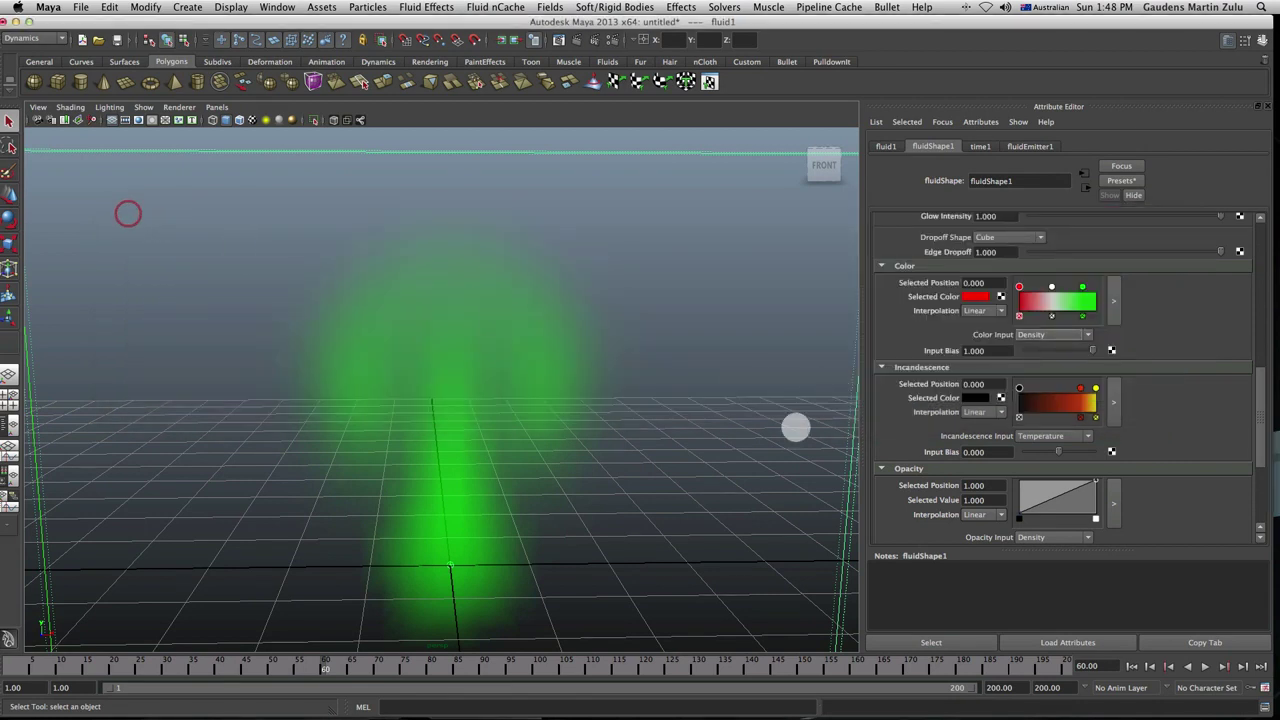
scroll(1020, 414, down, 3)
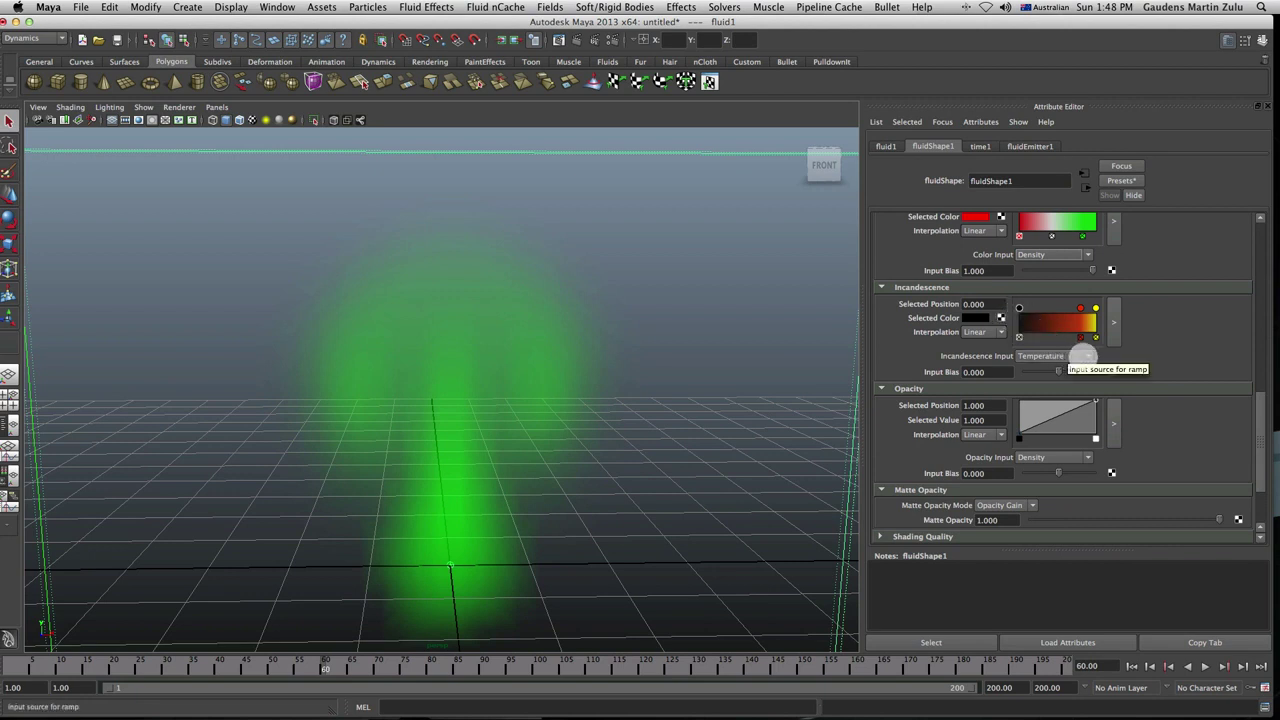
click(1078, 356)
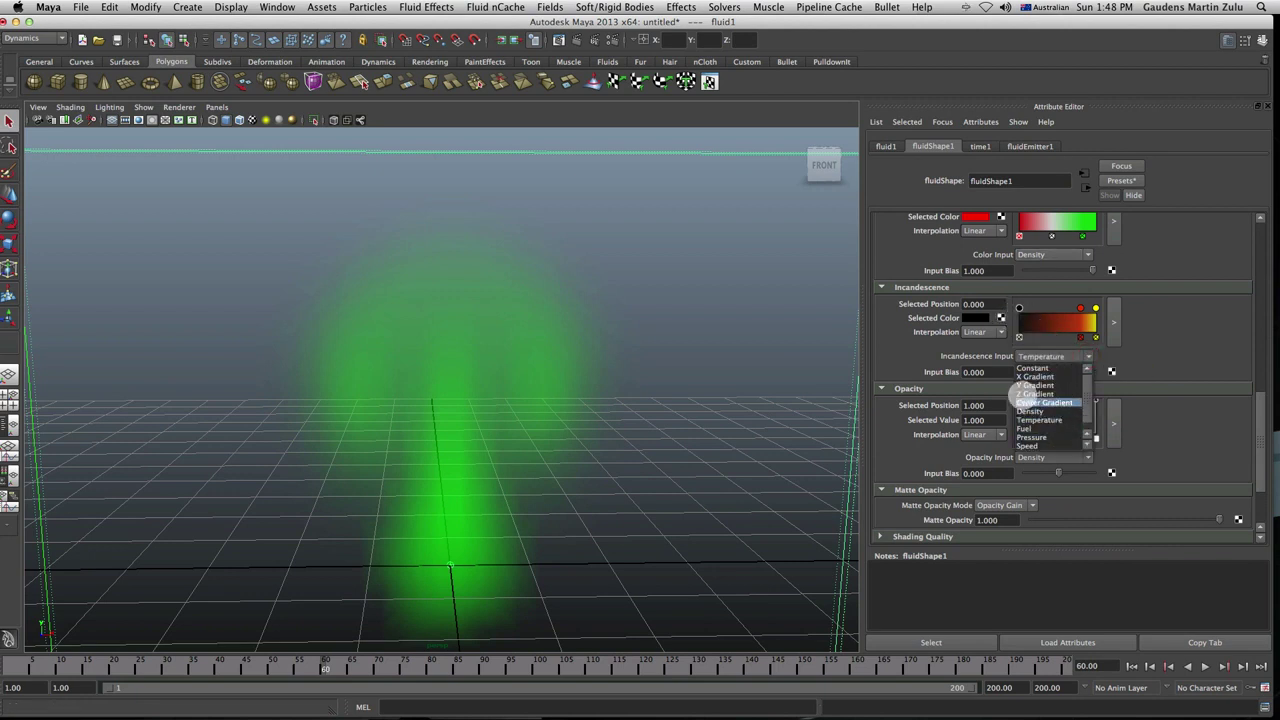
click(923, 363)
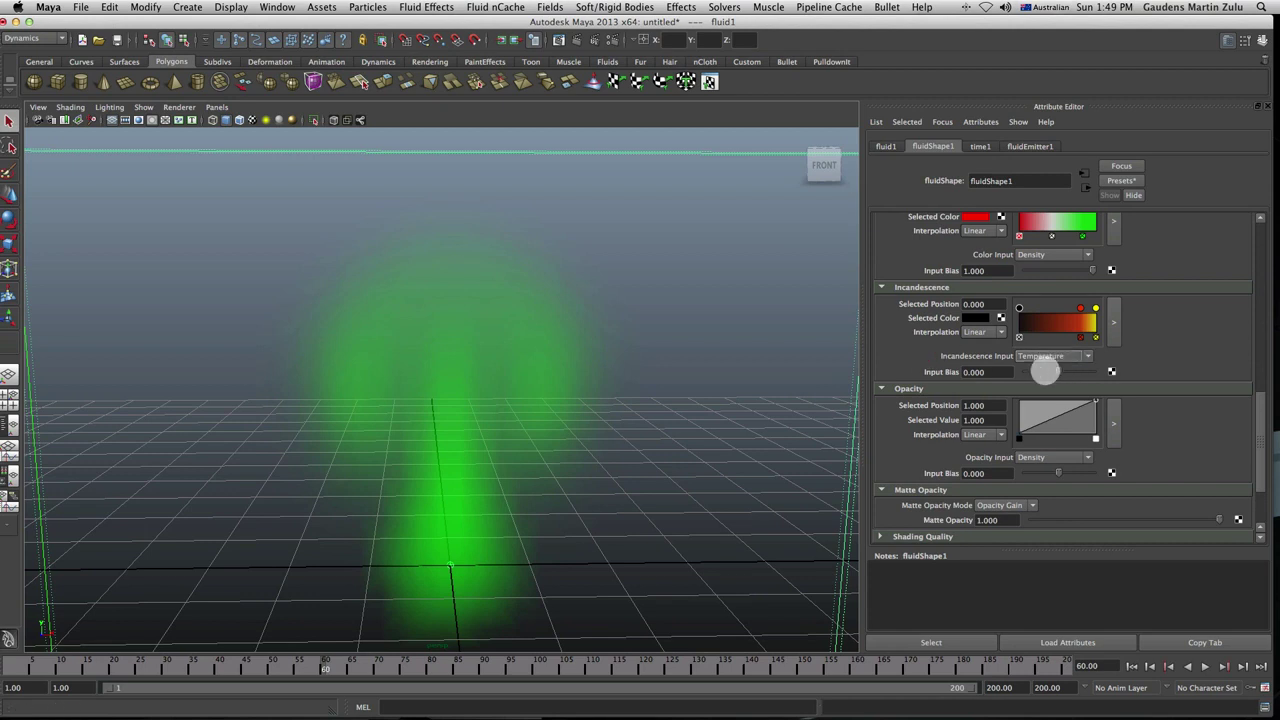
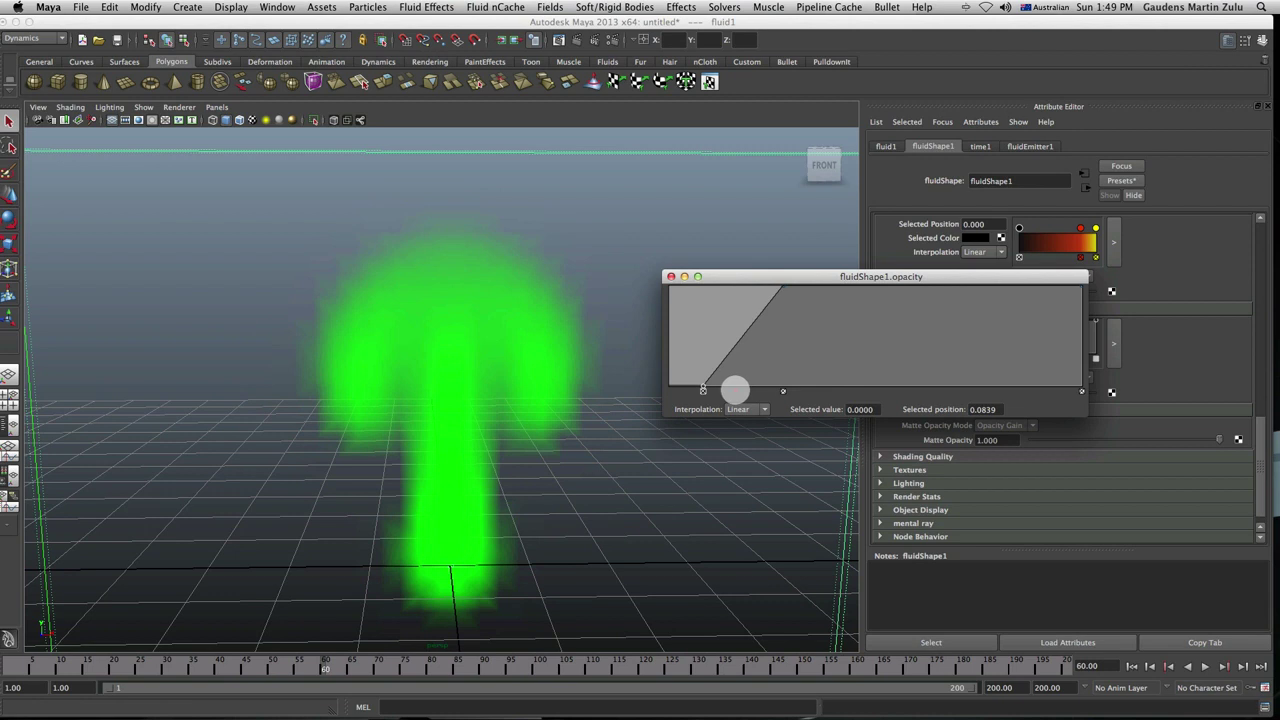
Narrow the Opacity ramp to a thin peak, with its starting zero-value point at position 0.2290, and close the enlarged graph
drag(734, 390, 762, 386)
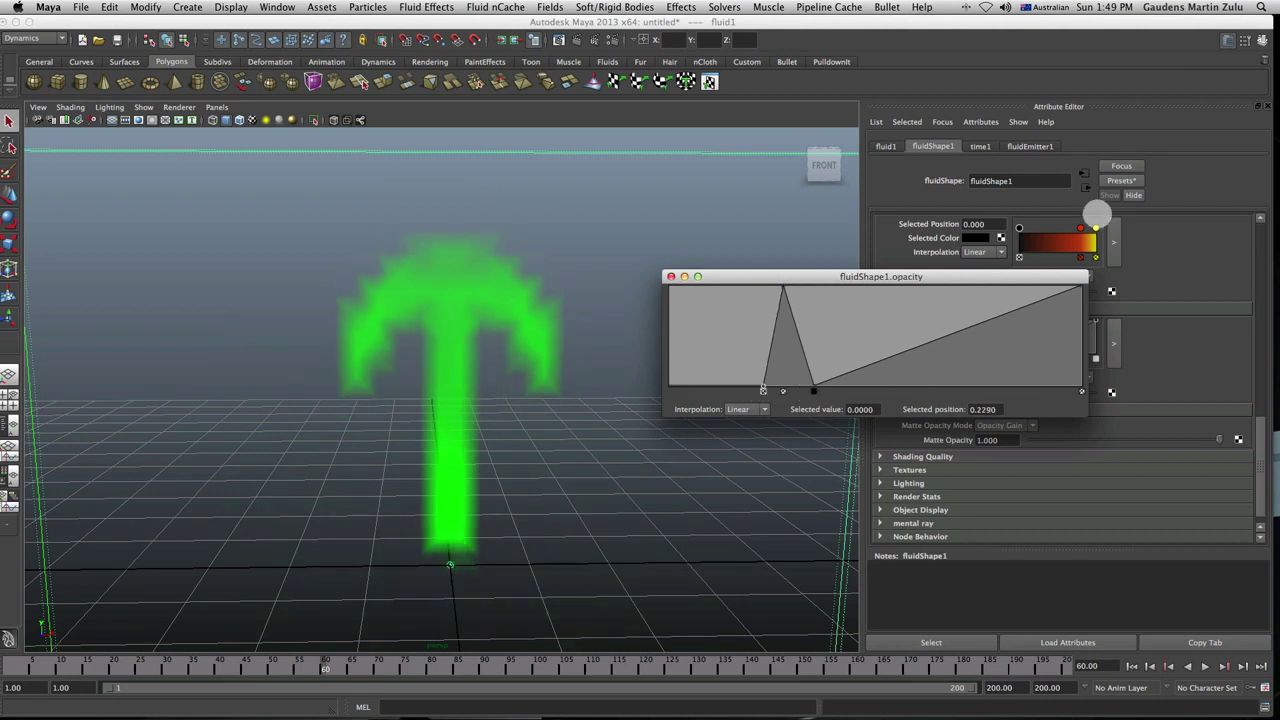
drag(1259, 472, 1243, 219)
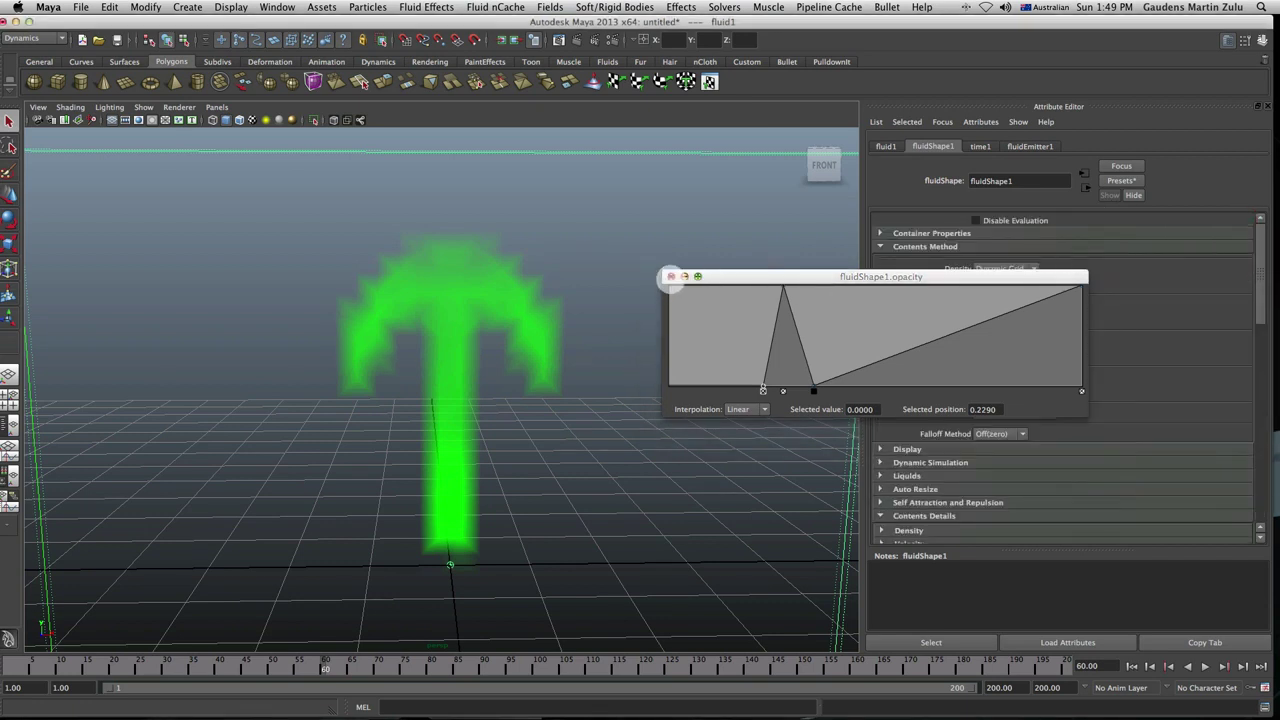
click(671, 276)
Set the fluid container's Base Resolution to 50 in the Container Properties
click(880, 232)
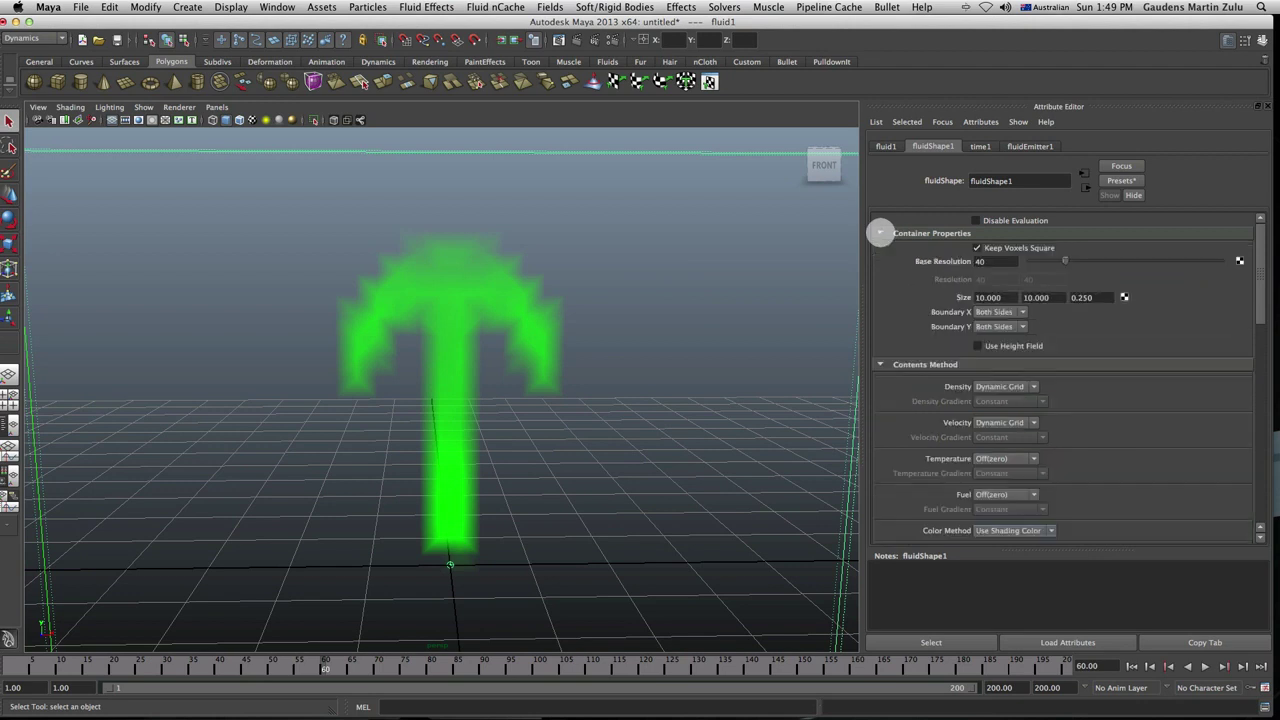
drag(998, 261, 952, 260)
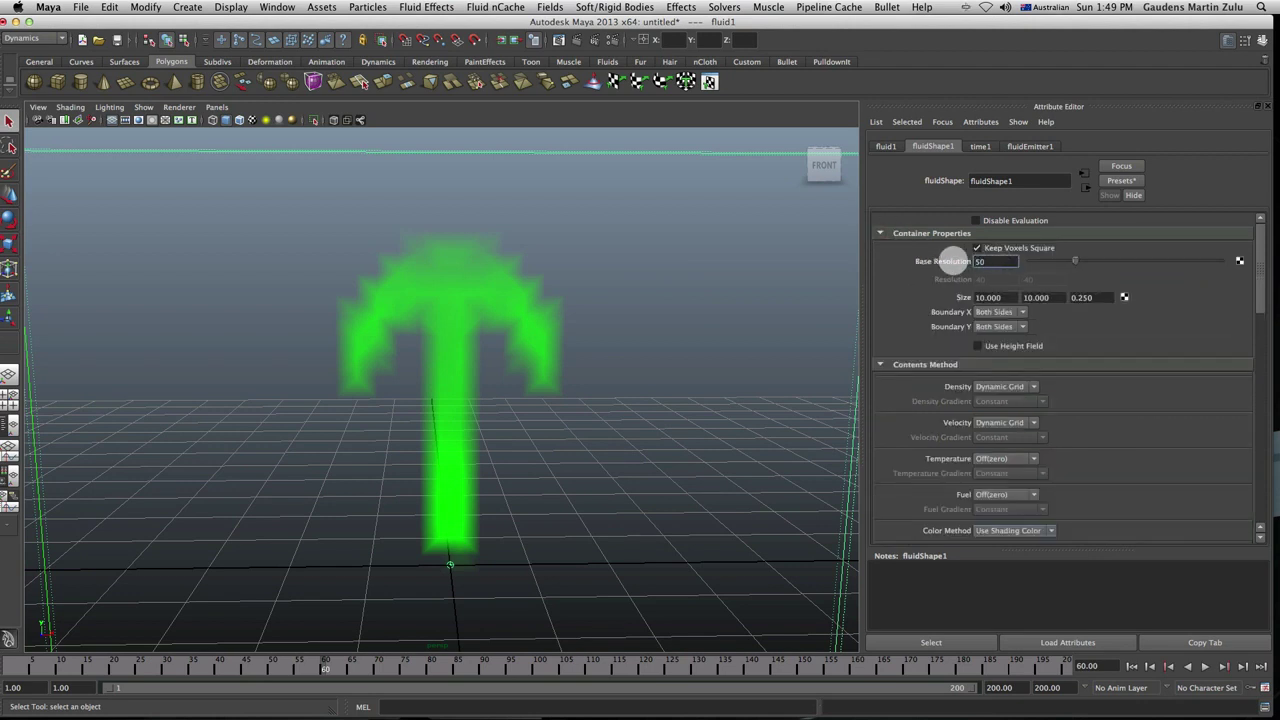
drag(1002, 261, 845, 261)
Lower the Opacity ramp's end point to value 0 at position 1.000 and render the frame to check the fluid's shape
drag(1259, 279, 1262, 446)
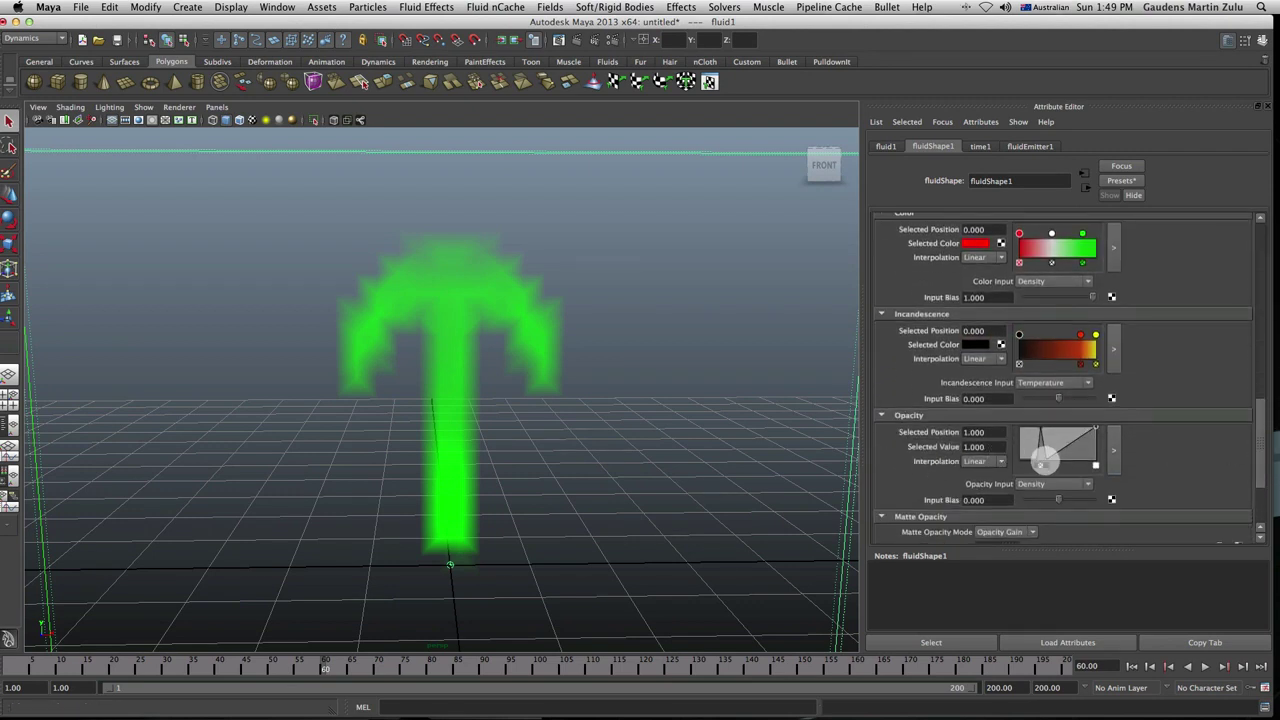
drag(1097, 430, 1095, 465)
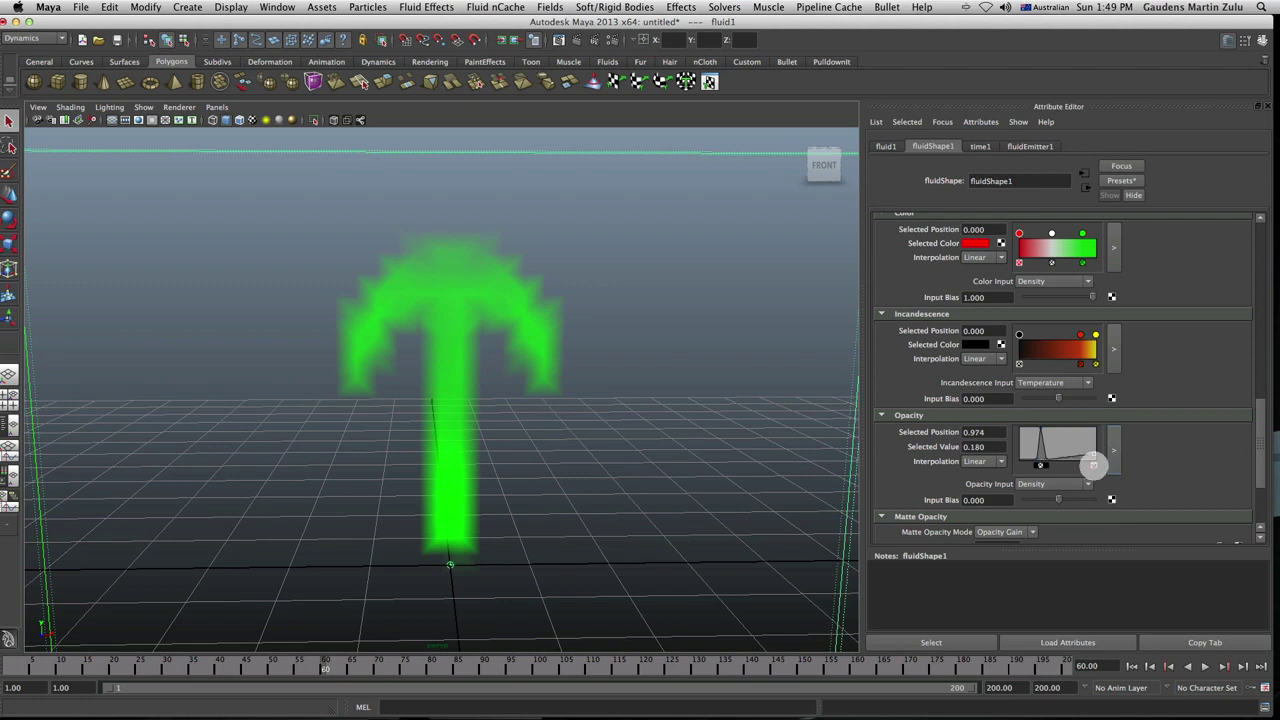
click(593, 40)
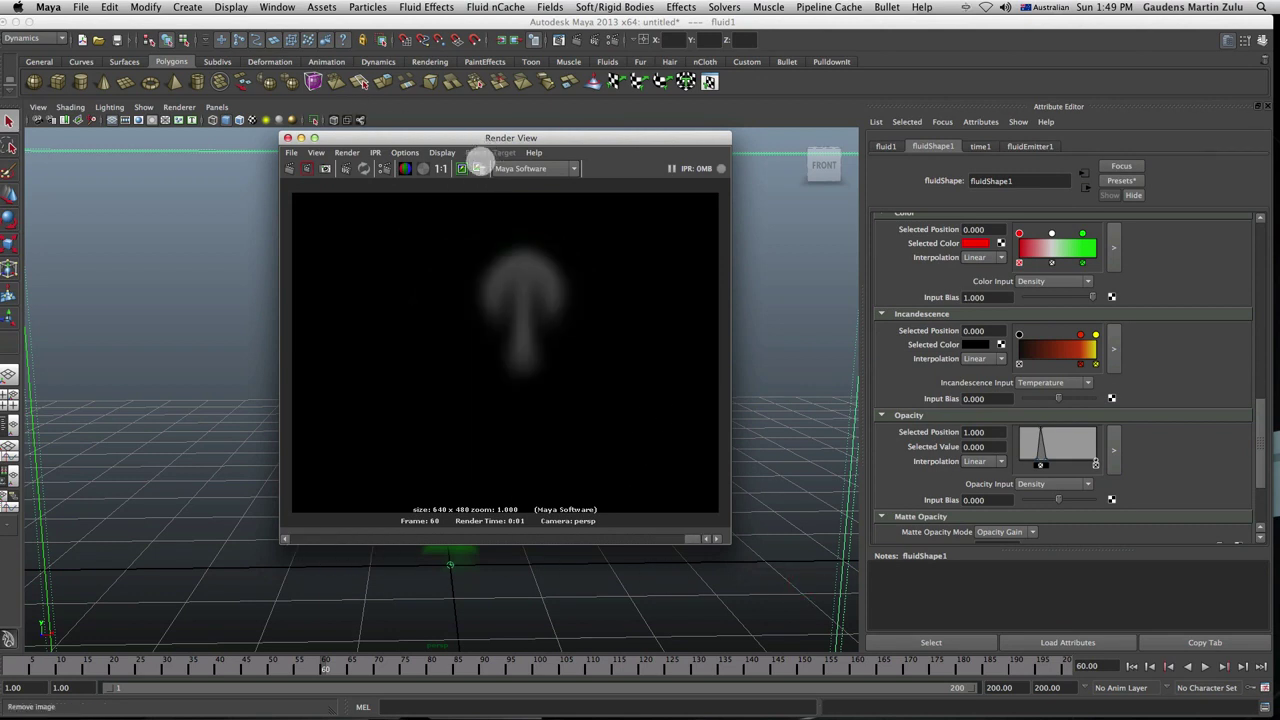
click(478, 168)
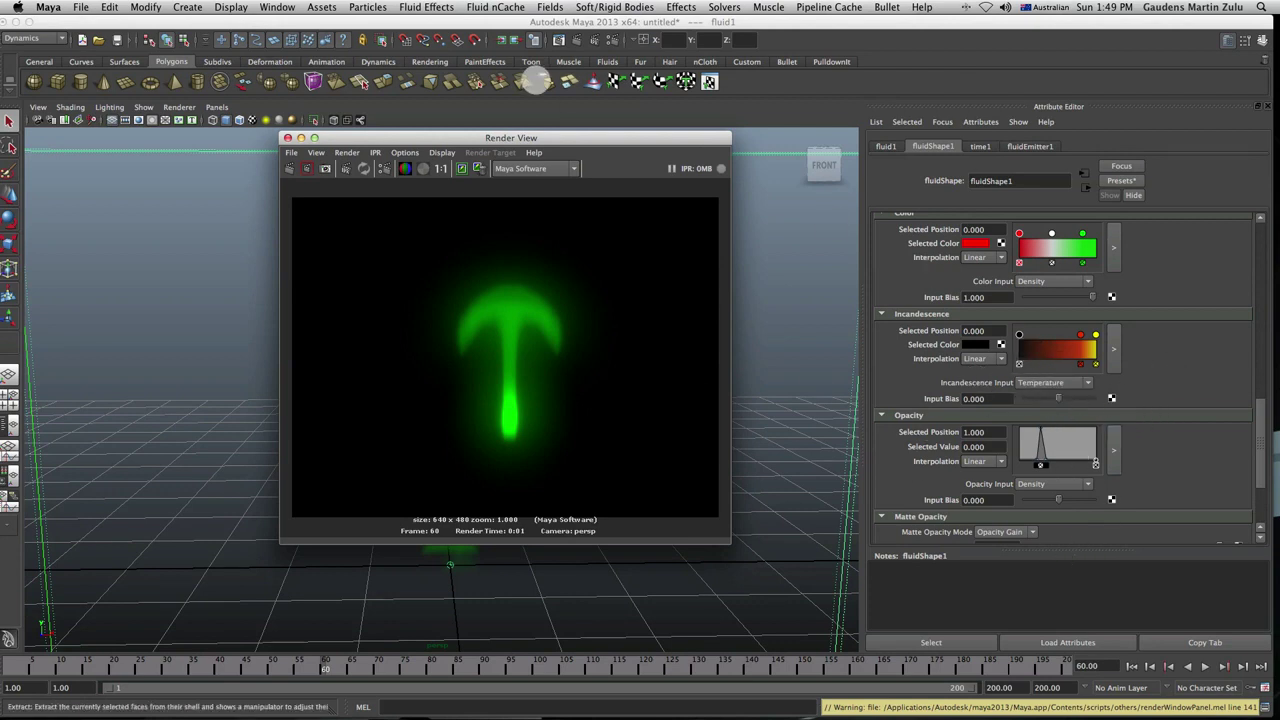
drag(564, 139, 435, 163)
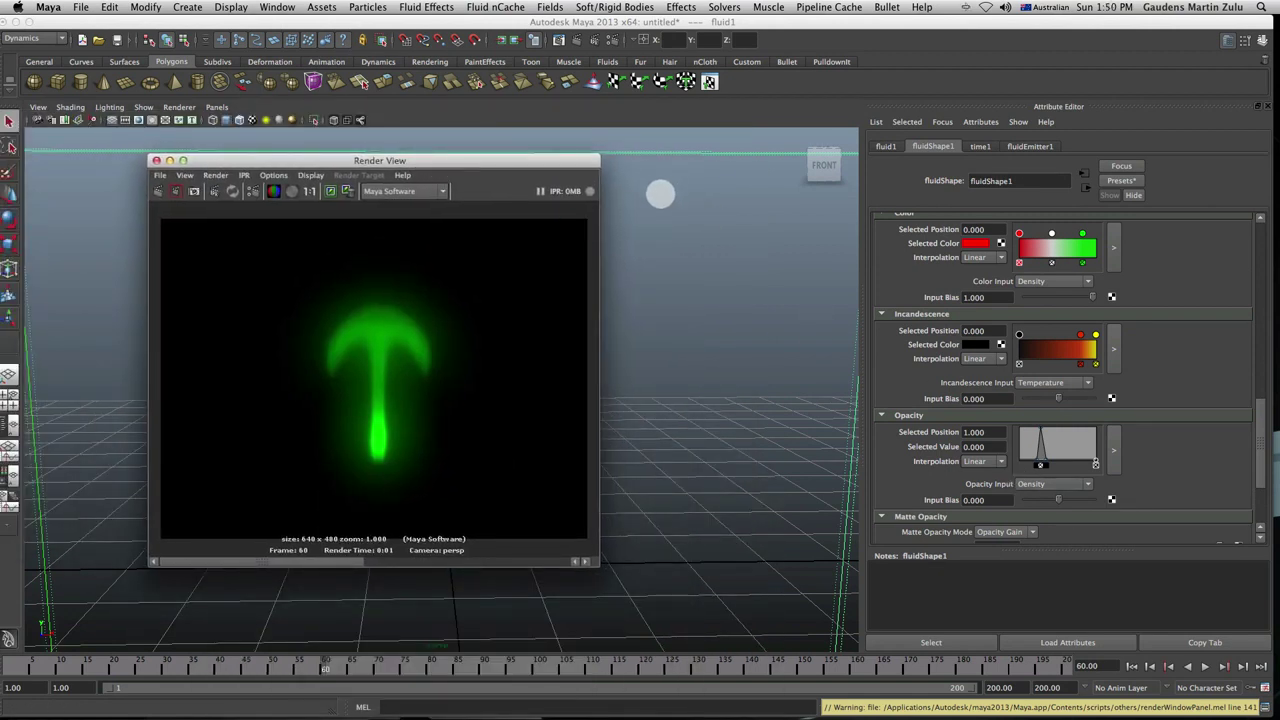
Reshape the enlarged Opacity graph by raising its start point to 0.2318 at position 0.1919 and forming a second peak after a 0.3775 dip at 0.3242
click(1113, 450)
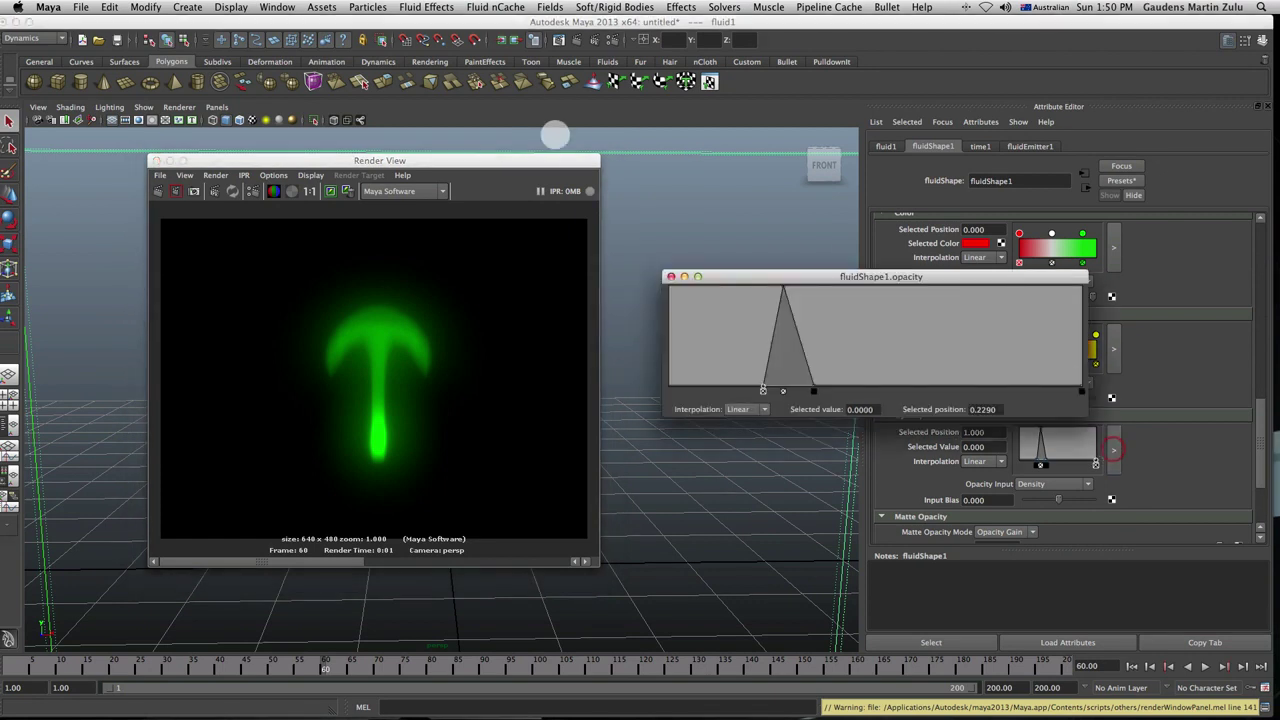
drag(537, 162, 151, 85)
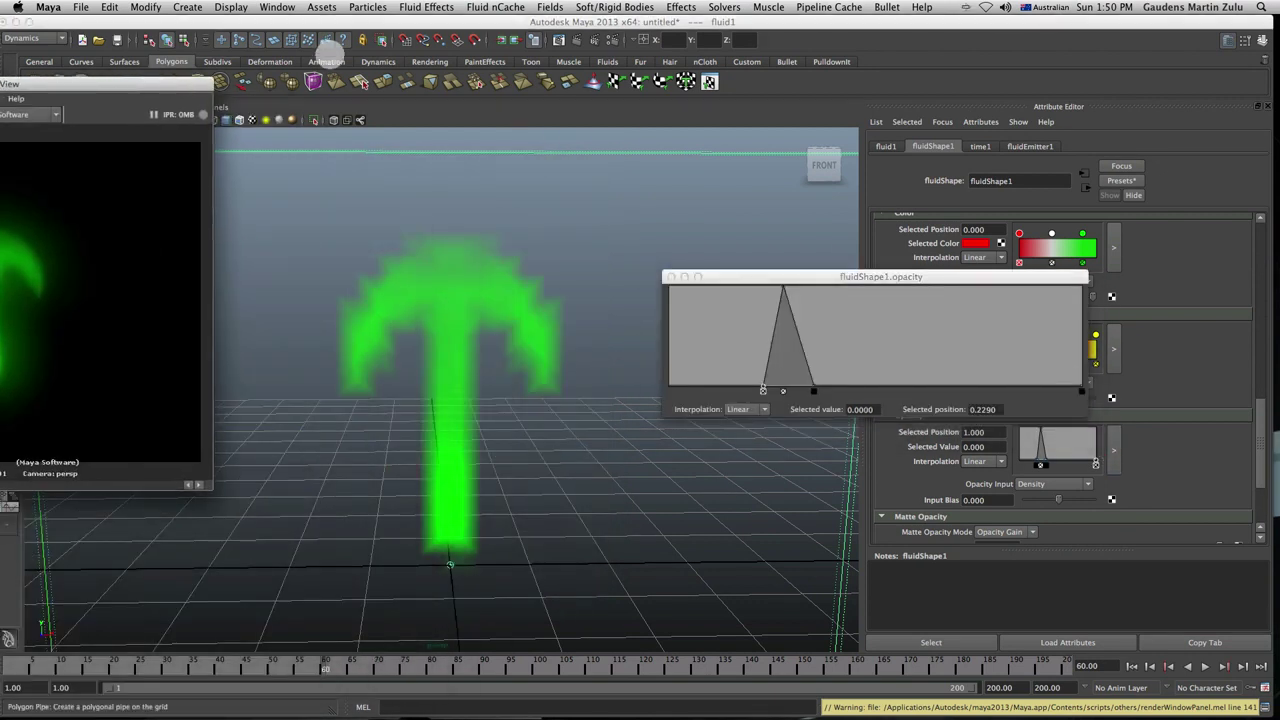
drag(762, 384, 750, 359)
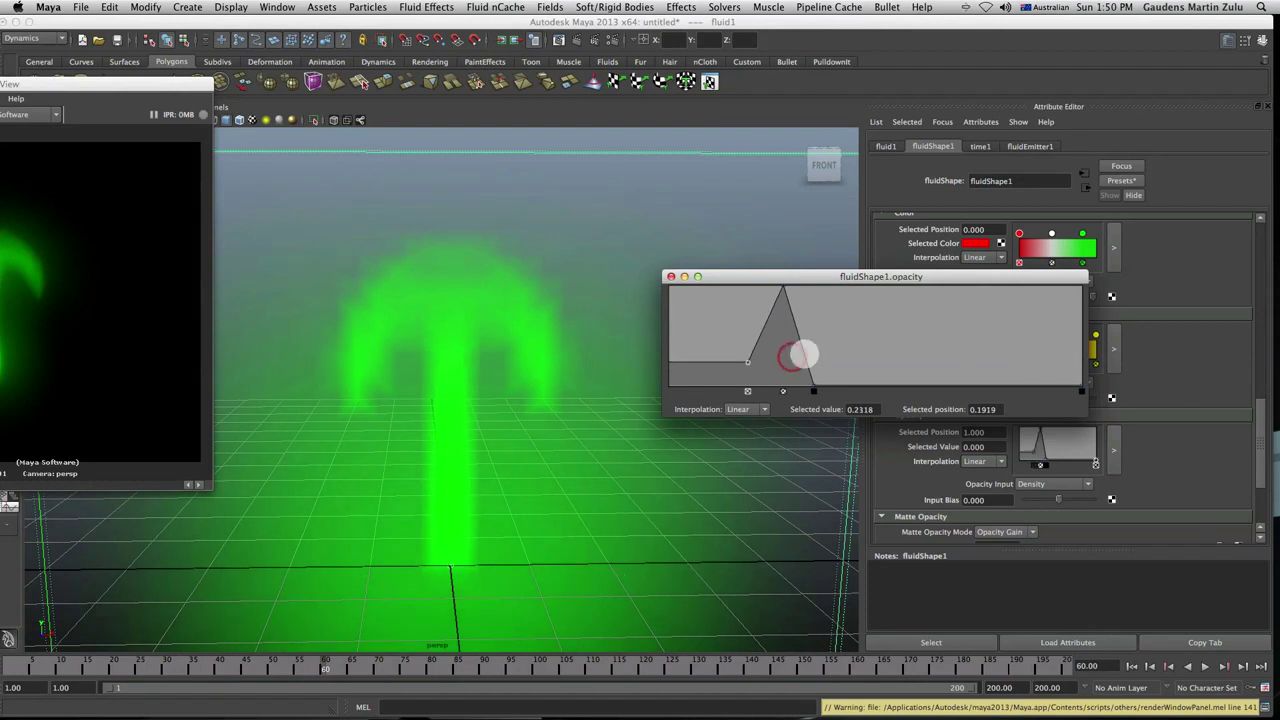
drag(826, 326, 813, 357)
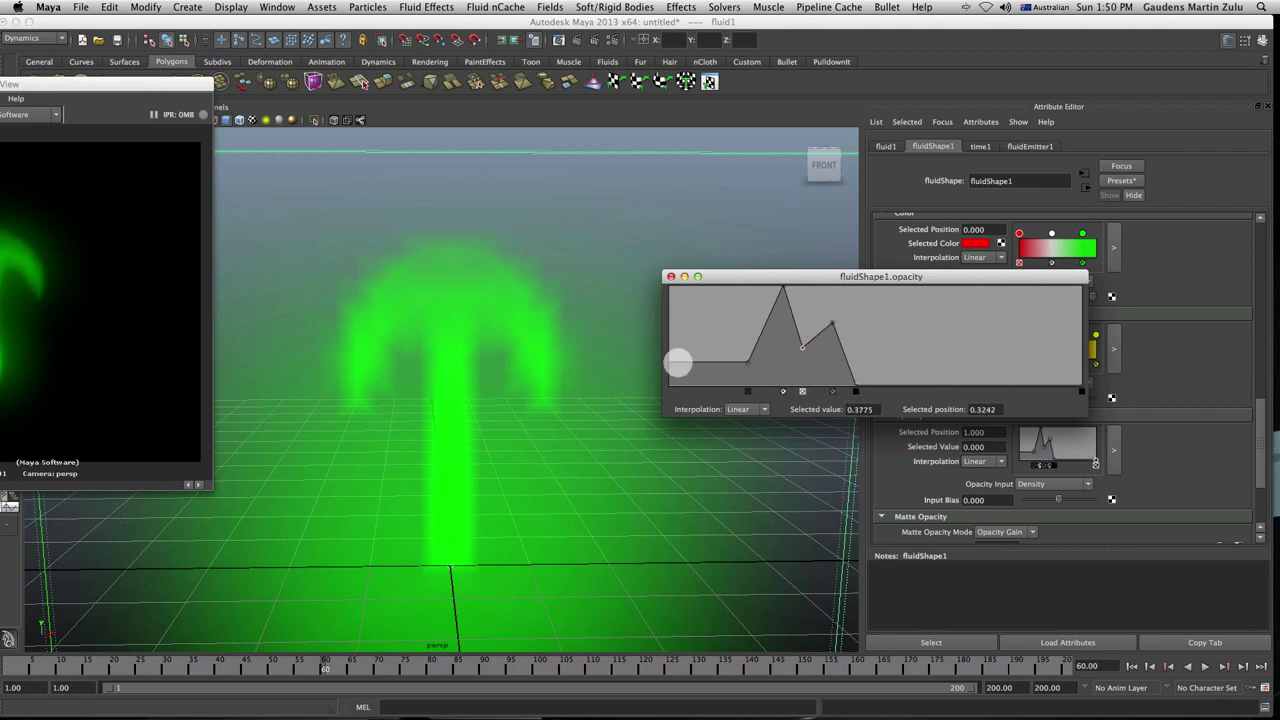
Raise the Opacity graph's first point to value 0.4834 at position 0.0032 and render the frame again
drag(670, 361, 634, 334)
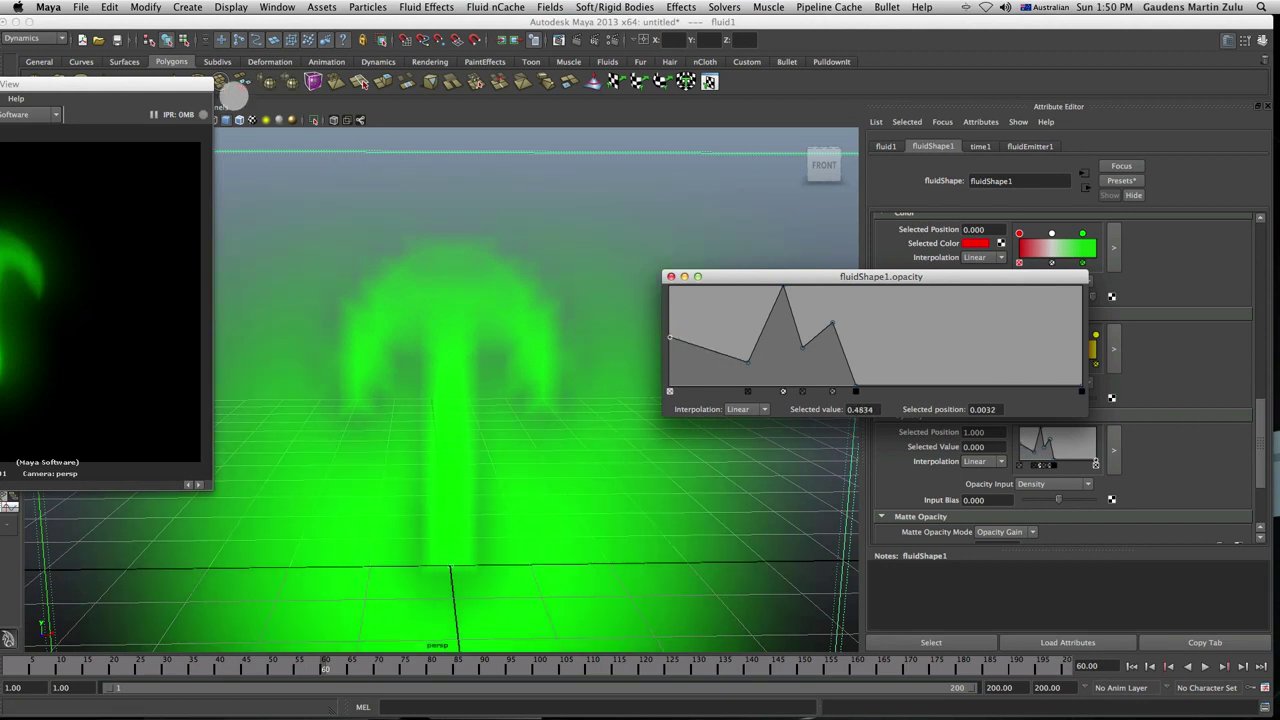
drag(205, 86, 733, 104)
click(276, 132)
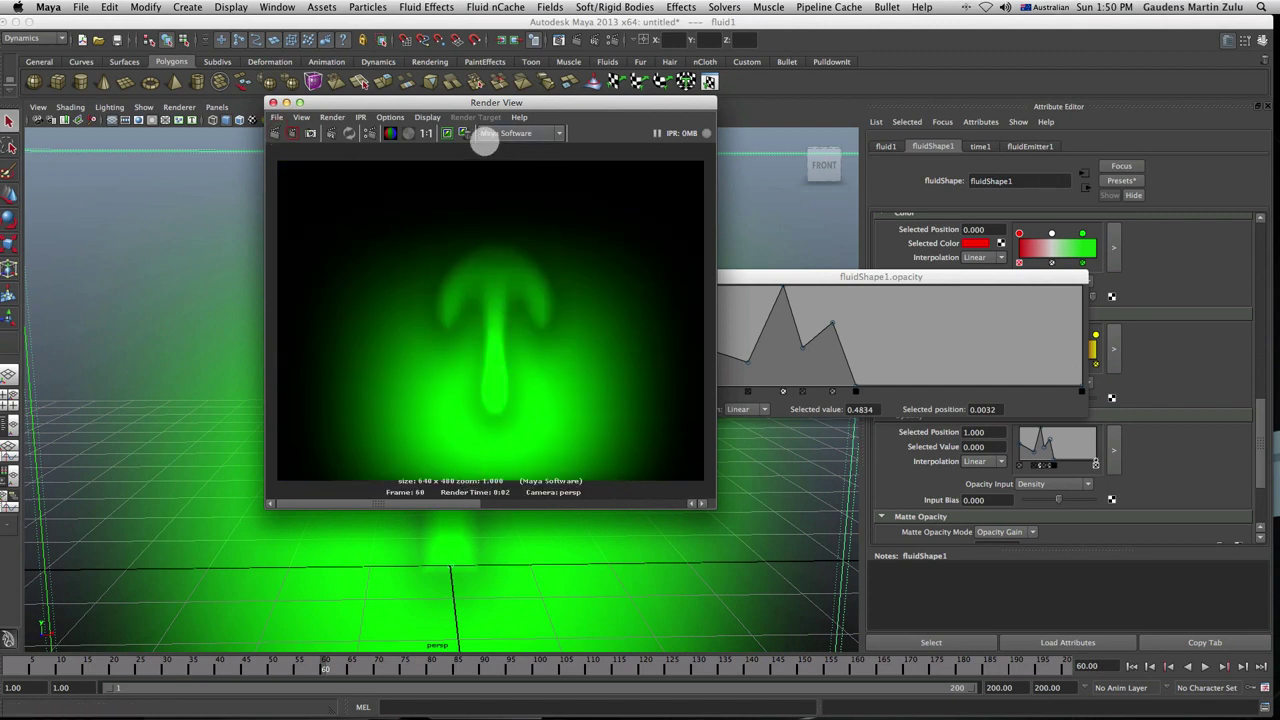
Compare the new render with the stored images, and close the render window and the enlarged opacity graph
drag(380, 500, 637, 449)
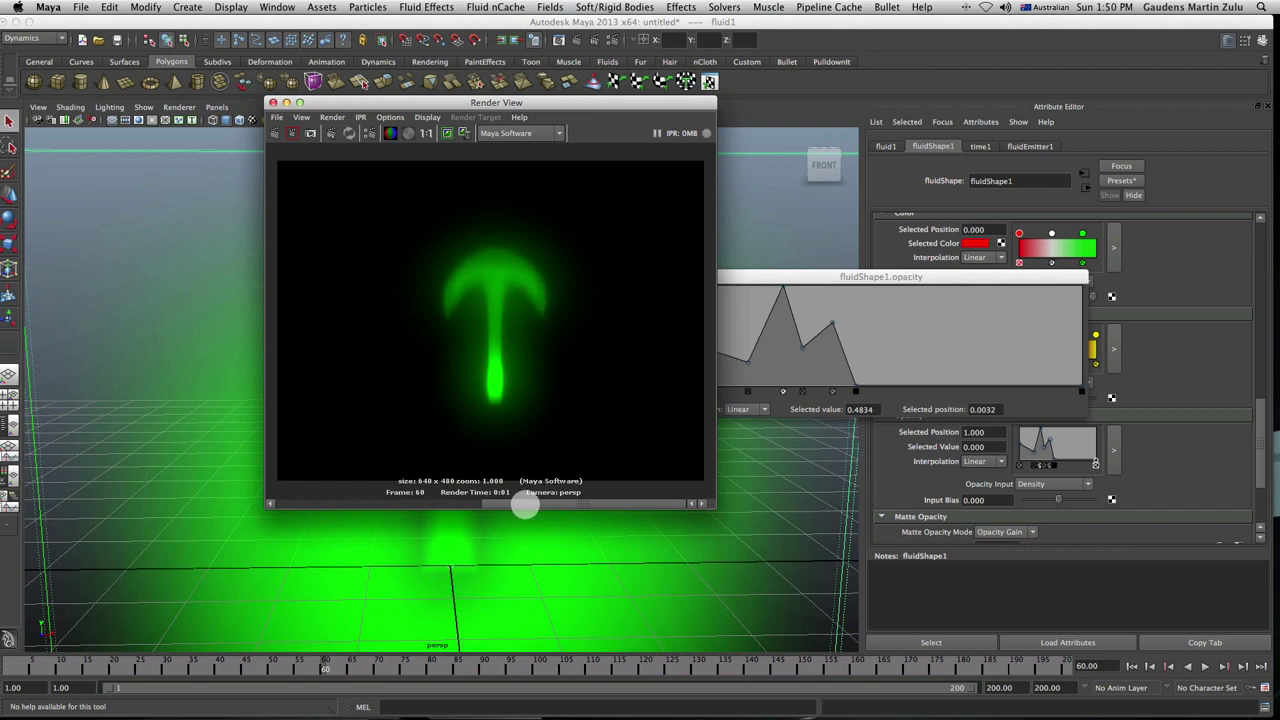
drag(523, 503, 345, 516)
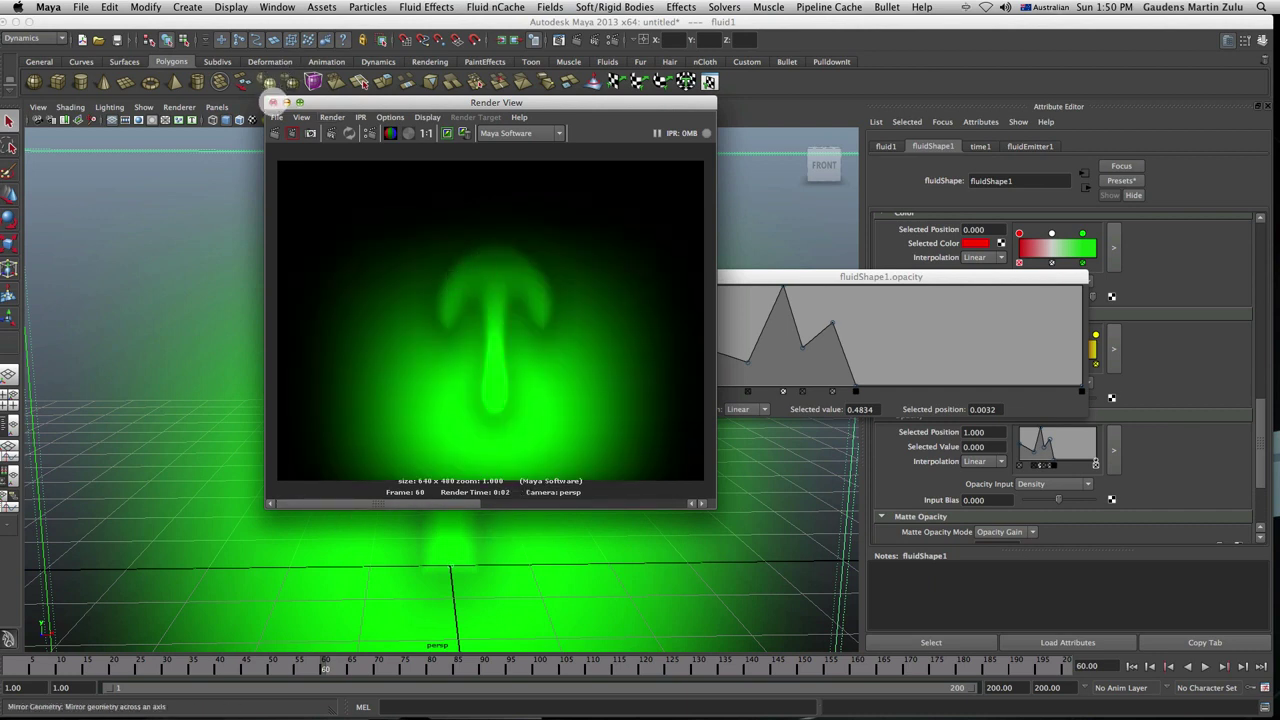
click(272, 102)
click(671, 276)
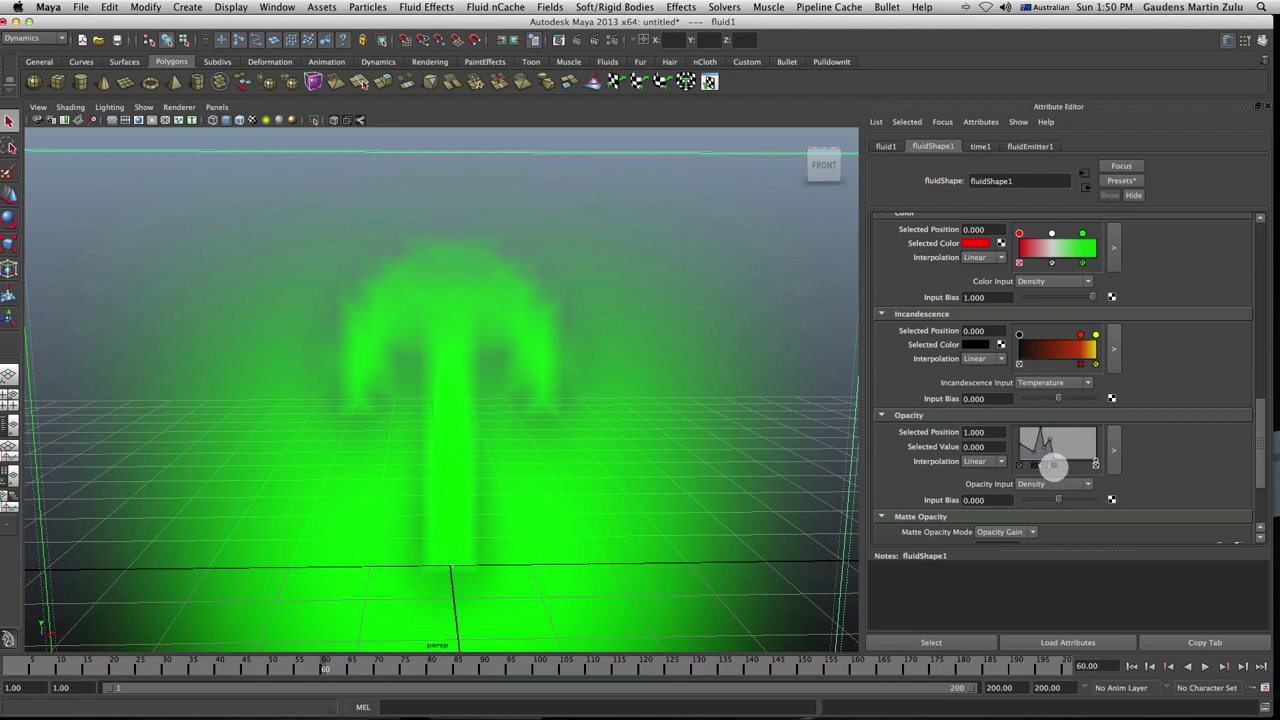
Examine the available Opacity Input options for the fluid
drag(1263, 443, 1259, 467)
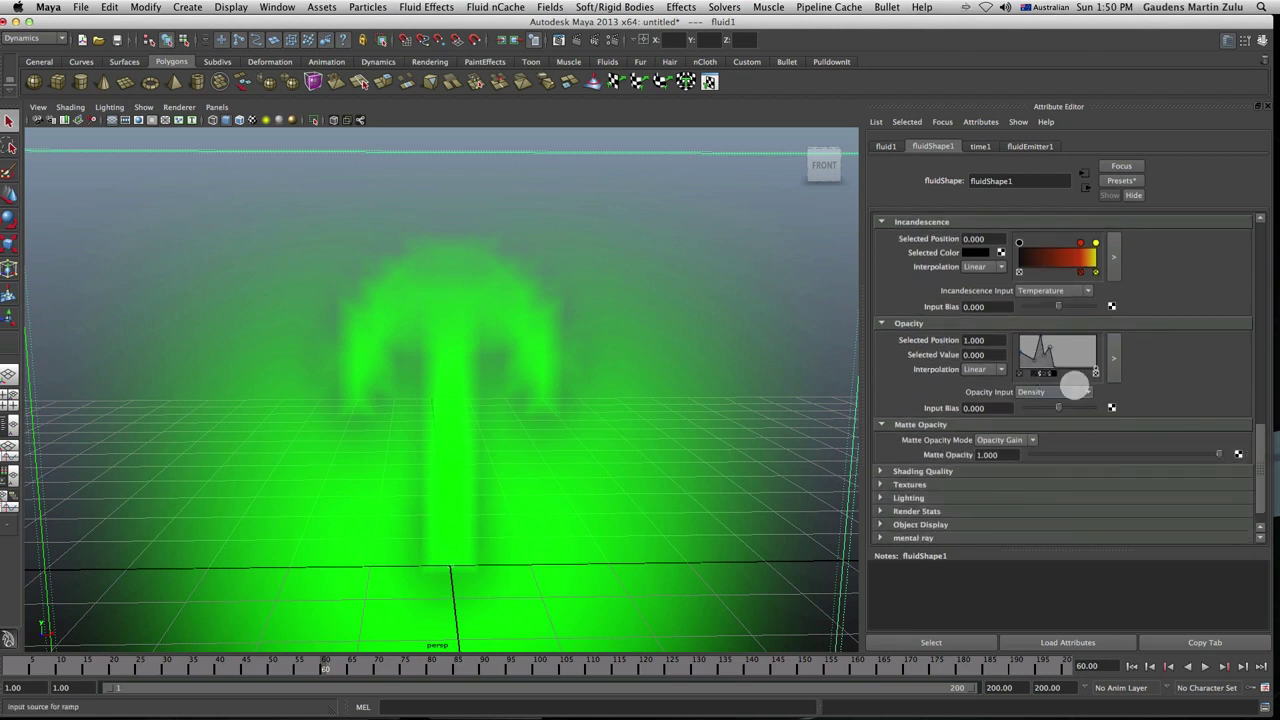
click(1087, 392)
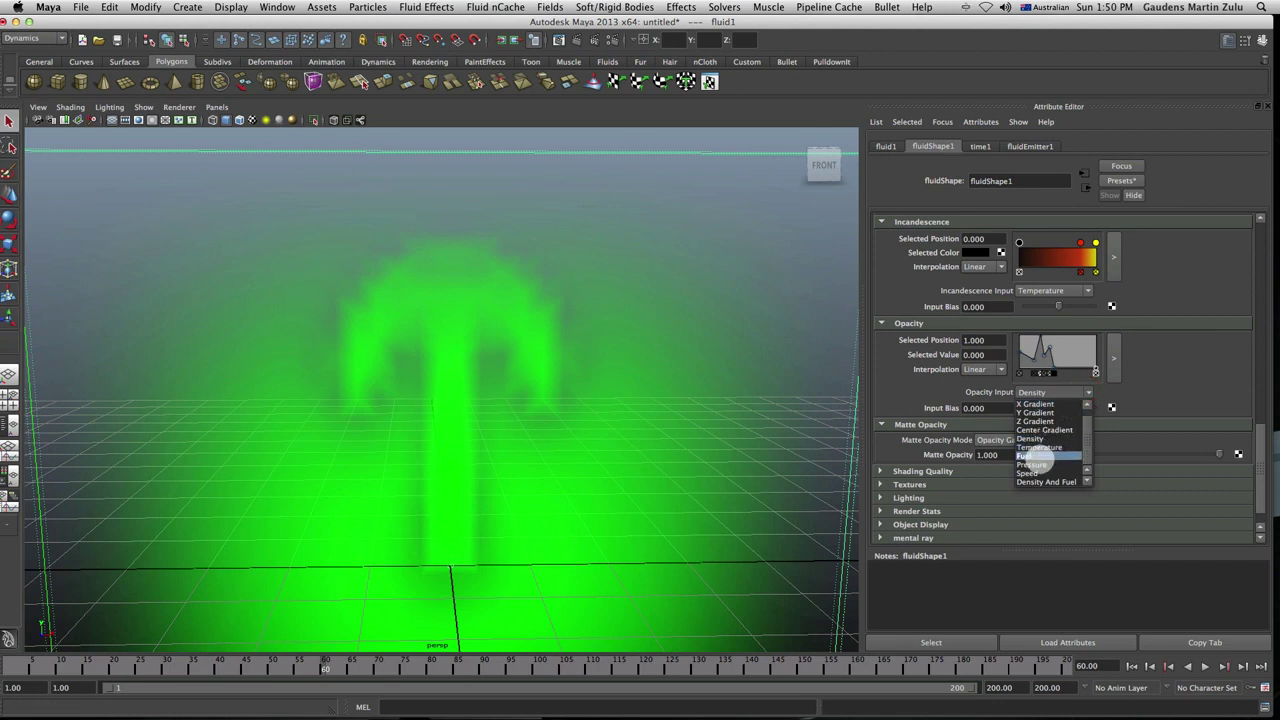
click(1156, 407)
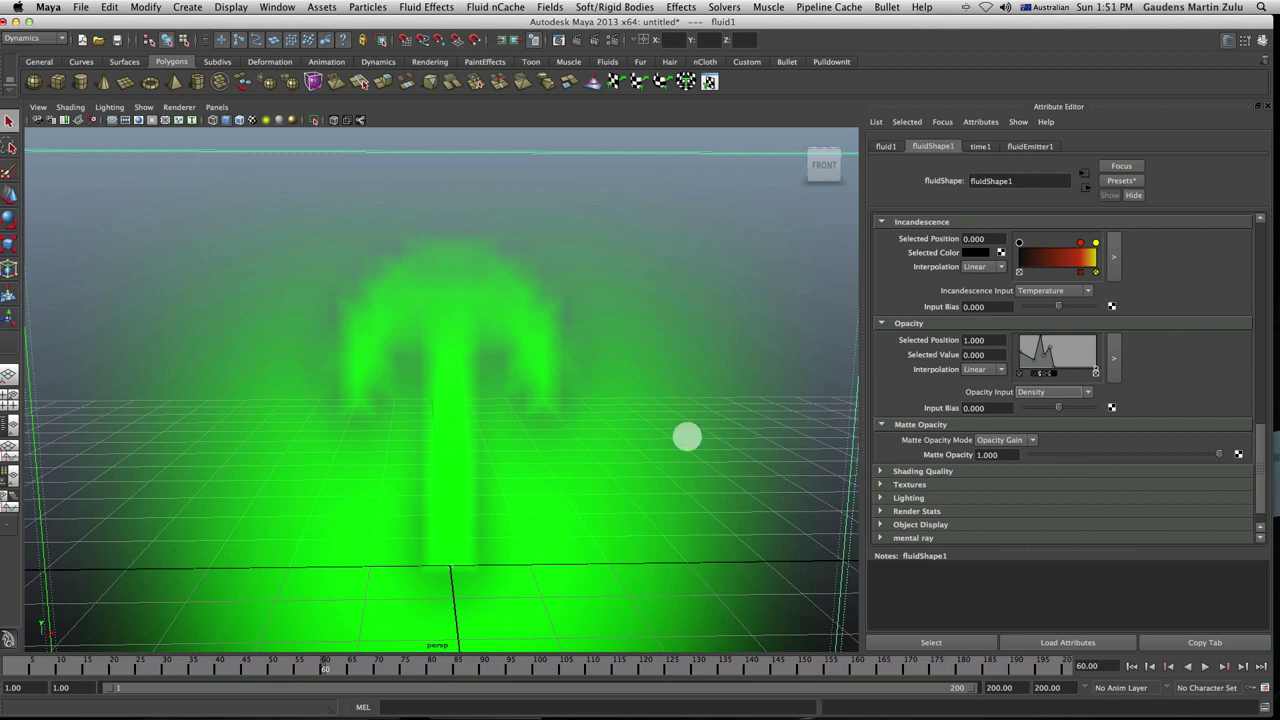
In the enlarged Opacity graph, remove the zero-value point at position 0.4532 and raise the end point to value 1.0000
click(1113, 357)
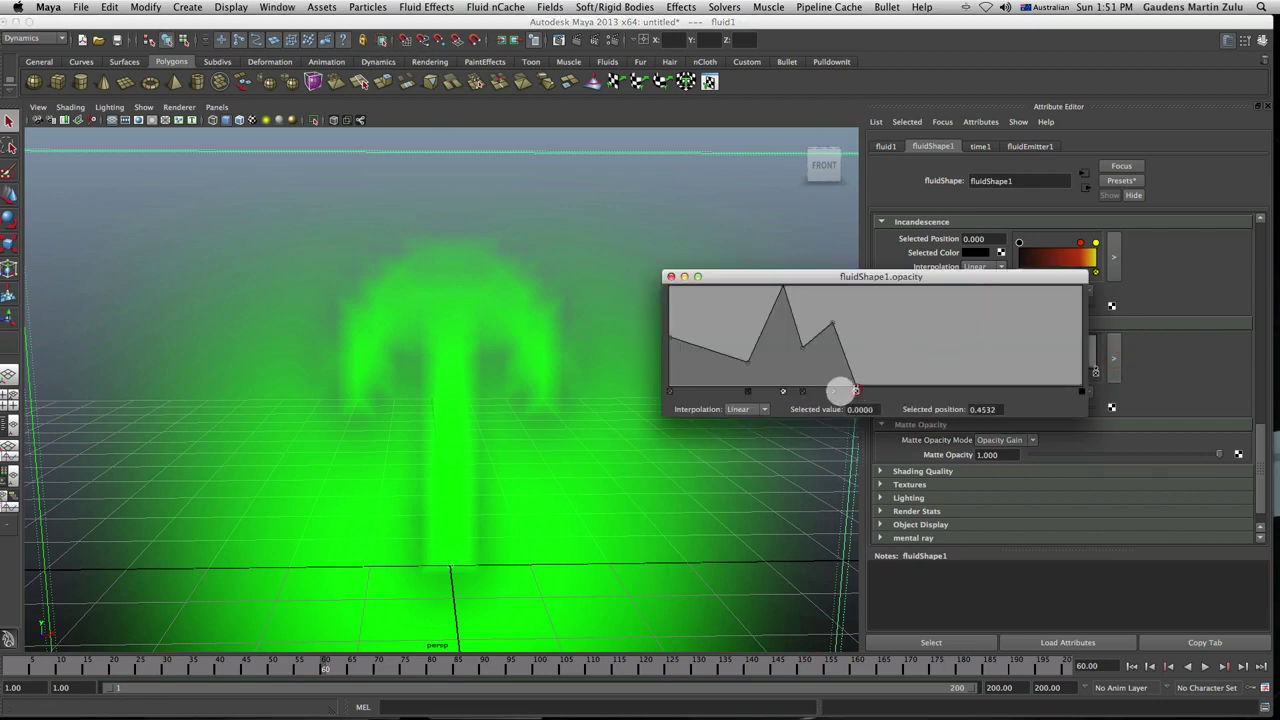
drag(855, 386, 1090, 400)
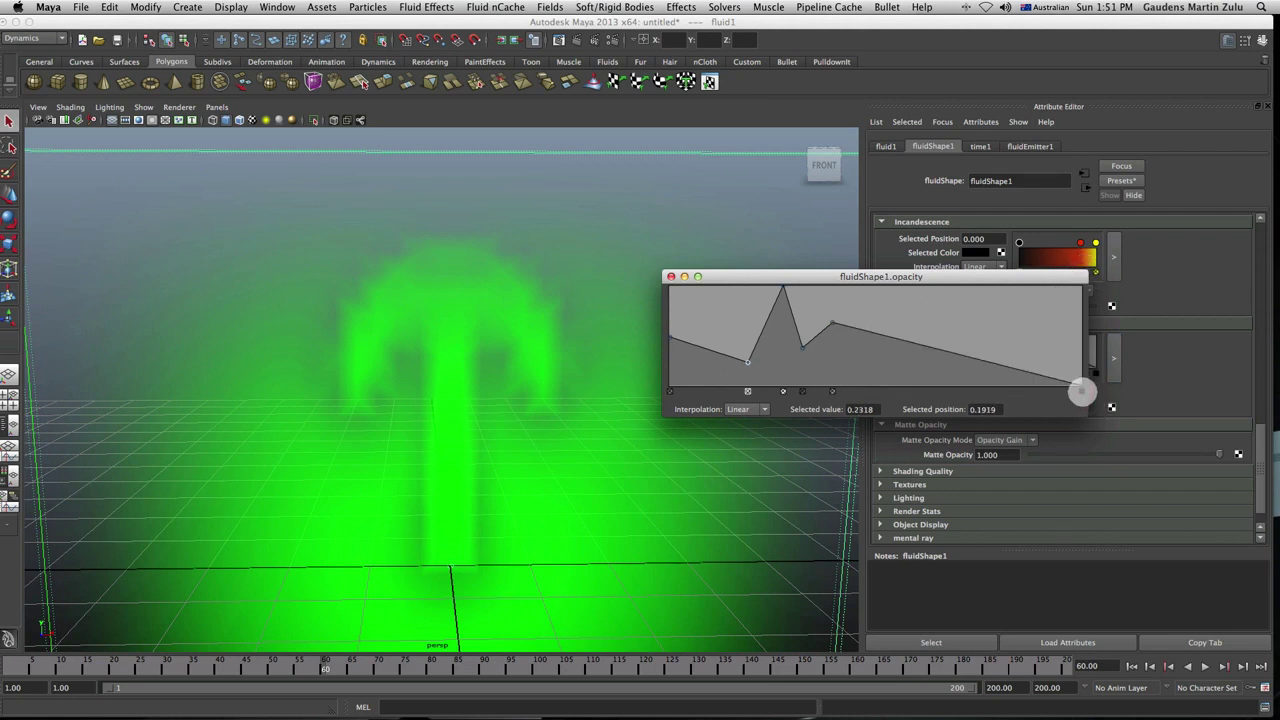
click(1081, 391)
drag(1077, 319, 1081, 287)
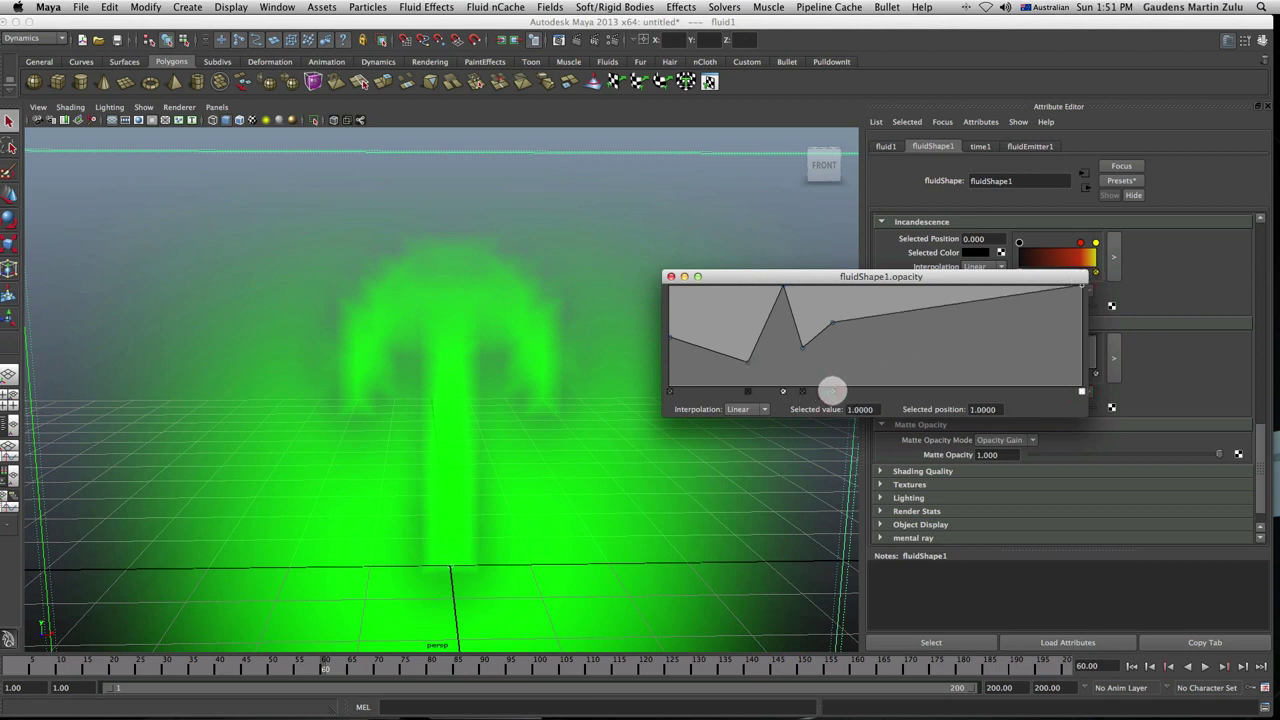
Delete the four remaining intermediate points from the Opacity graph, leaving only its start and end points
click(833, 391)
click(802, 391)
click(783, 391)
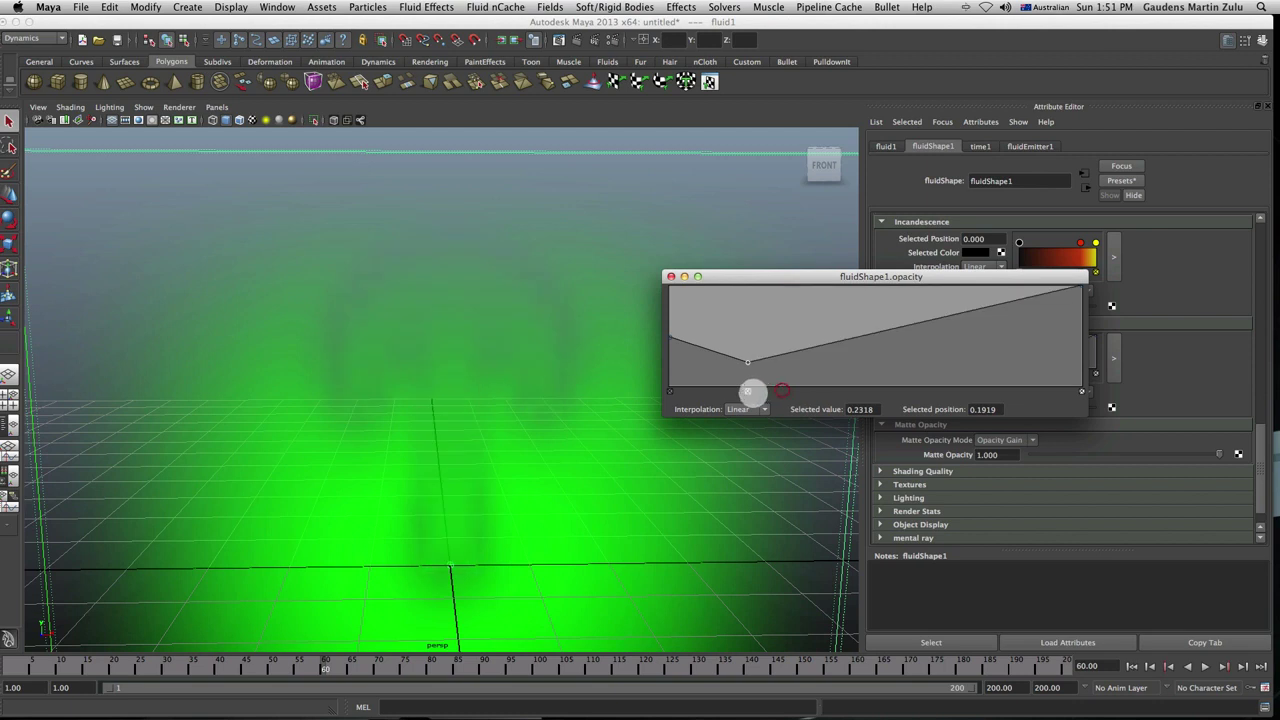
click(747, 391)
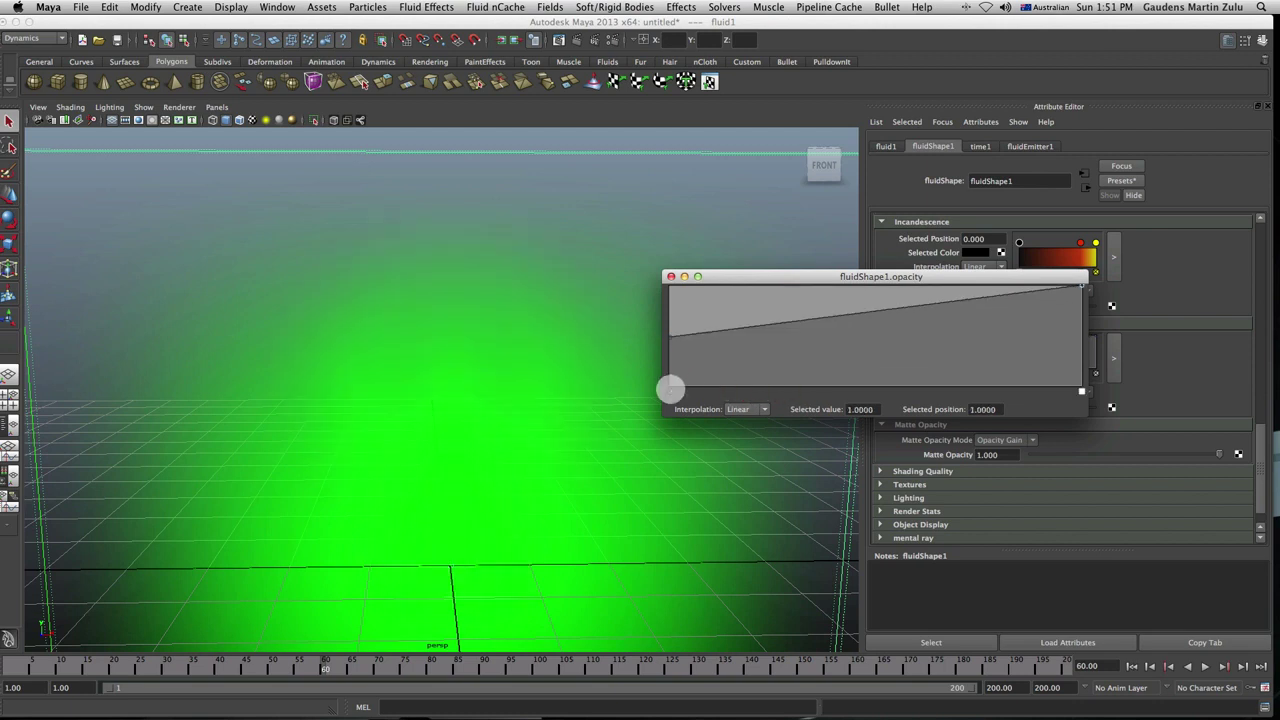
Lower the Opacity graph's start point to value 0.0000 at position 0.0000 and close the enlarged graph
click(671, 391)
drag(671, 287, 651, 391)
drag(880, 276, 876, 262)
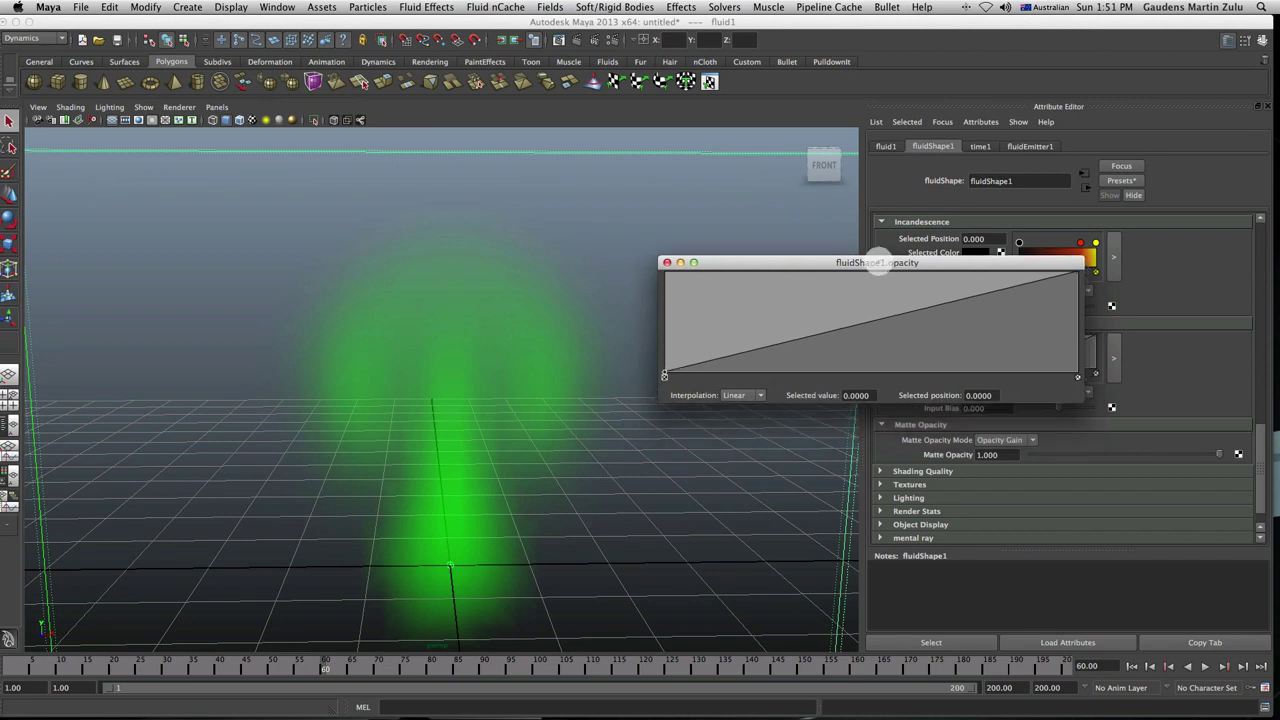
click(666, 262)
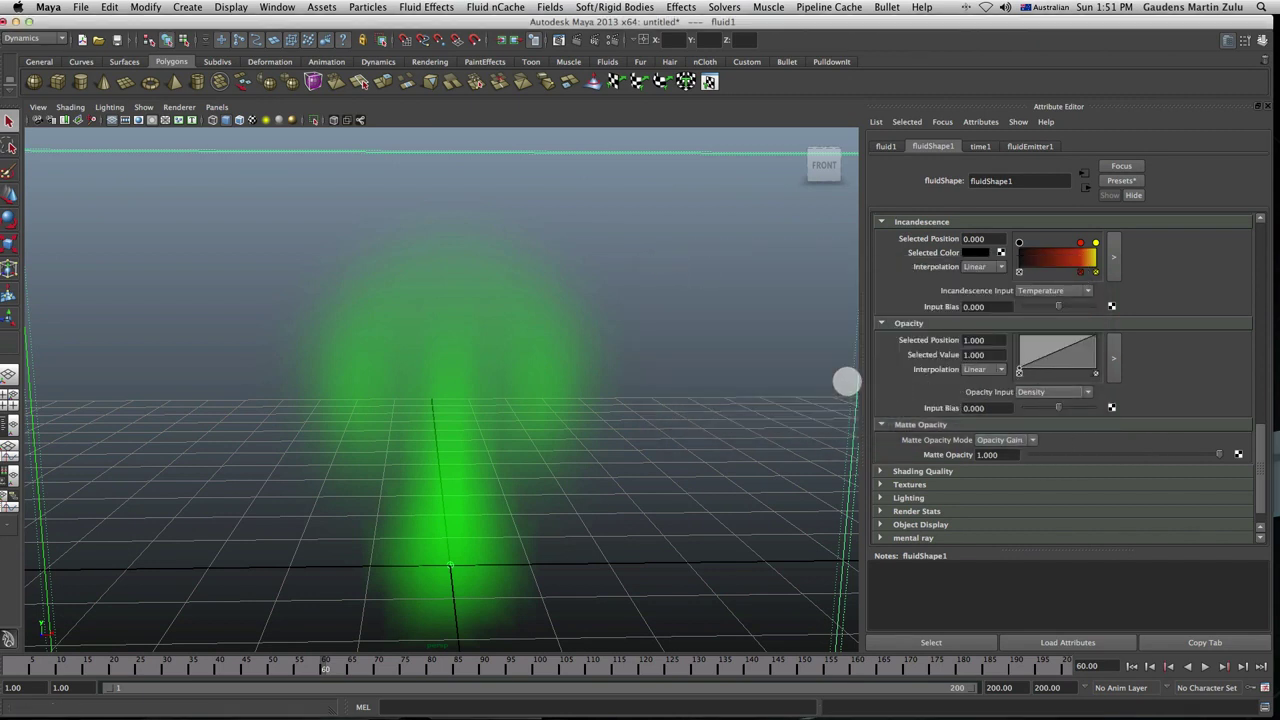
Render the frame with the linear opacity ramp and compare it with the stored renders
scroll(846, 380, down, 3)
scroll(846, 380, up, 3)
alt+drag(803, 369, 686, 343)
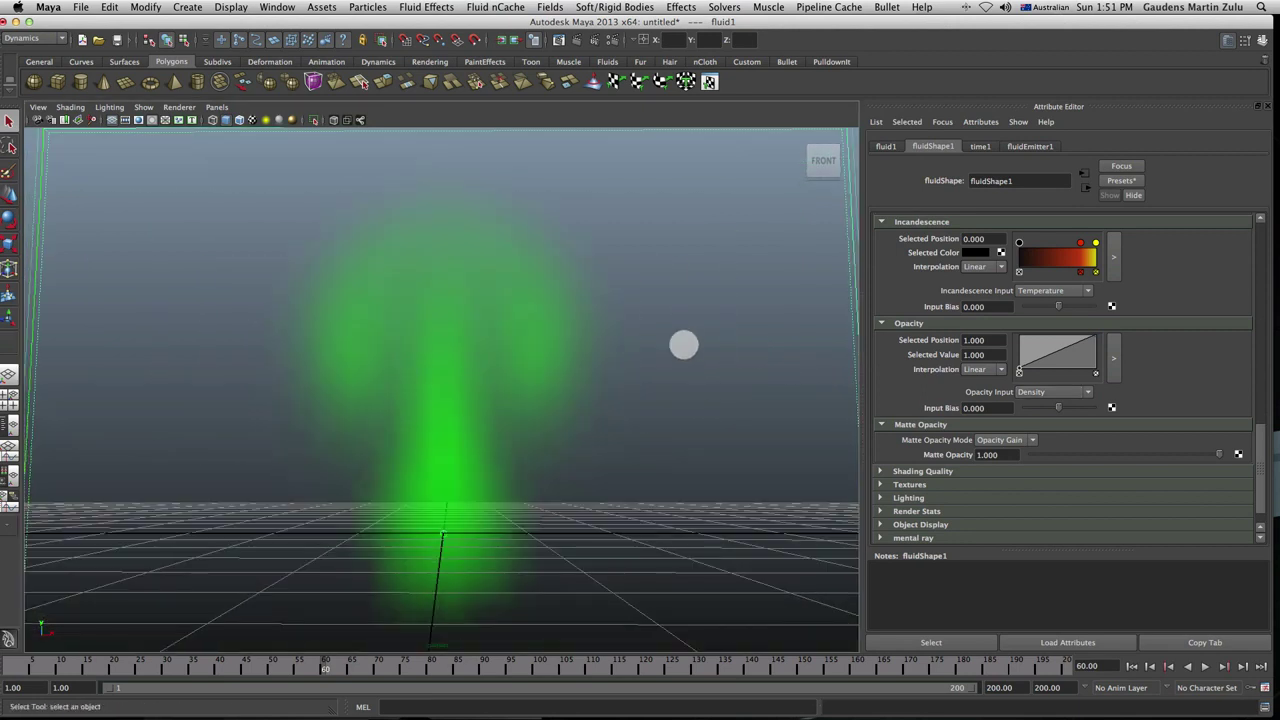
click(560, 40)
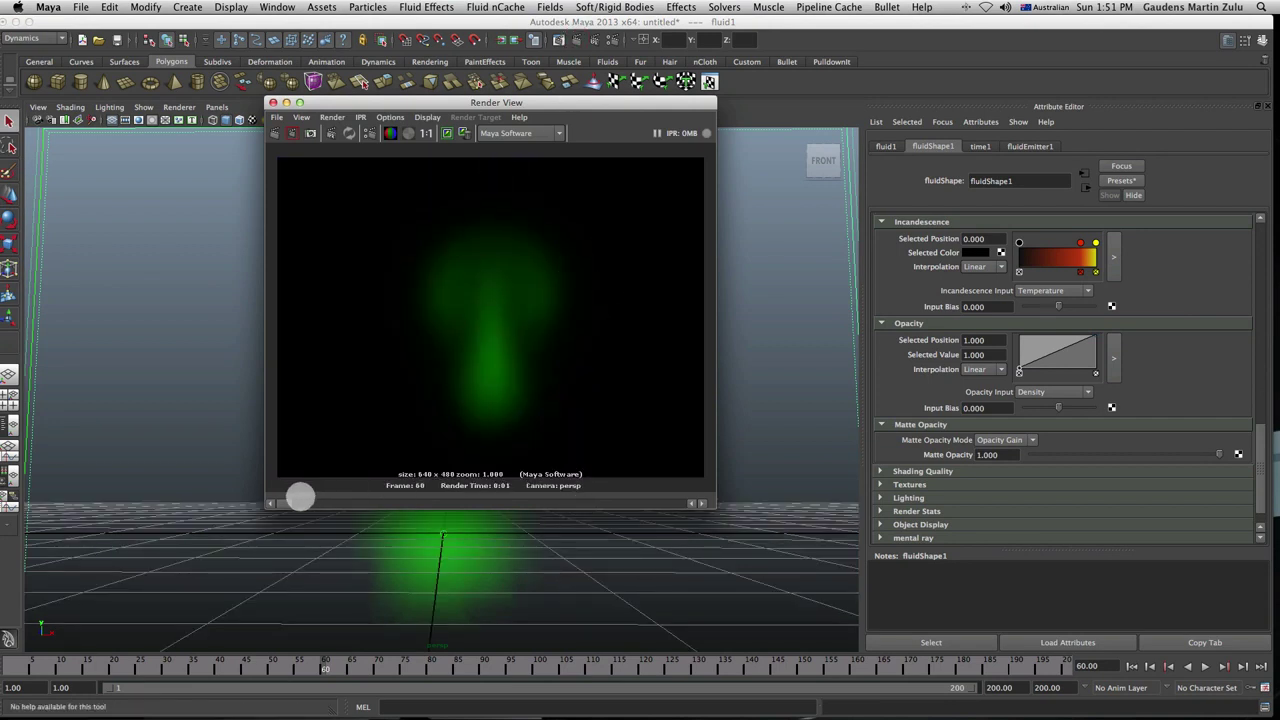
drag(288, 502, 156, 517)
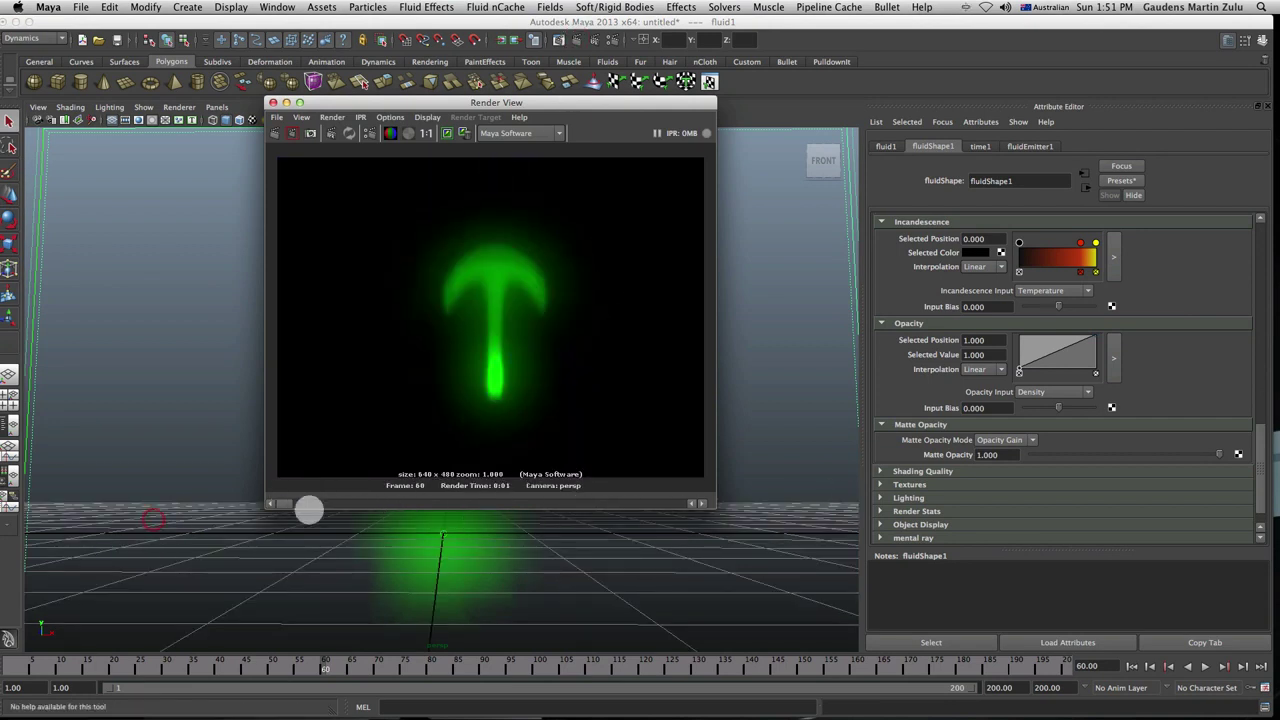
drag(288, 502, 723, 486)
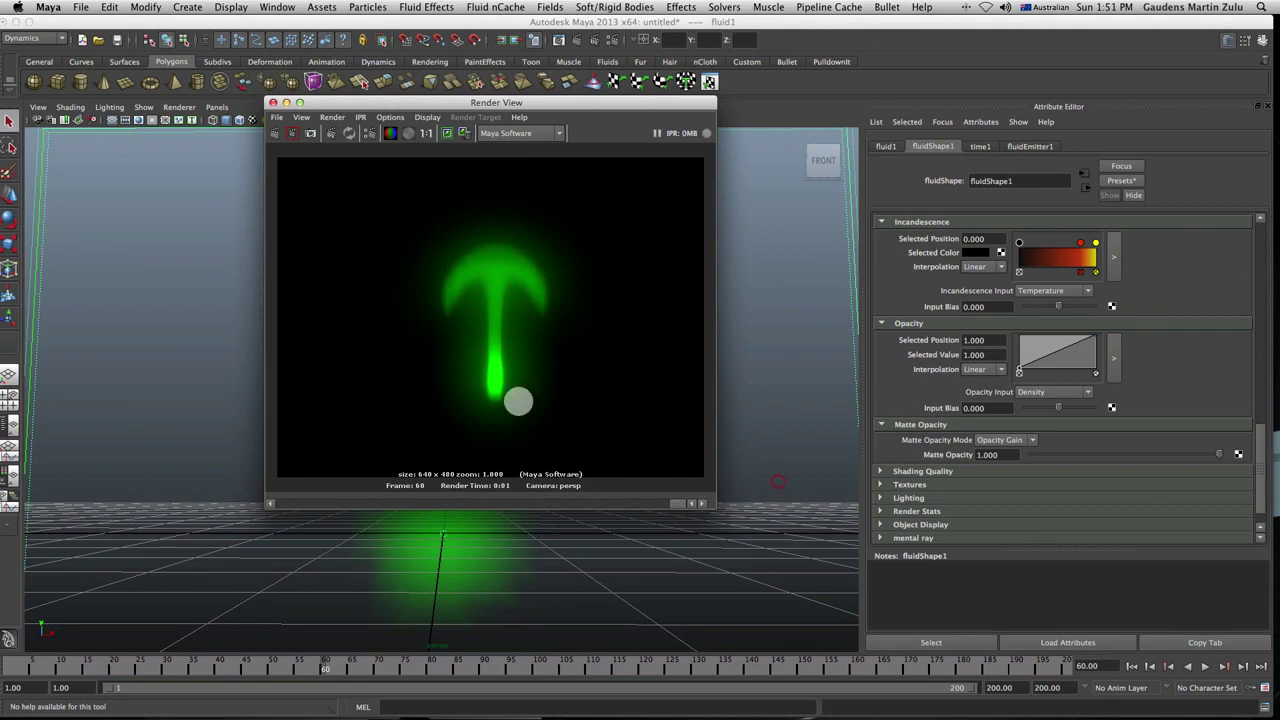
click(449, 137)
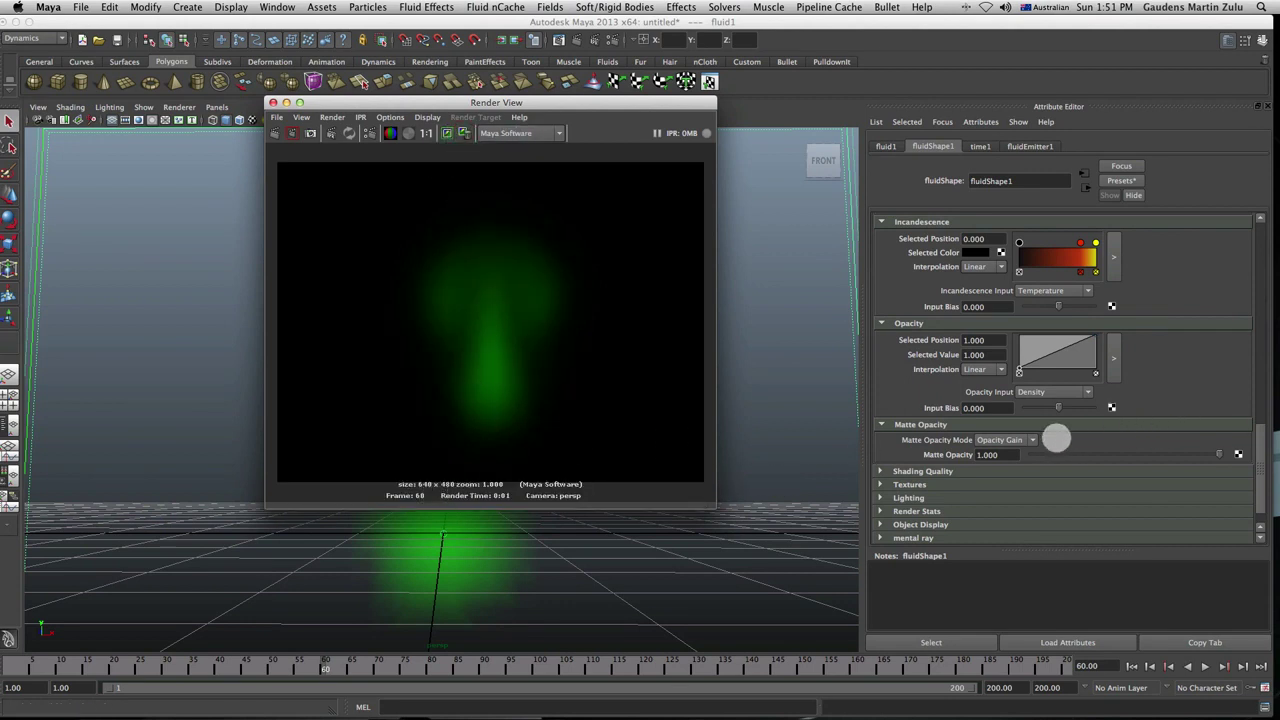
Set the Matte Opacity Mode to Black Hole, render the frame and display its alpha channel
click(1030, 440)
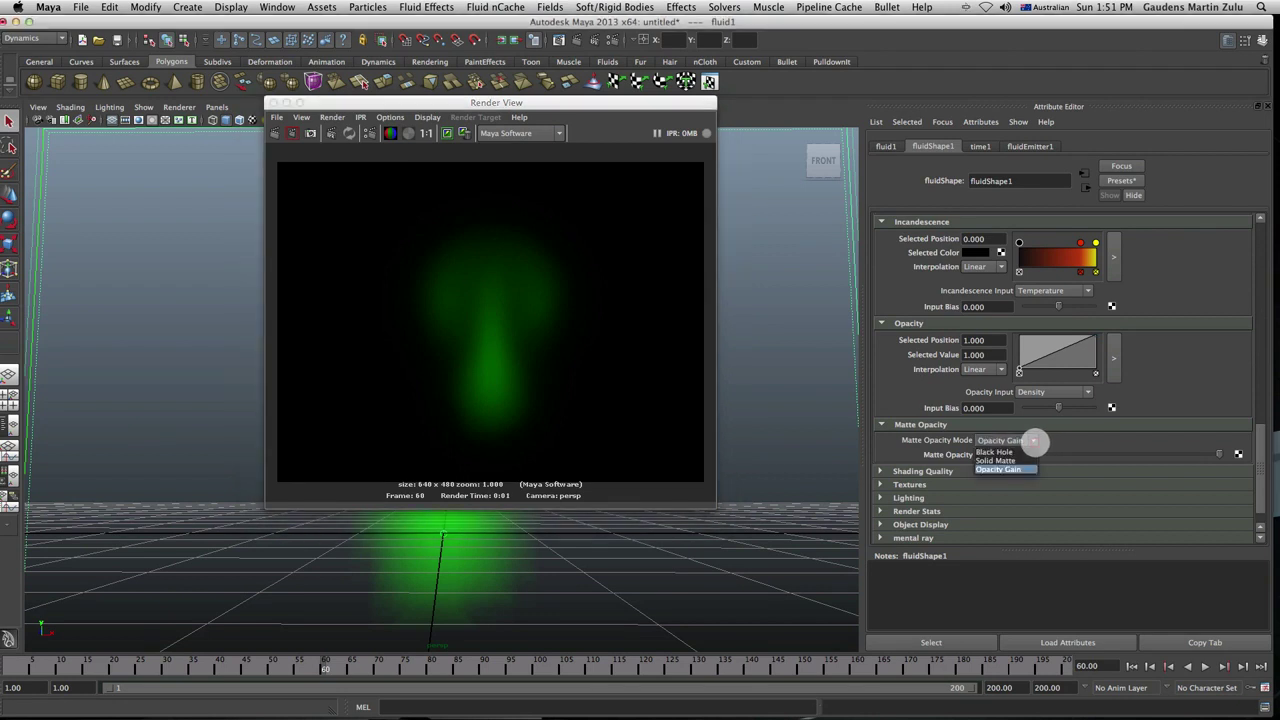
click(1030, 453)
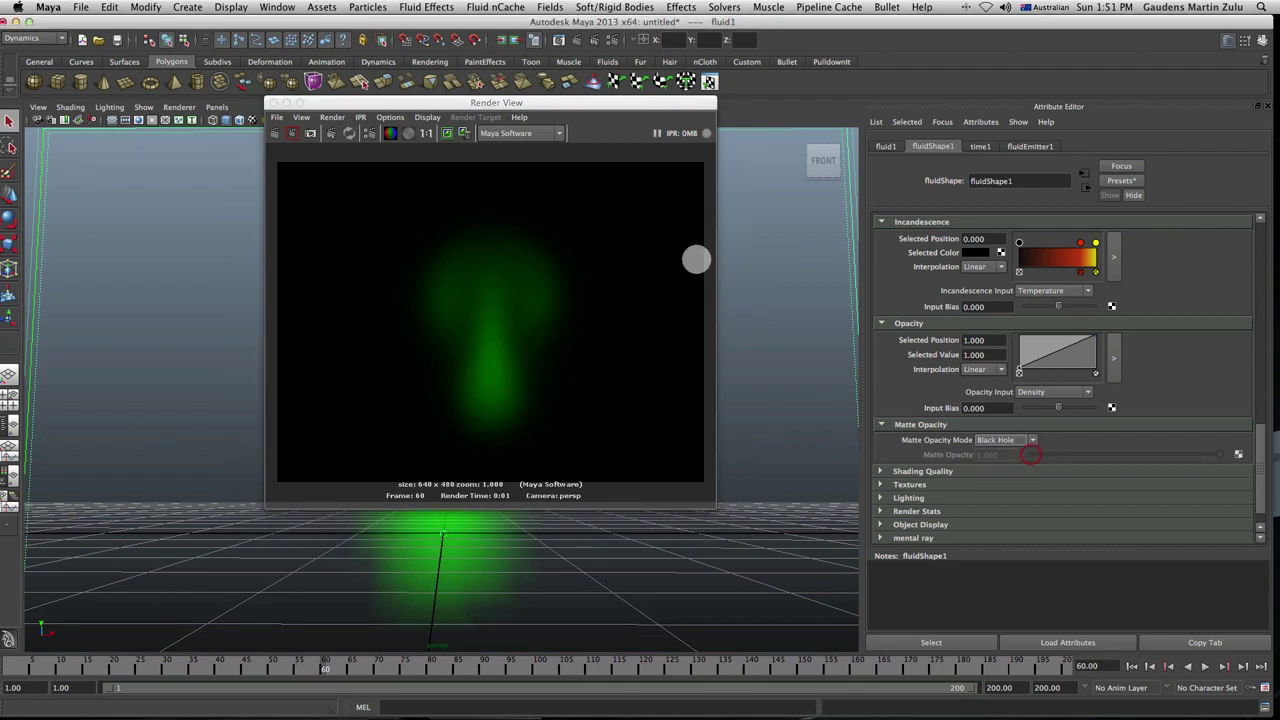
click(280, 134)
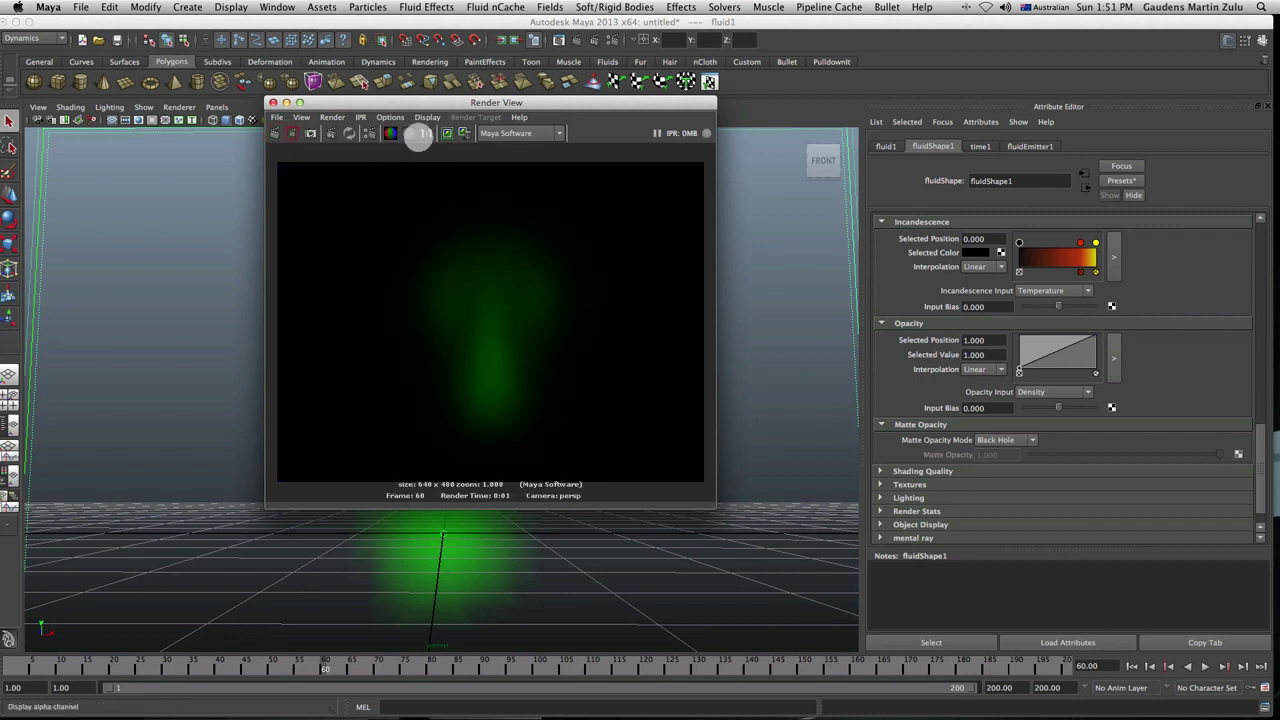
click(407, 133)
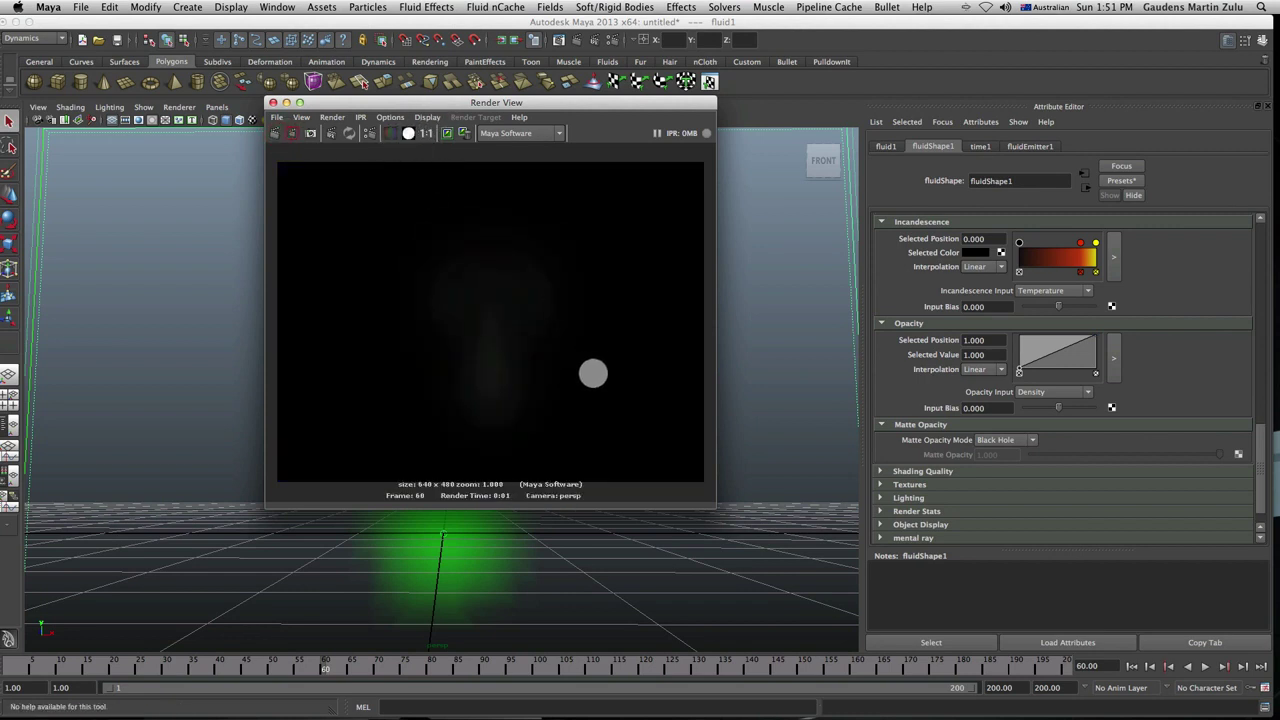
Set the Matte Opacity Mode to Solid Matte and render the frame with the RGB channels displayed
click(1020, 440)
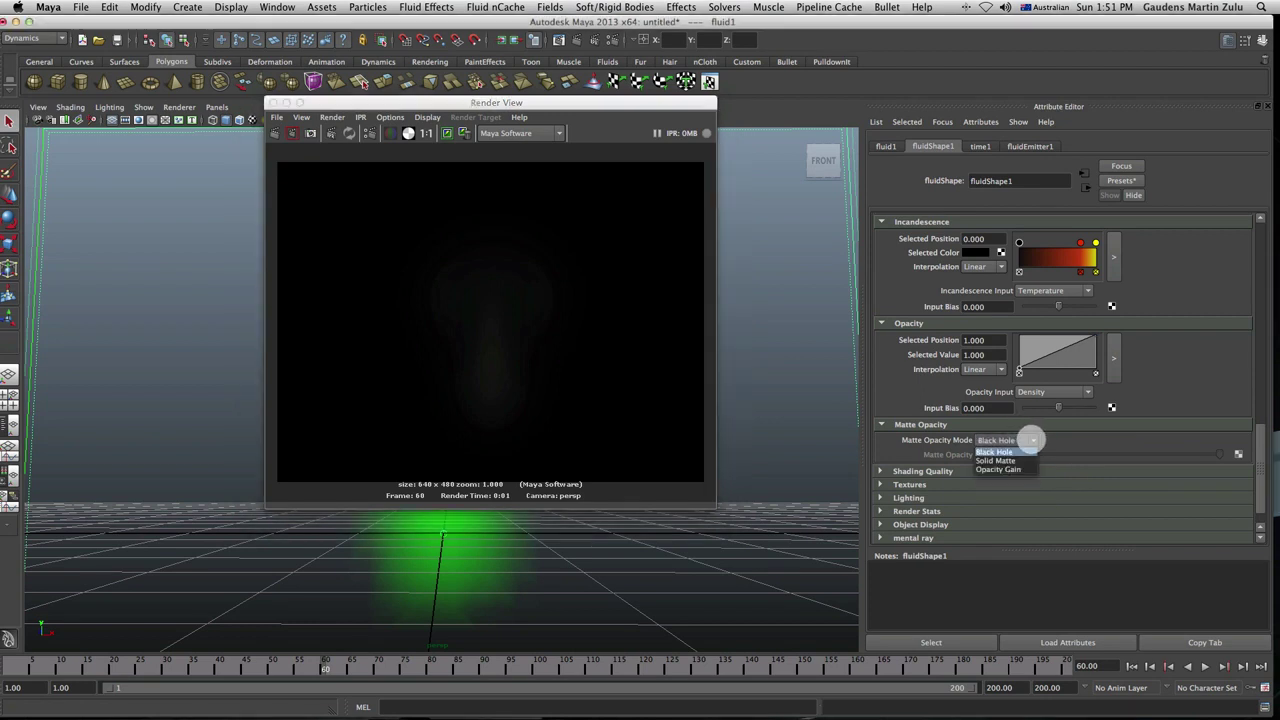
click(1000, 460)
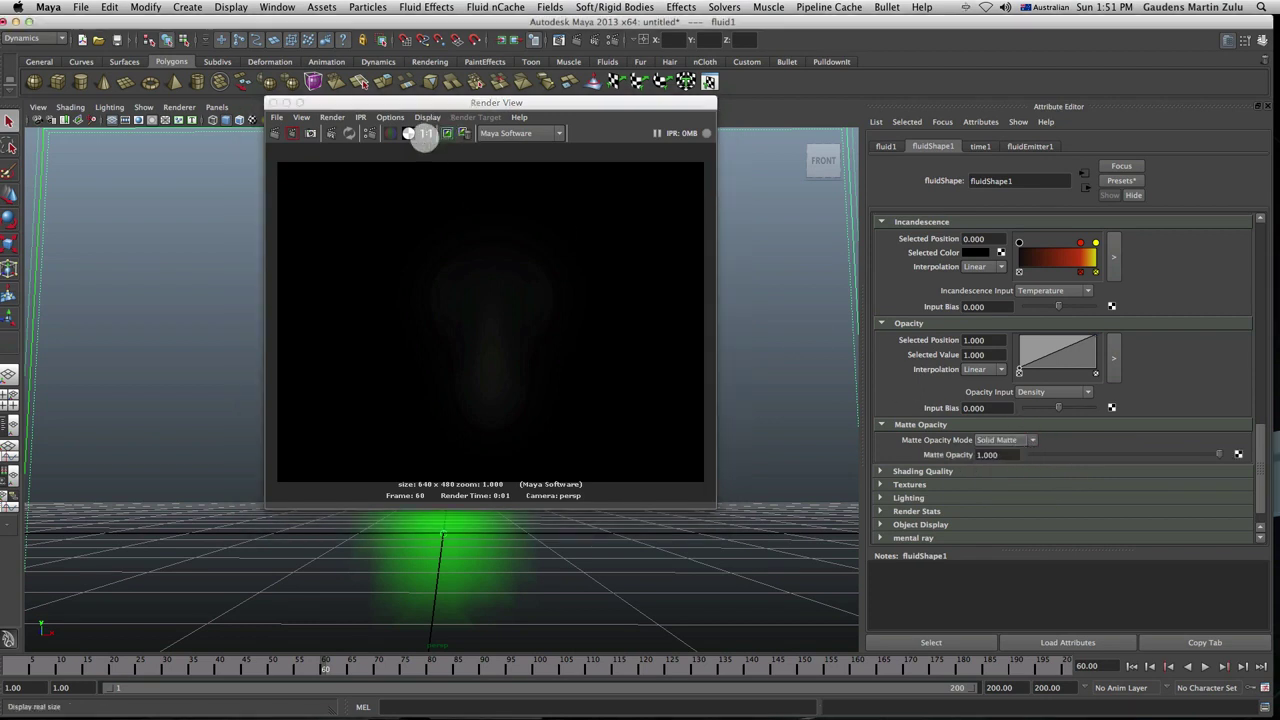
click(390, 133)
click(274, 133)
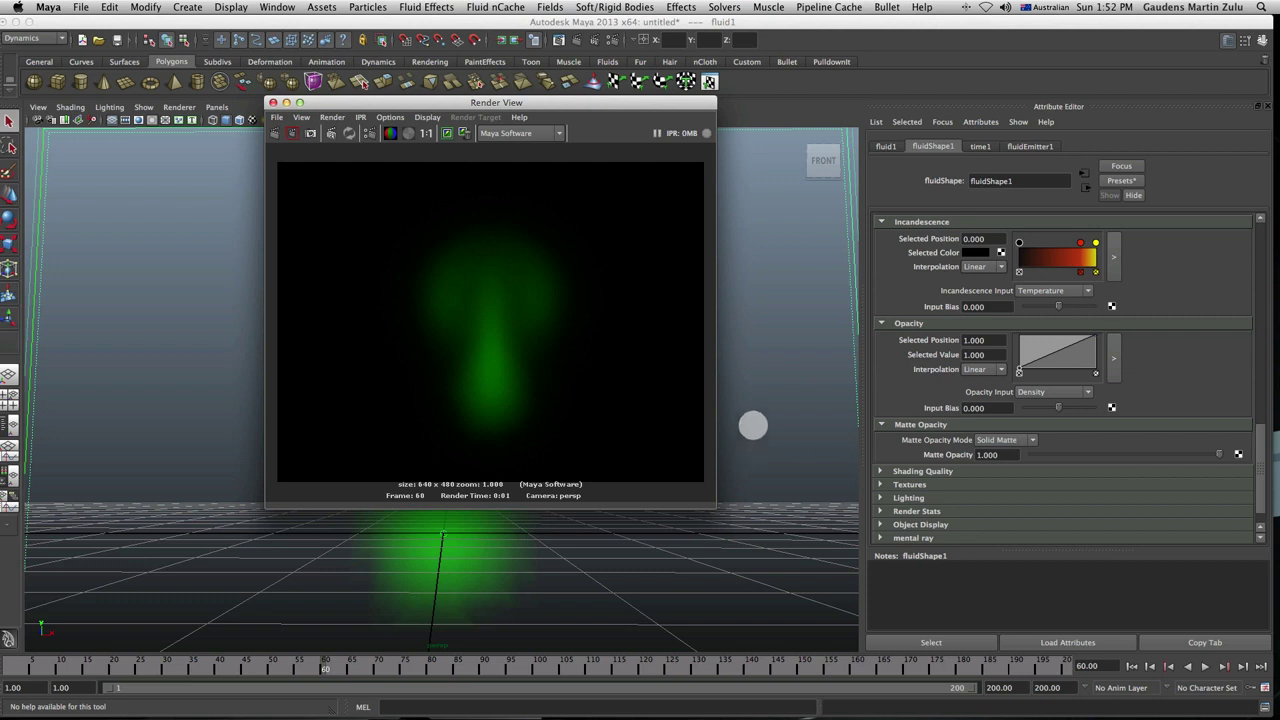
Set the Matte Opacity Mode back to Opacity Gain, render the frame again and close the render window
click(1026, 443)
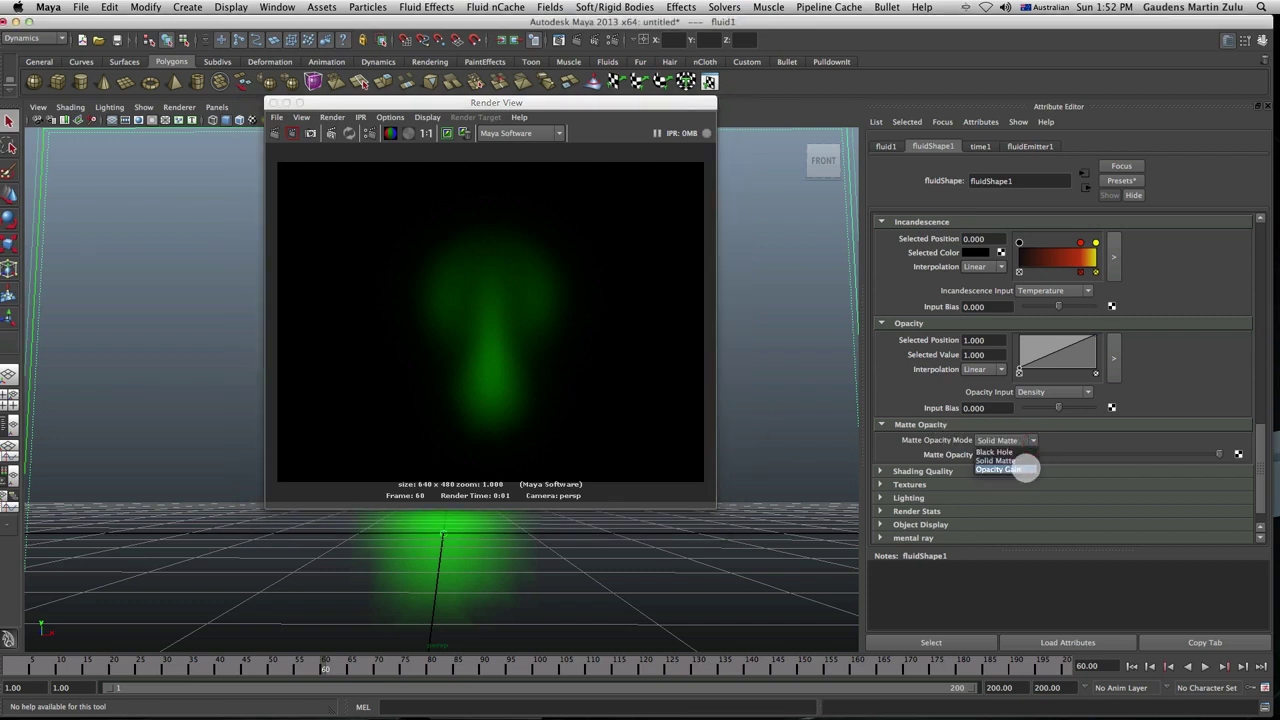
click(1024, 468)
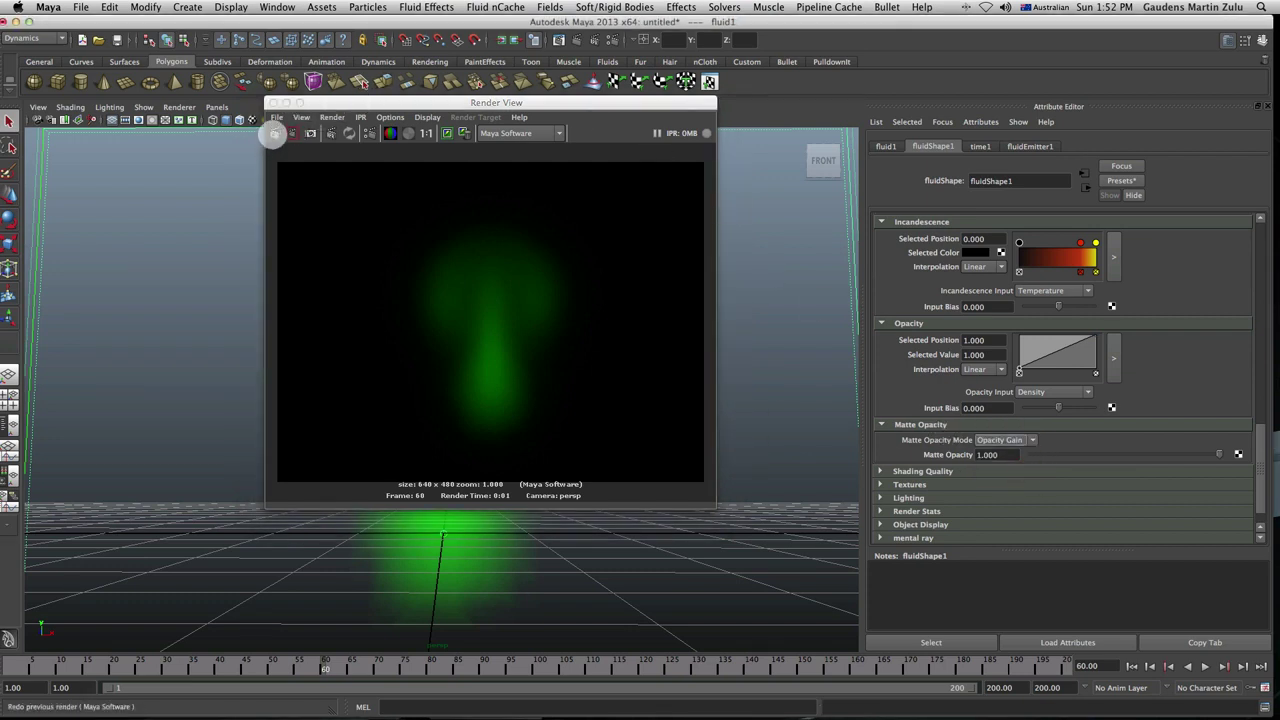
click(274, 133)
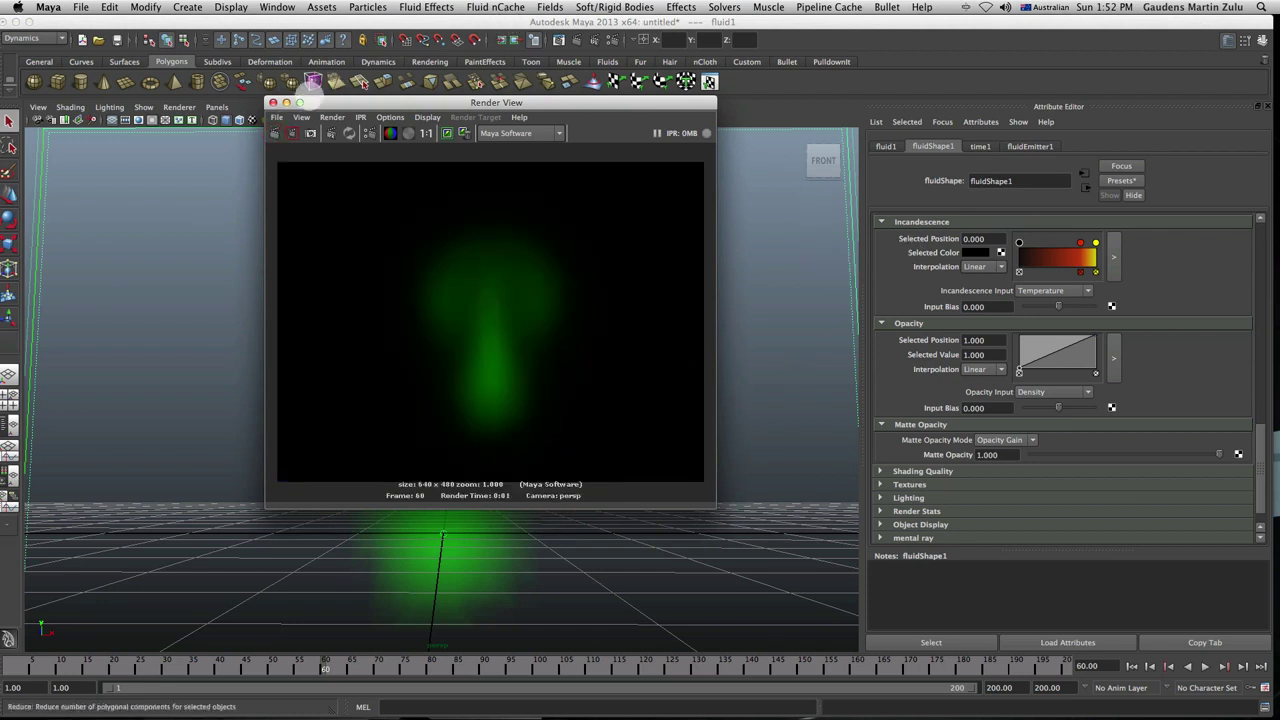
click(273, 102)
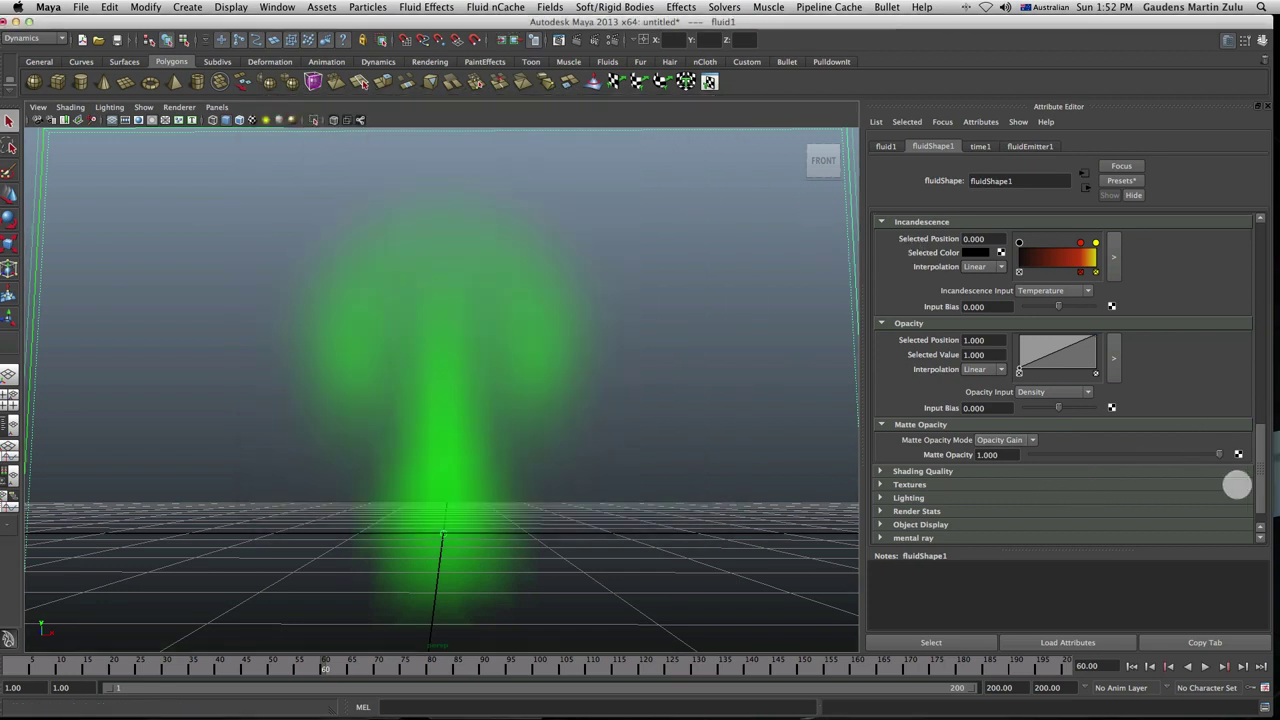
Review the fluid container's Shading, Color, Incandescence and Opacity attributes
drag(1222, 454, 1153, 455)
drag(1256, 470, 1261, 390)
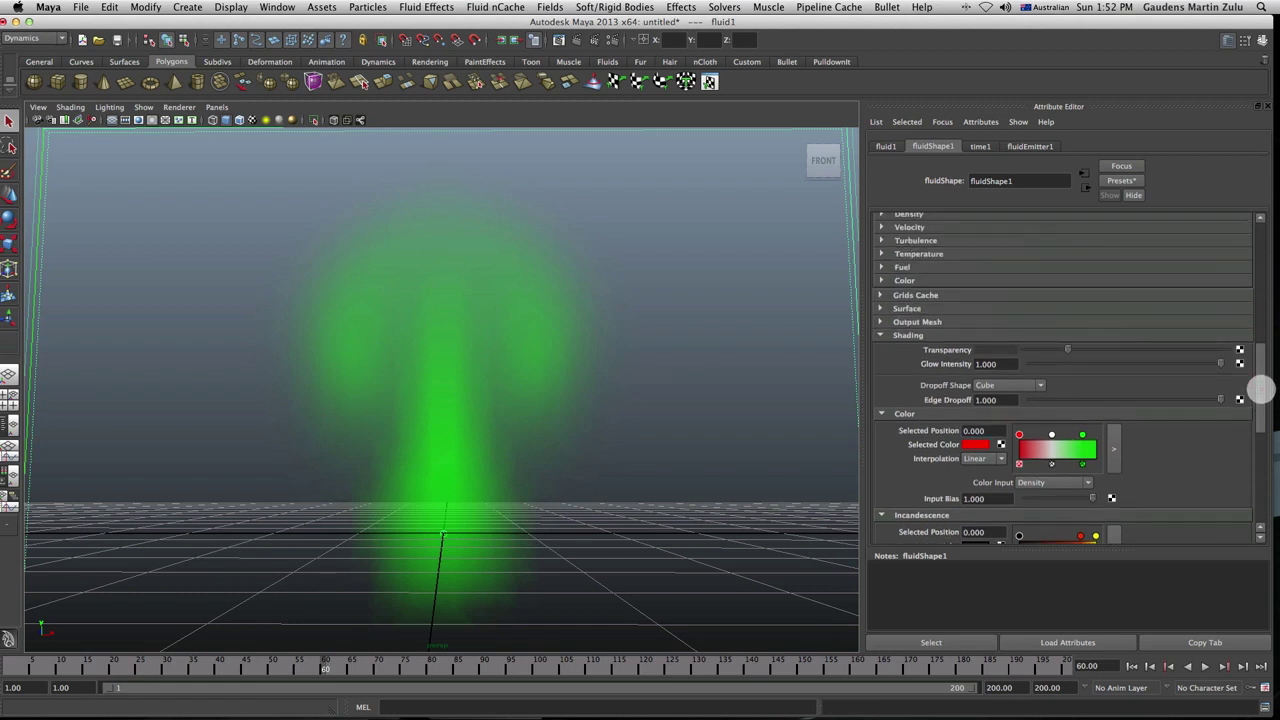
drag(1260, 390, 1260, 432)
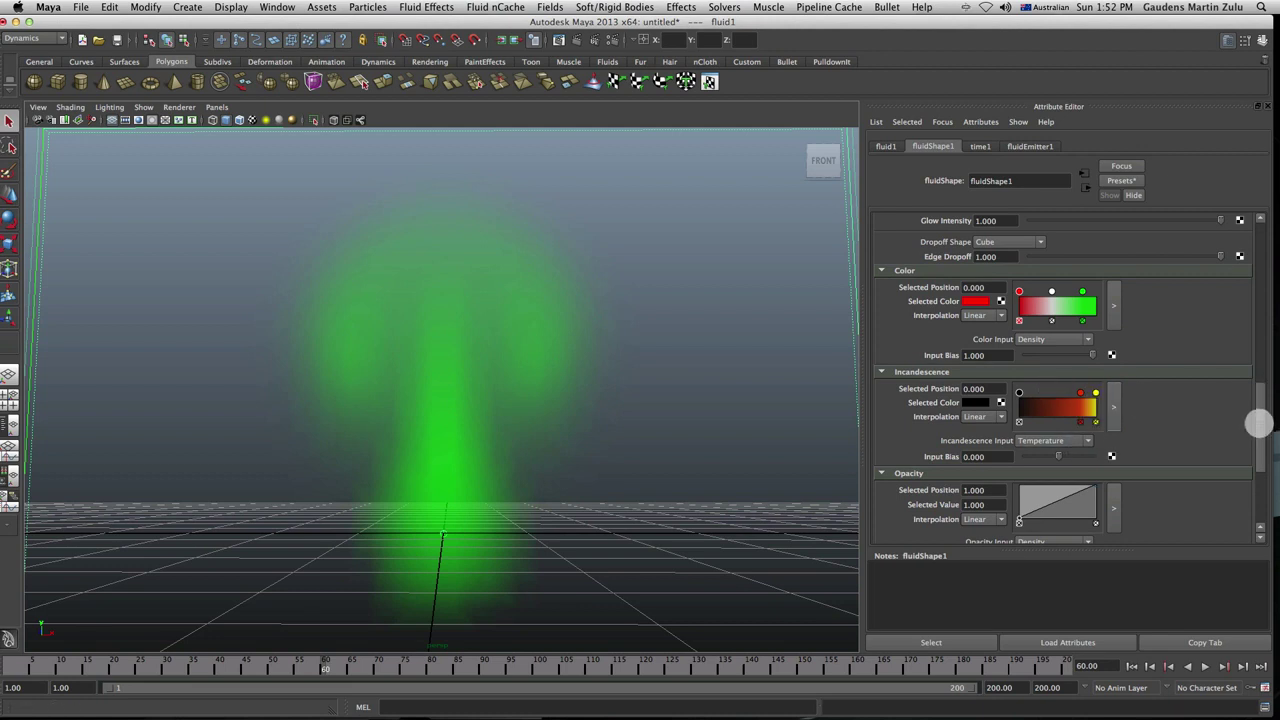
mouse_move(1258, 423)
mouse_down()
mouse_move(1257, 397)
mouse_move(1228, 408)
mouse_up()
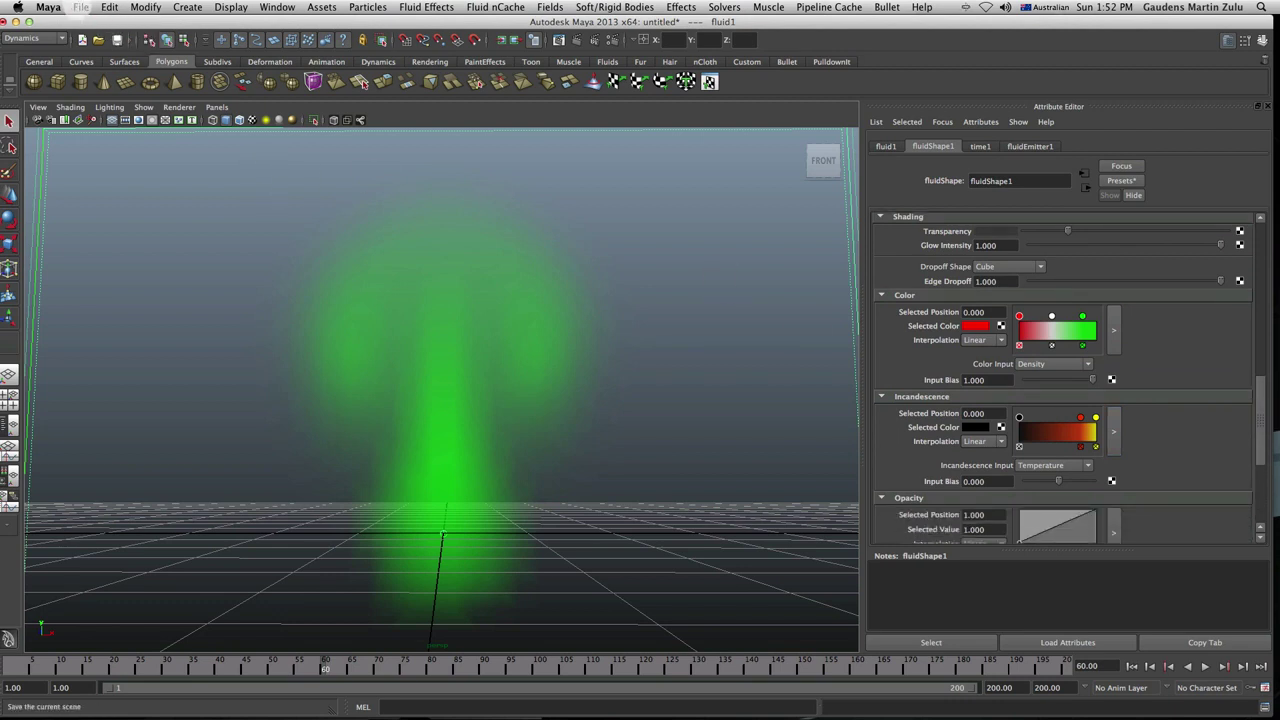
Open the recent scene fireball.ma without saving the changes to the untitled scene
click(80, 8)
mouse_move(170, 302)
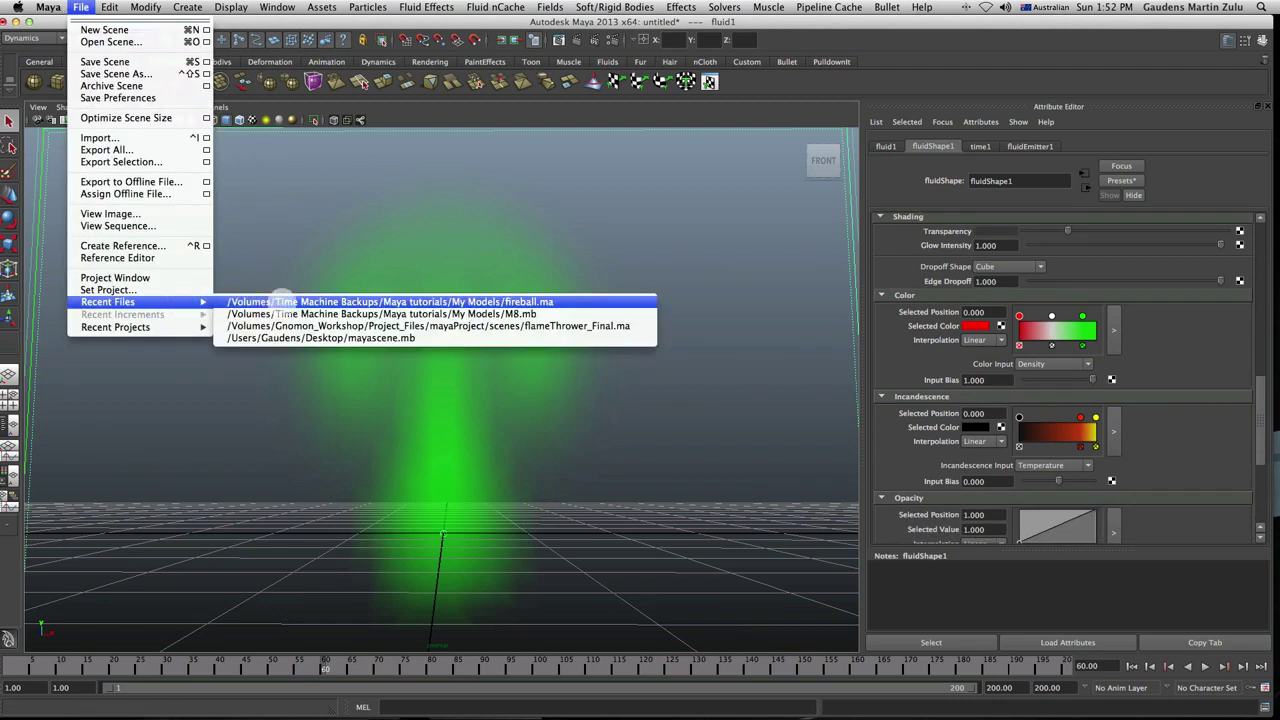
click(450, 302)
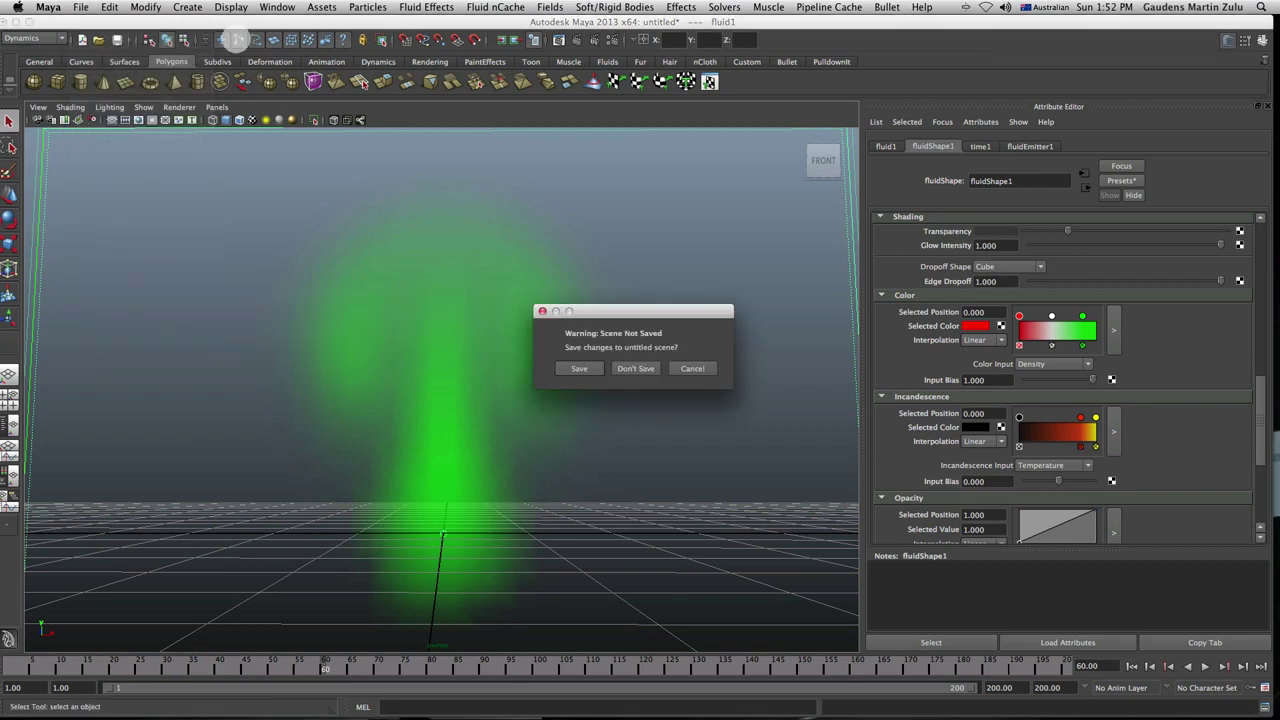
click(645, 369)
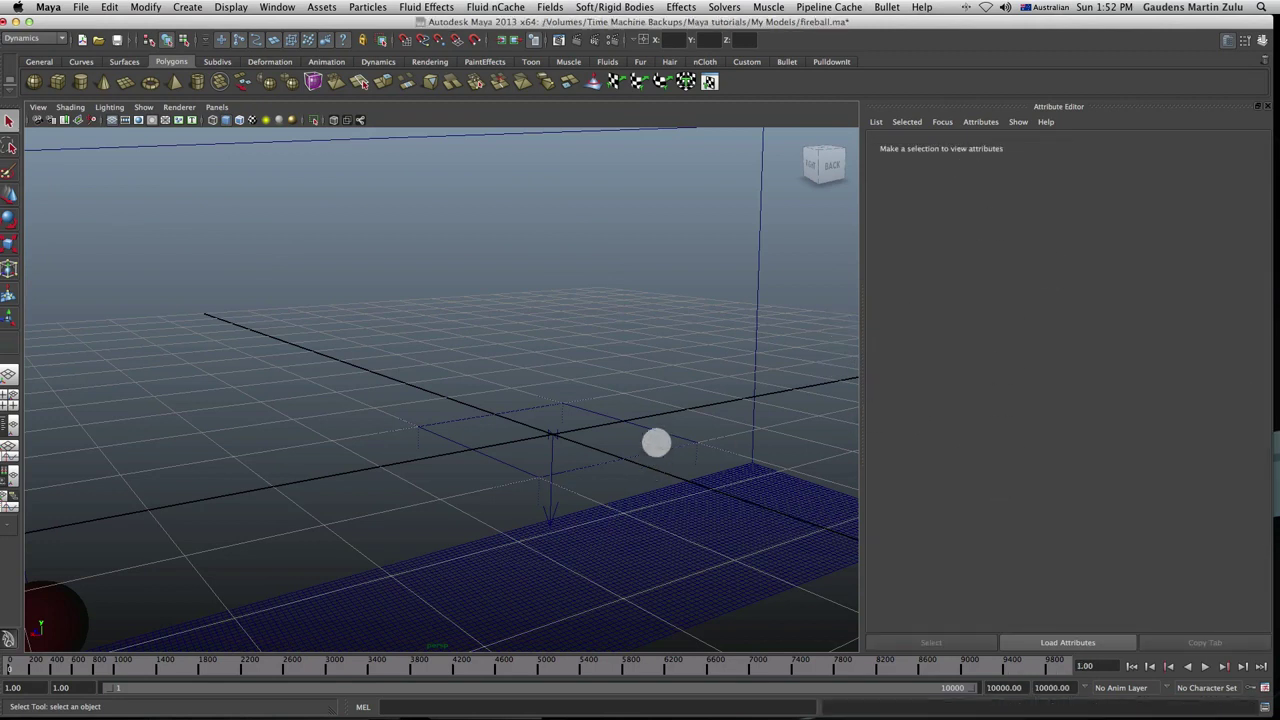
Play the fireball simulation and stop it at frame 25
scroll(594, 391, down, 5)
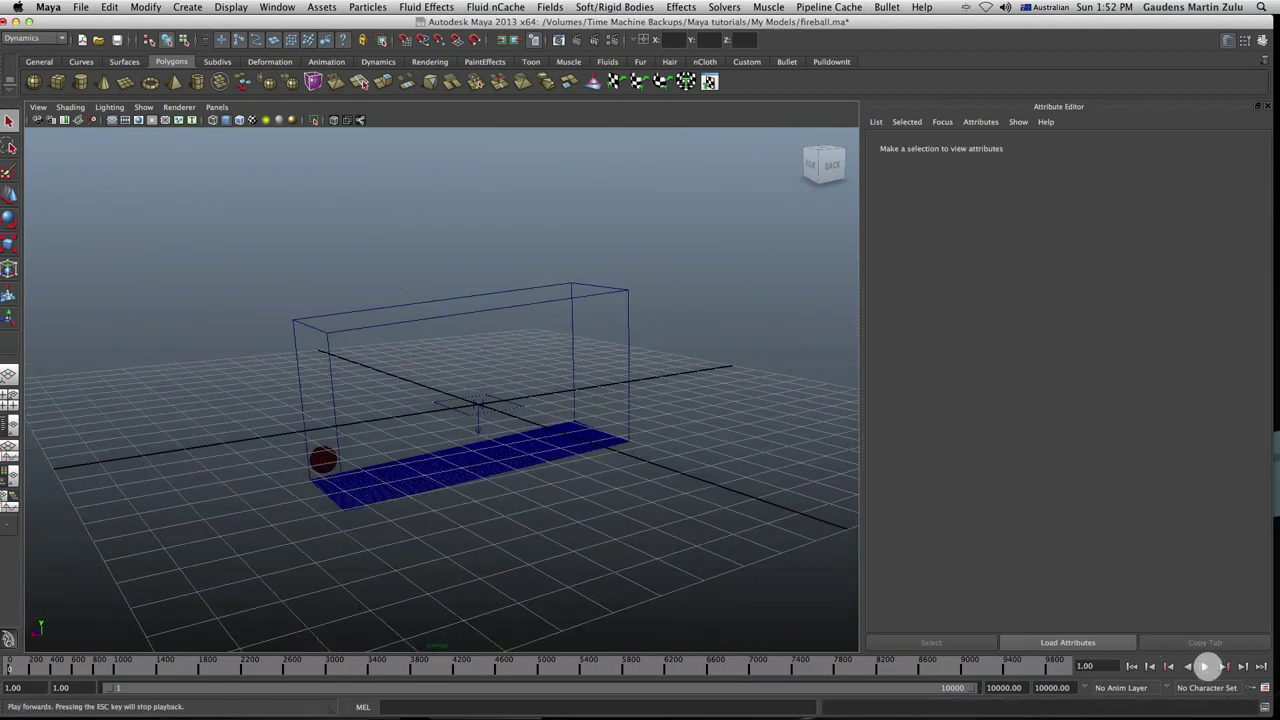
click(1204, 666)
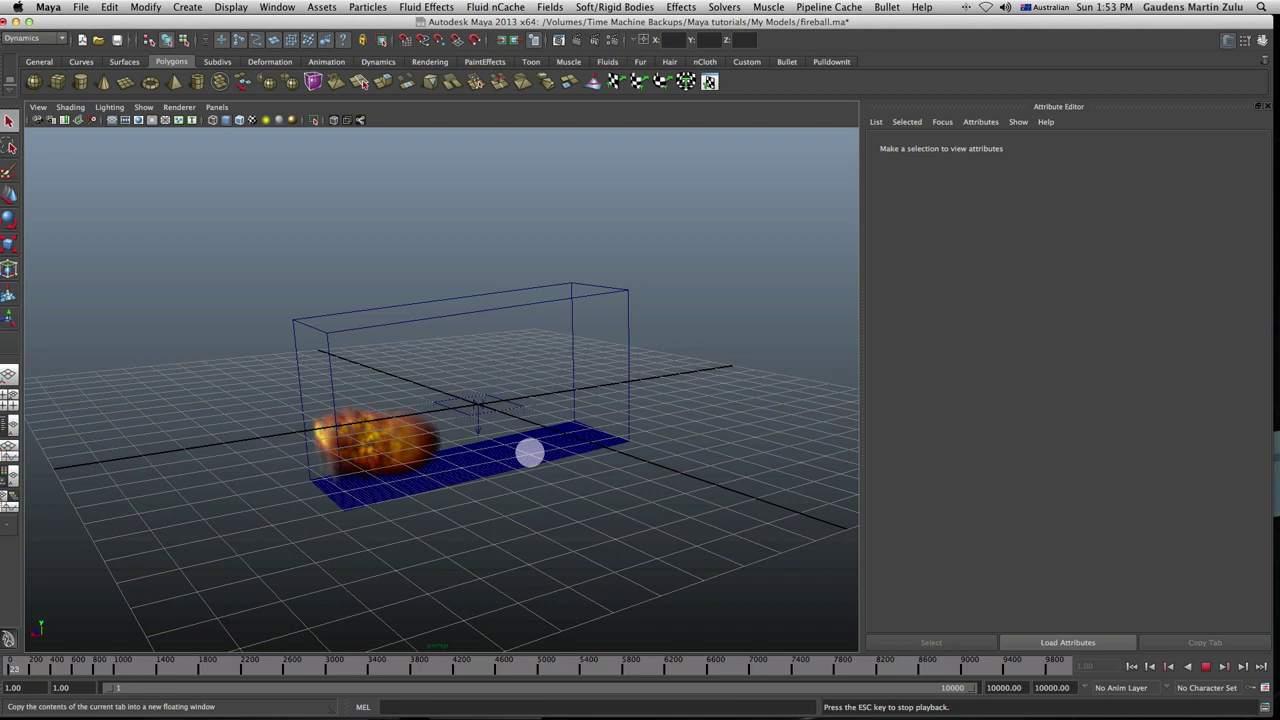
key(Escape)
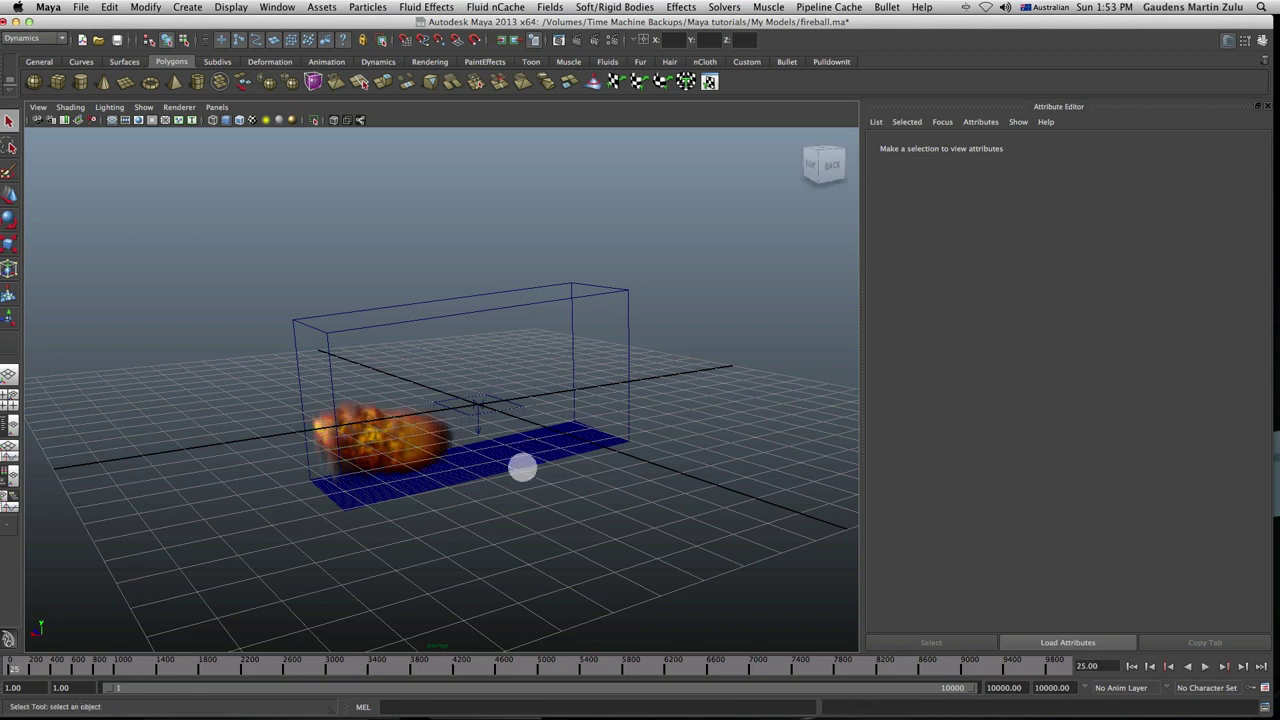
Select the fireball's fluid container and open its Incandescence ramp in an enlarged editor placed below the fireball
alt+drag(520, 466, 489, 483)
alt+right_drag(489, 483, 790, 345)
scroll(700, 294, down, 5)
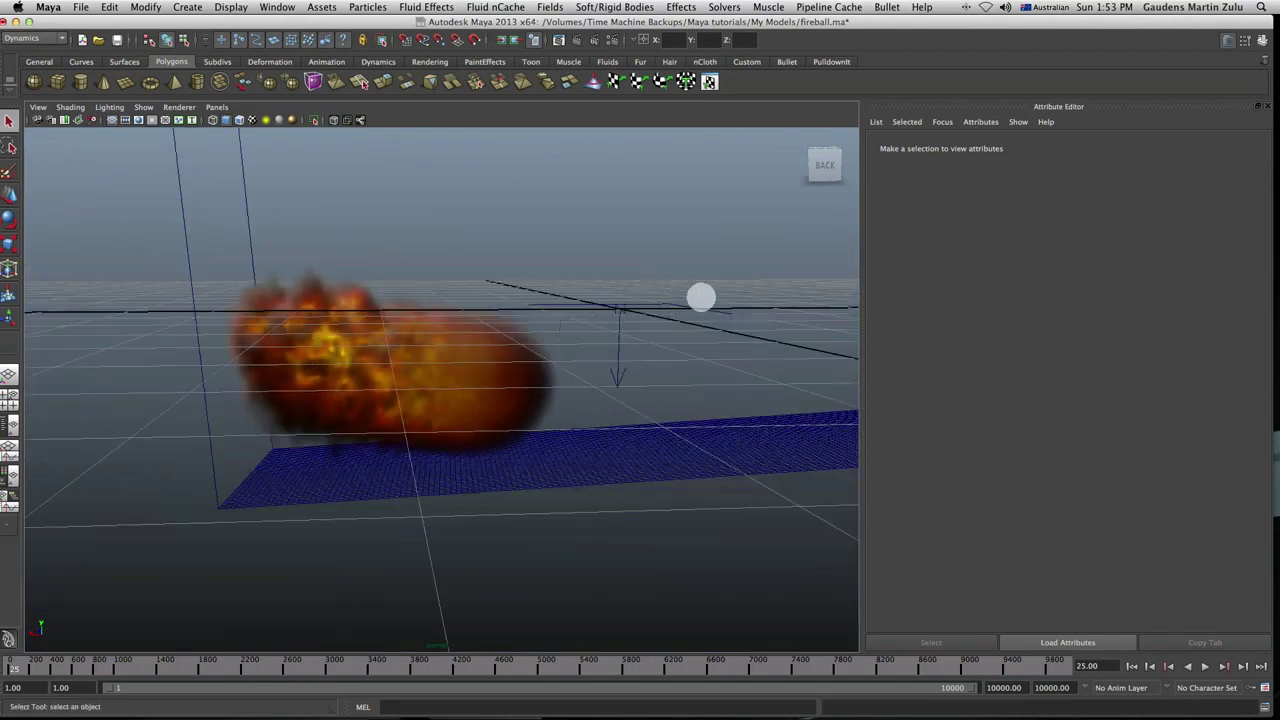
click(258, 277)
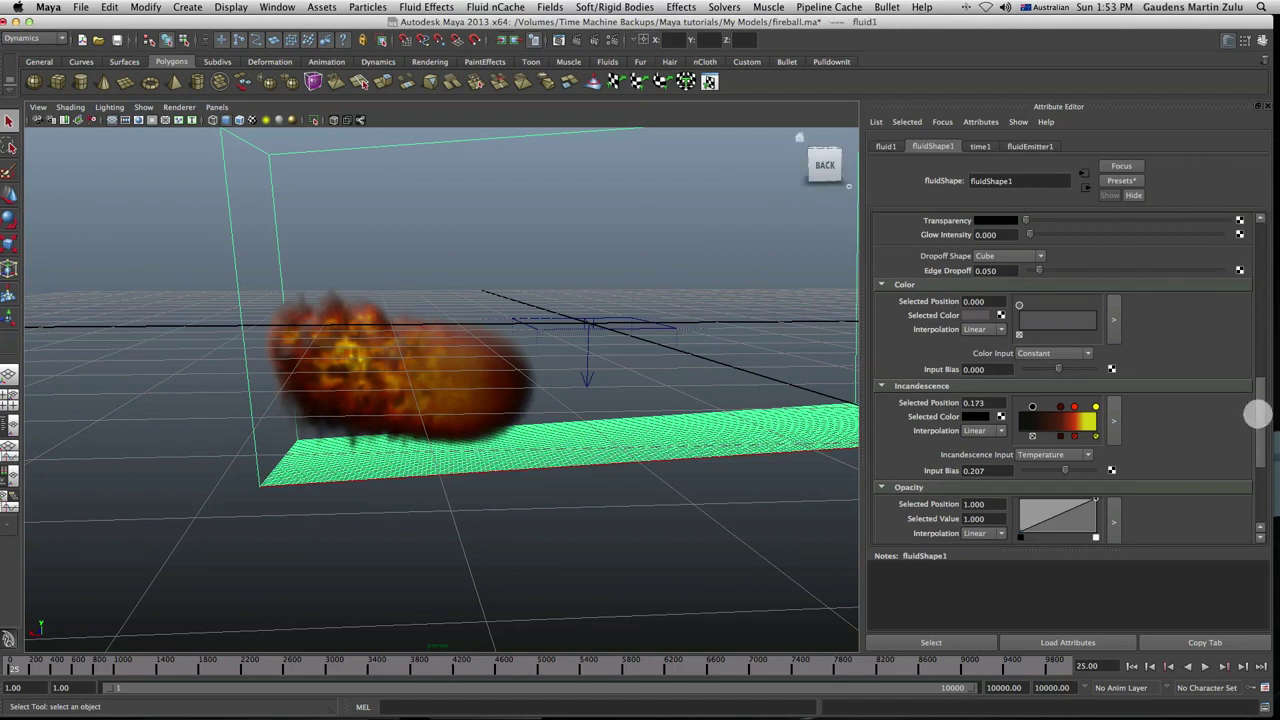
drag(1257, 414, 1257, 438)
click(1113, 336)
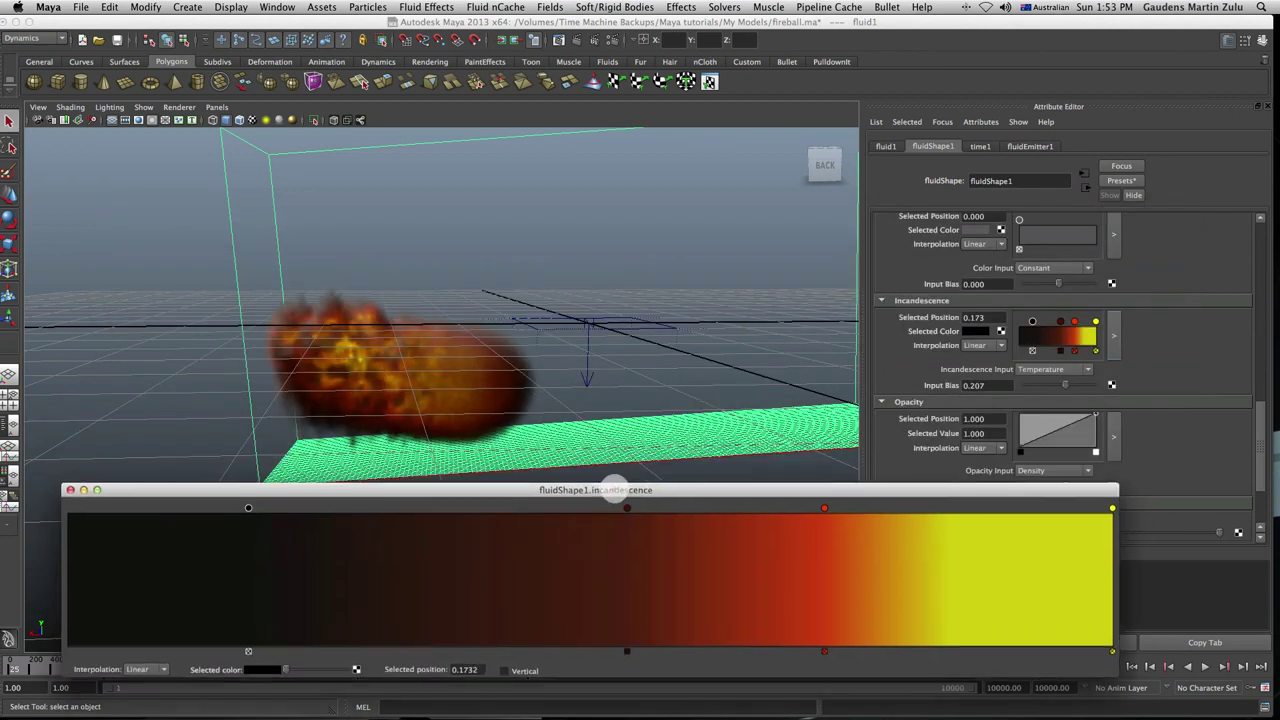
drag(666, 214, 617, 486)
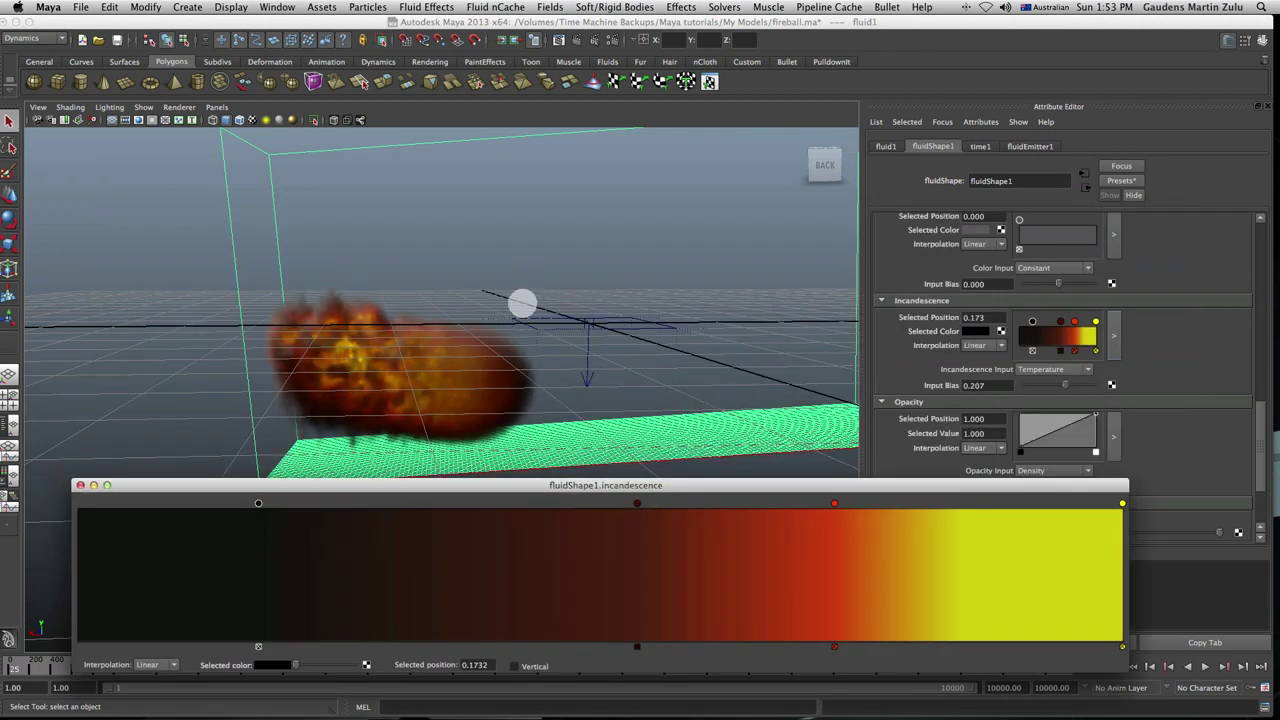
Render the current frame of the fireball from the persp camera and close the render window
click(560, 39)
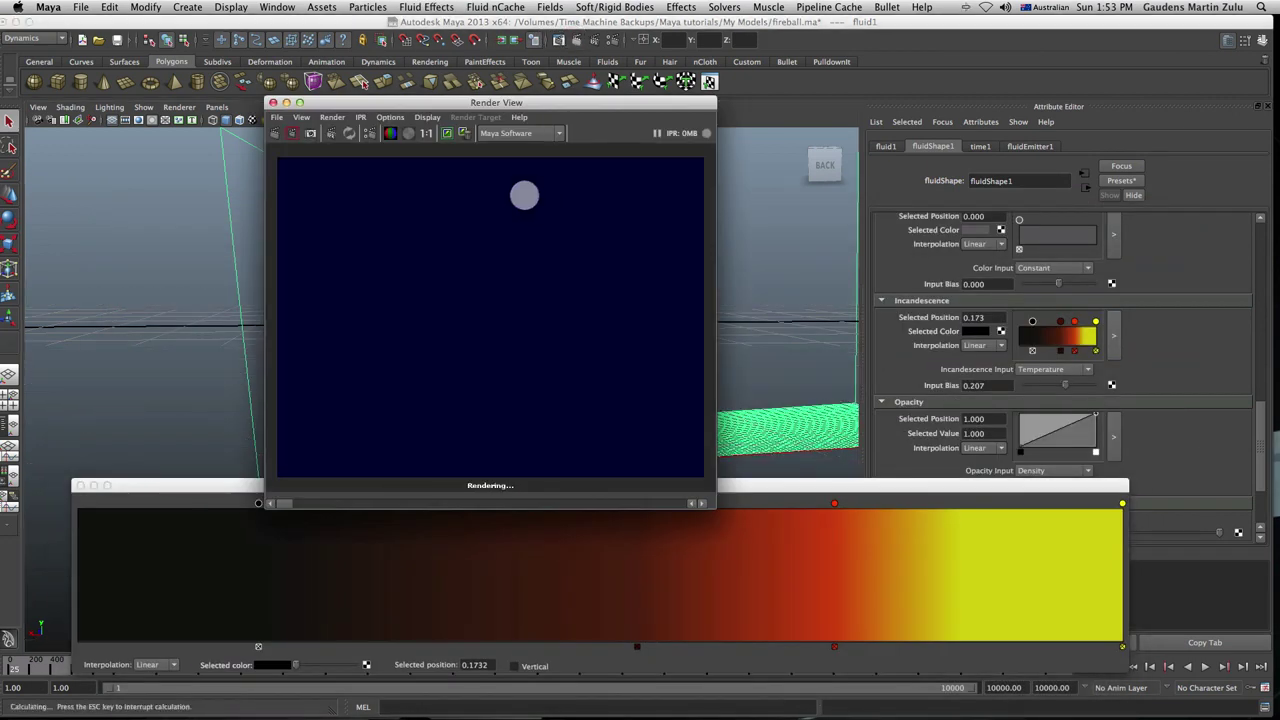
drag(487, 102, 511, 44)
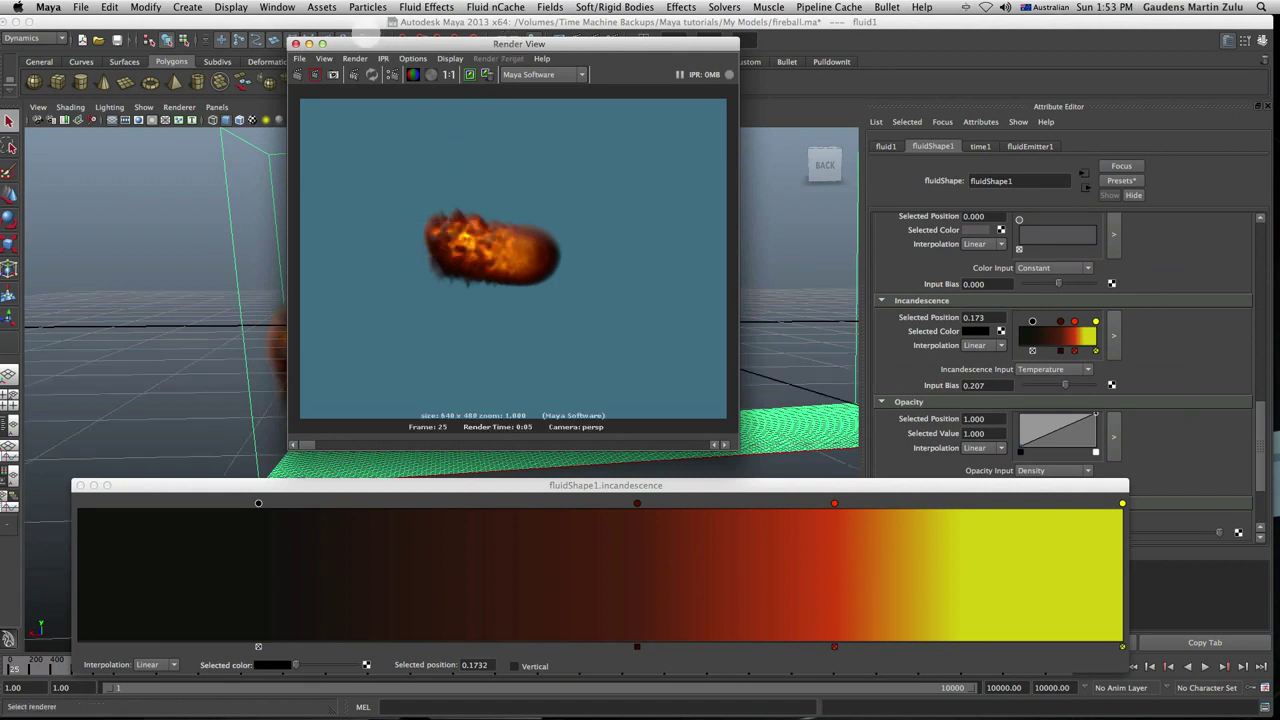
click(296, 44)
Render a close-up of the fireball and place the render above the incandescence ramp for comparison
scroll(491, 256, up, 6)
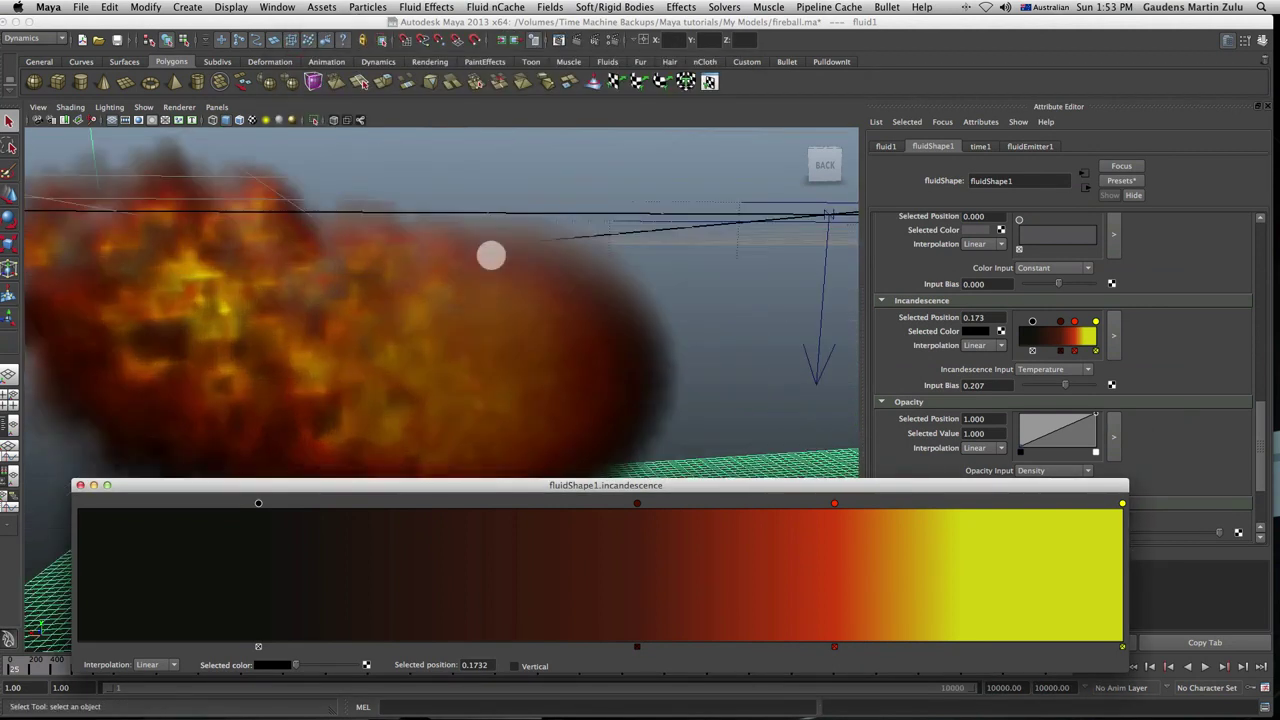
alt+drag(529, 349, 663, 397)
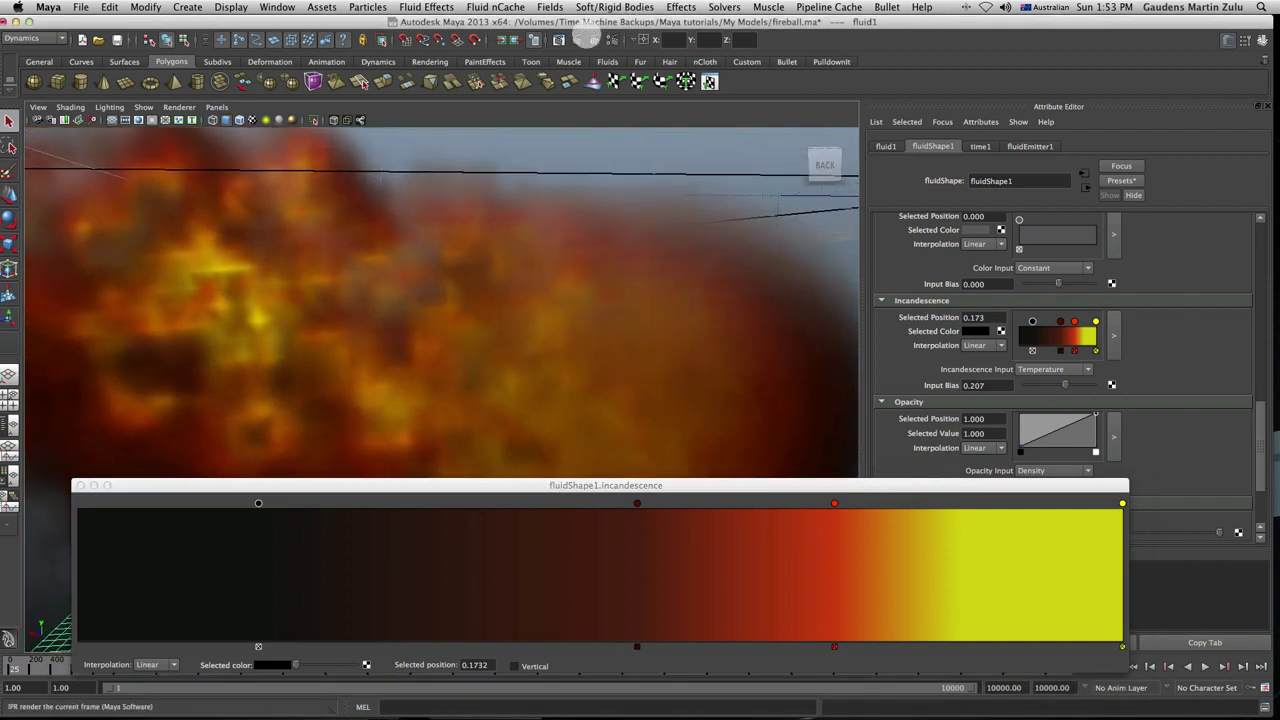
click(579, 39)
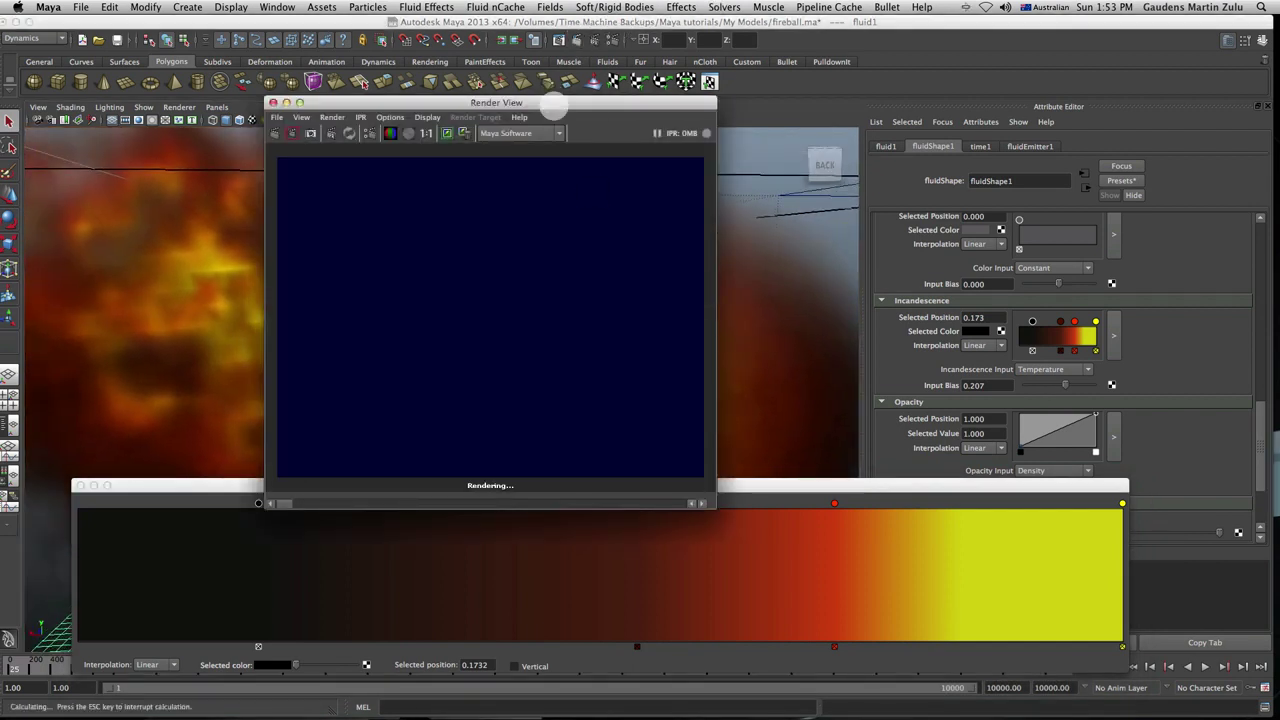
drag(553, 108, 565, 49)
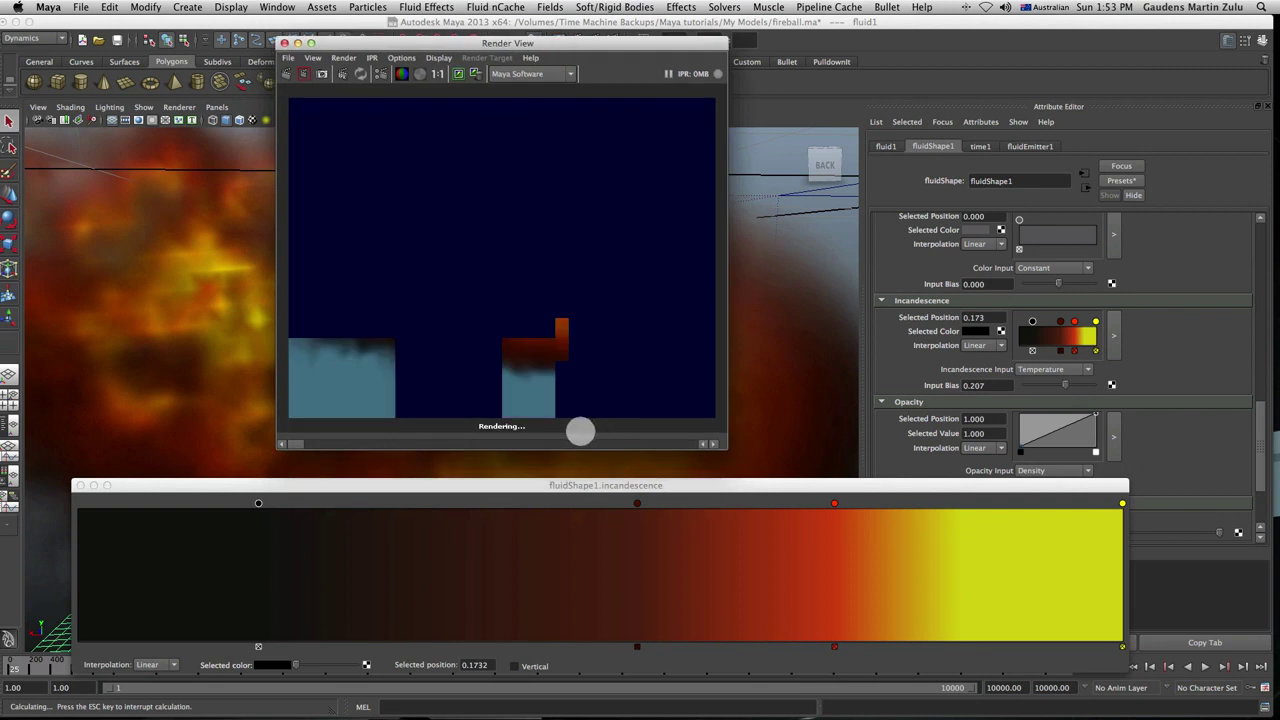
Examine the selected colors of the black and dark red markers in the incandescence ramp
mouse_move(810, 487)
mouse_down()
mouse_move(810, 458)
mouse_move(806, 472)
mouse_up()
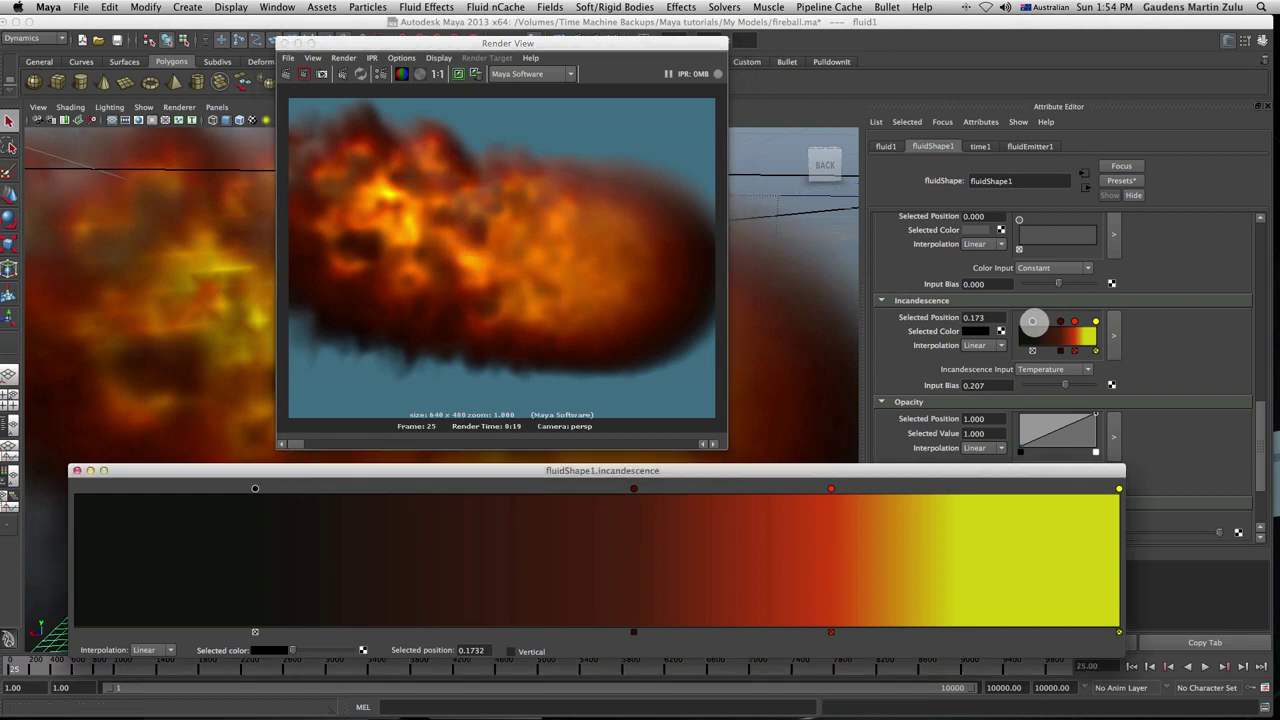
click(977, 333)
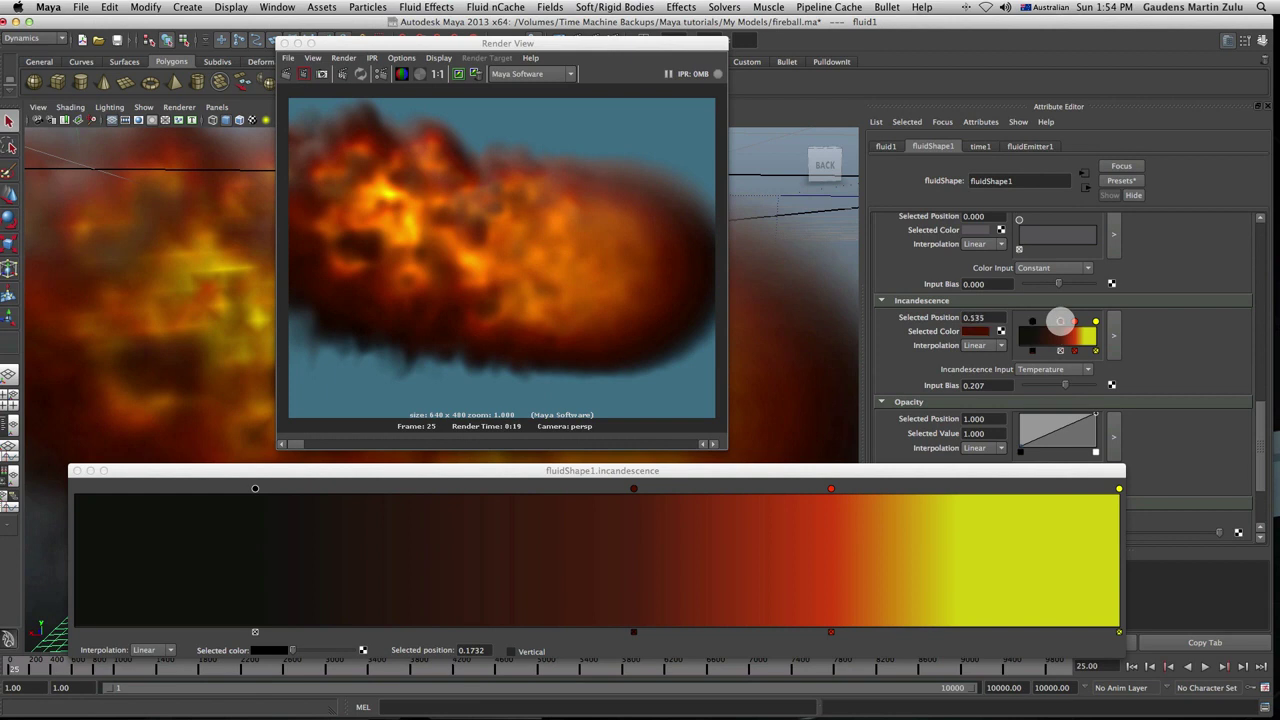
click(634, 490)
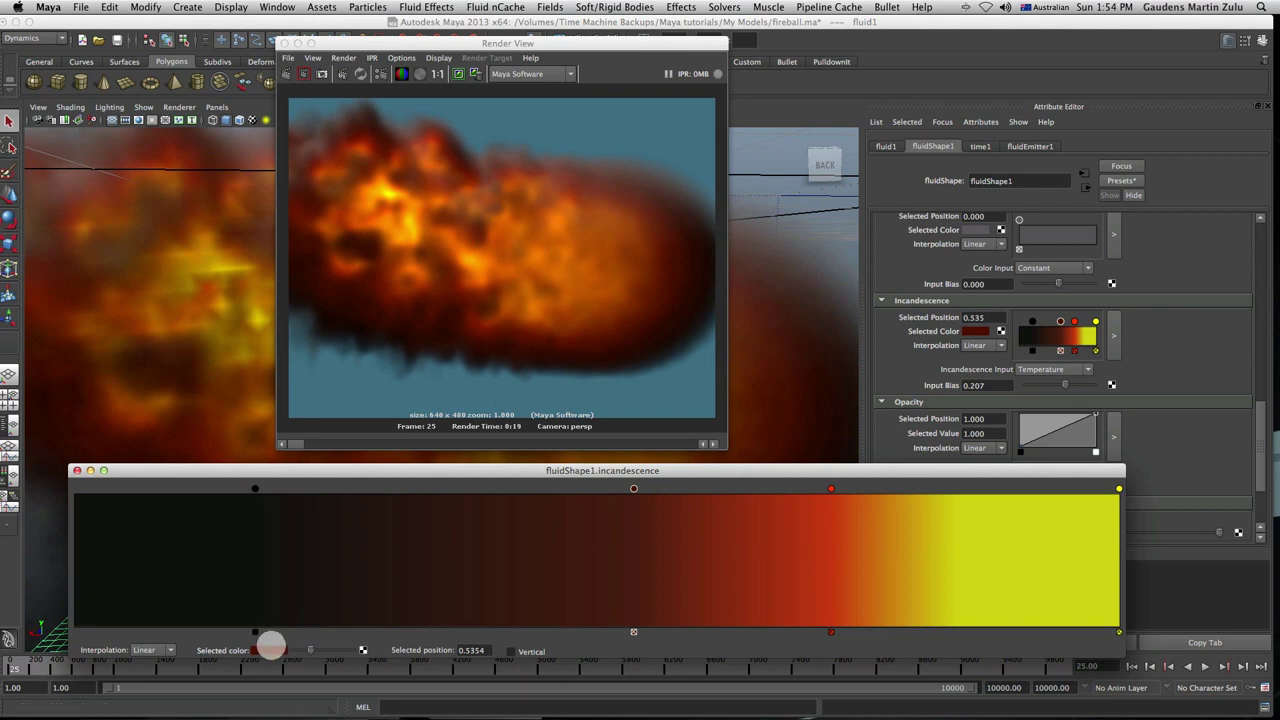
Switch to DigitalColor Meter and place it beside the render to sample on-screen RGB colors
mouse_move(400, 700)
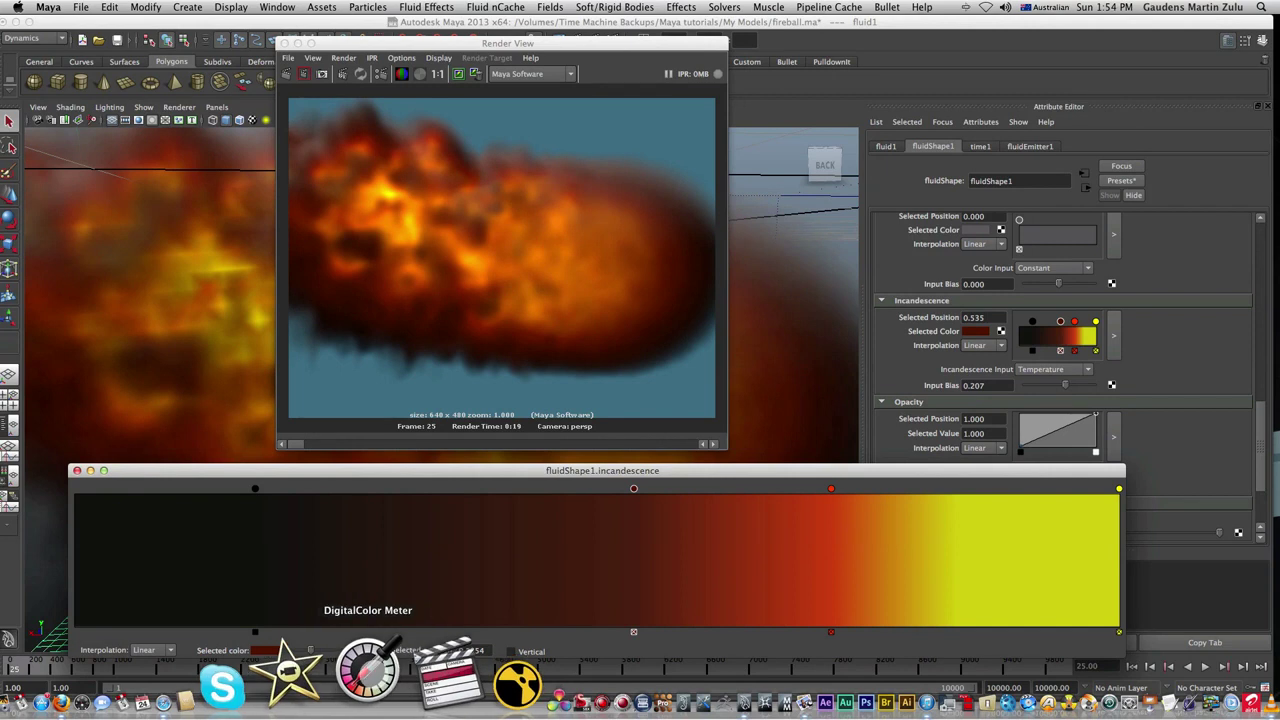
click(368, 668)
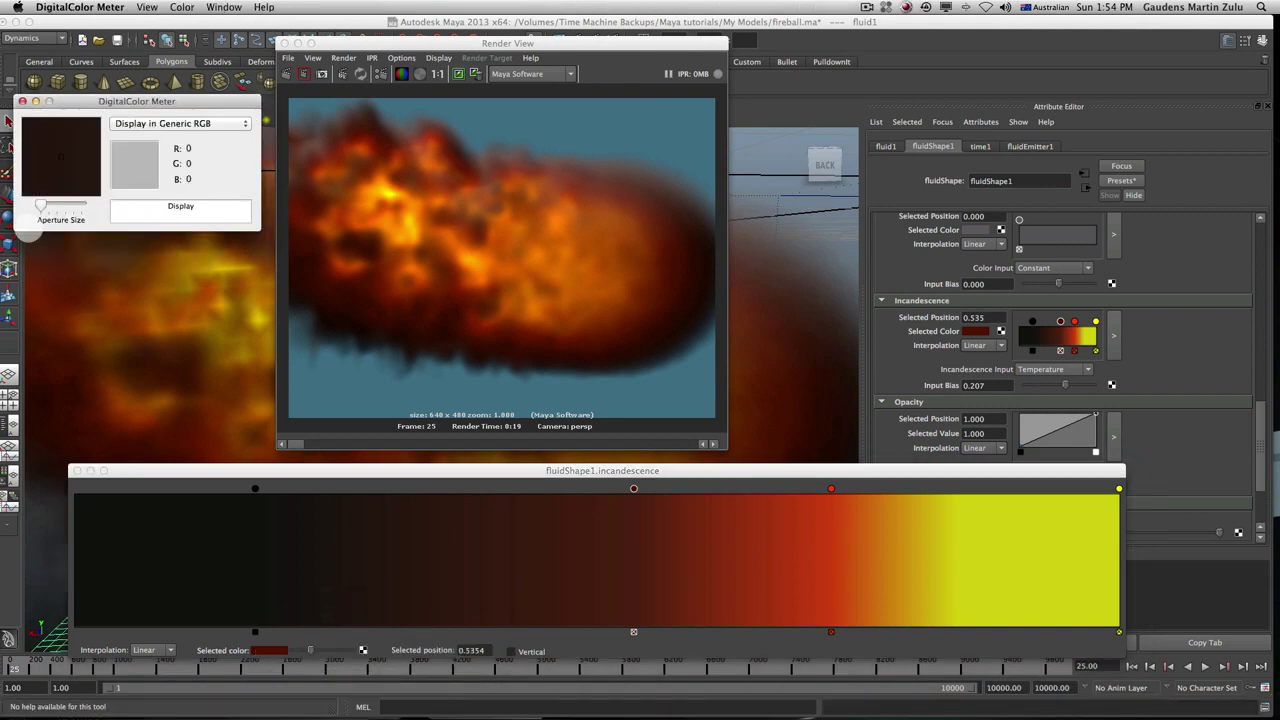
drag(62, 101, 78, 327)
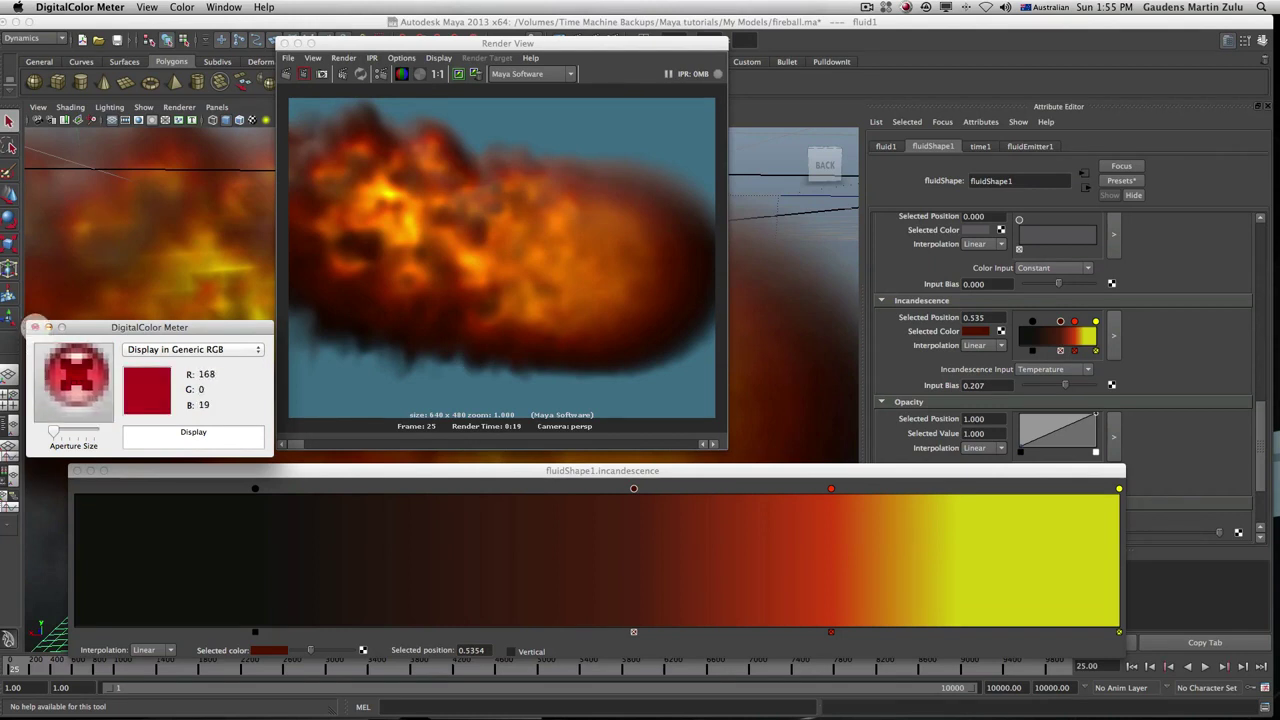
Close DigitalColor Meter, the rendered image and the enlarged incandescence ramp
click(34, 327)
click(284, 43)
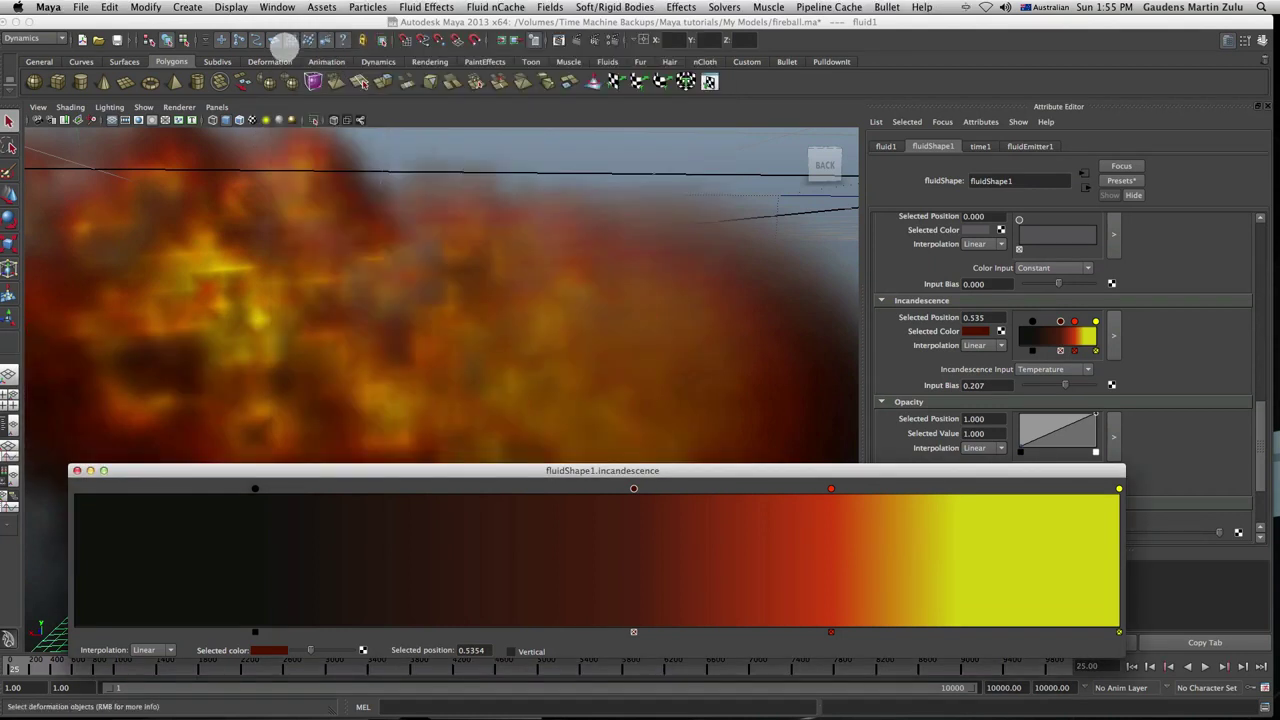
click(77, 471)
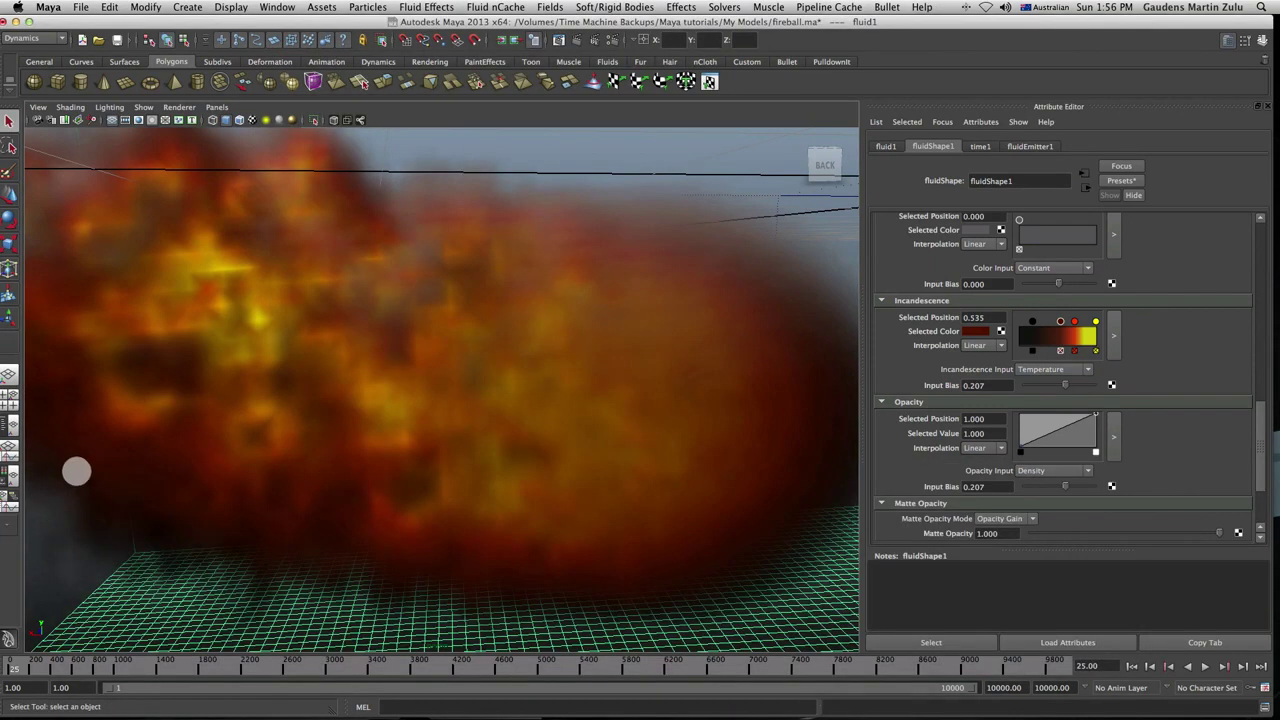